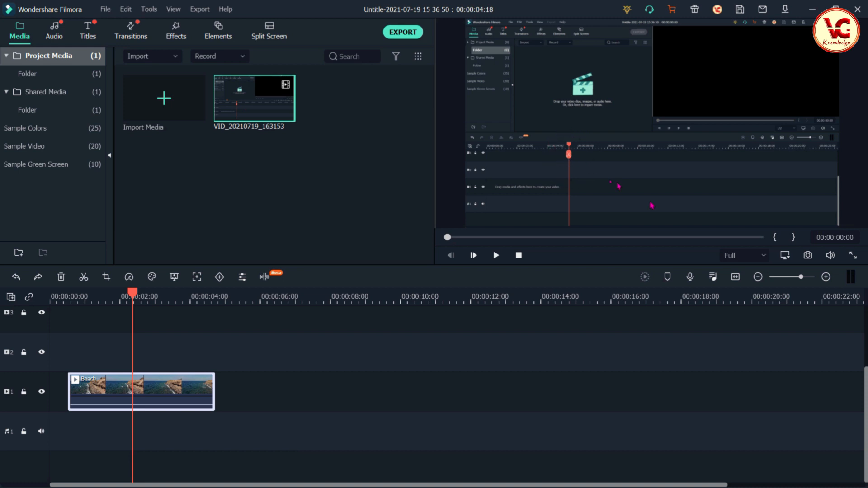
Step: View the recorded clip's preview in full screen and return to the normal editing layout
{"action": "left_click", "coordinate": [853, 256]}
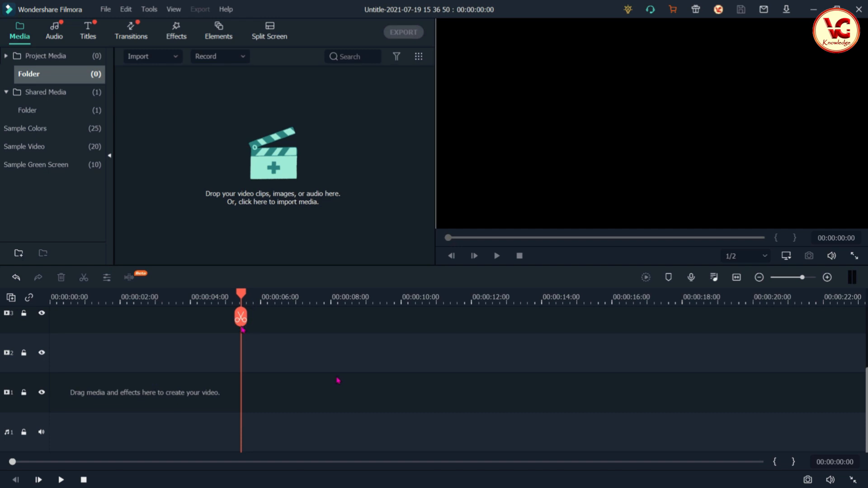
{"action": "left_click", "coordinate": [853, 480]}
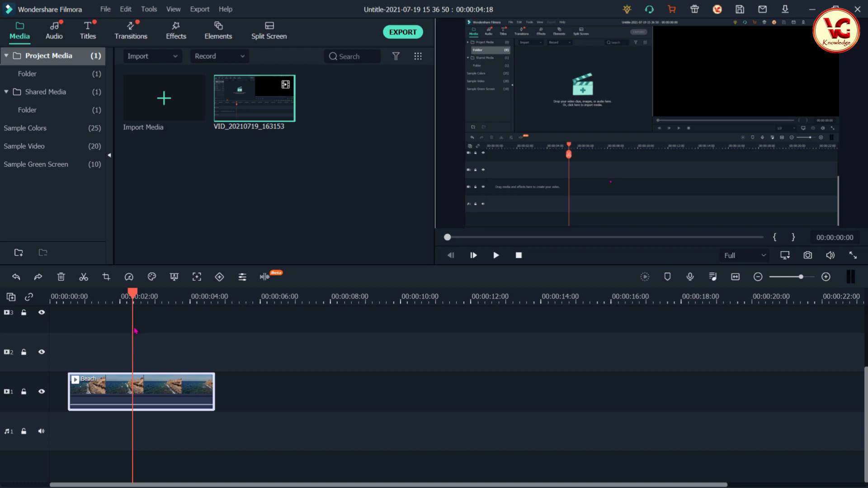
Step: Split the Beach clip on video track 1 at 00:00:02:09 and again at 00:00:04:00
{"action": "left_click", "coordinate": [84, 278]}
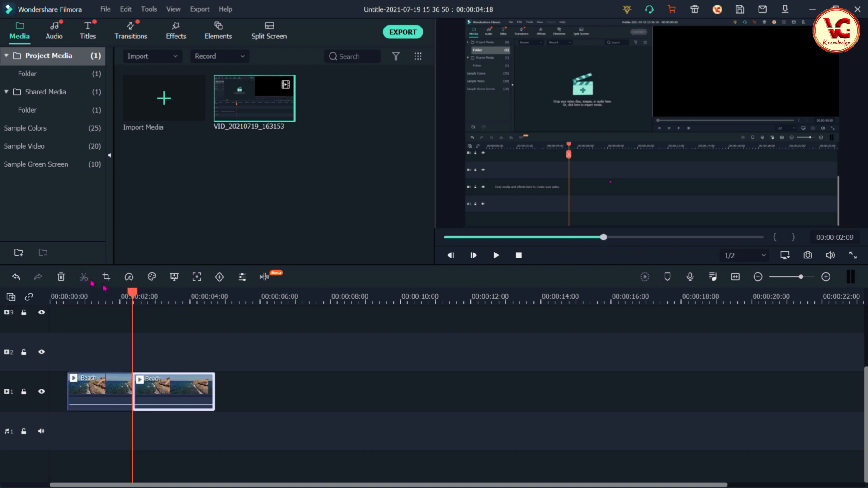
{"action": "left_click", "coordinate": [189, 315]}
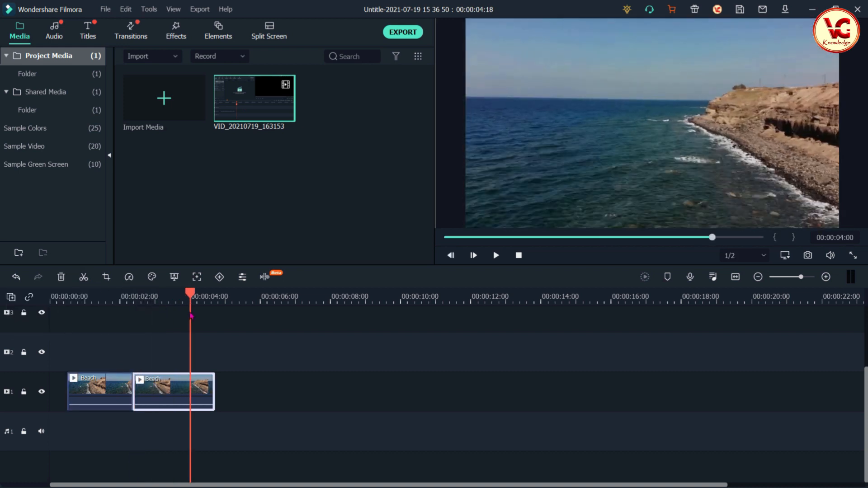
{"action": "key", "text": "ctrl+b"}
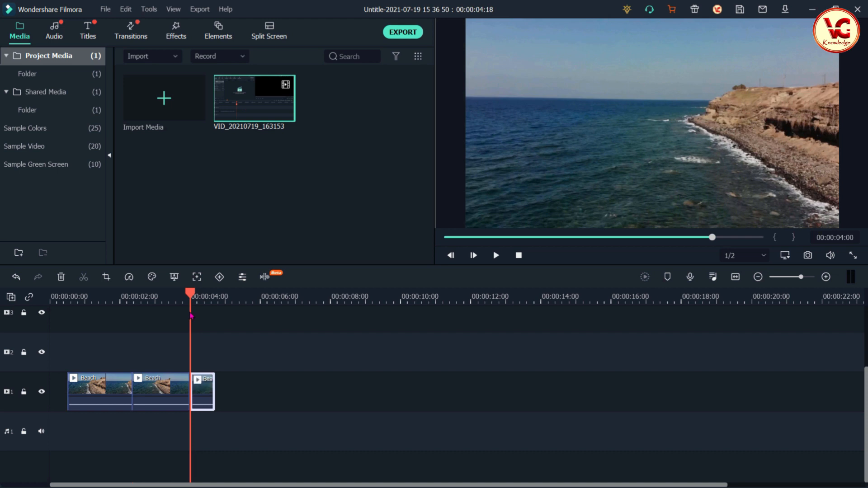
Step: Move the playhead back to 00:00:03:06 and load the media clip VID_20210719_163153 into the preview
{"action": "left_click_drag", "start_coordinate": [194, 295], "coordinate": [164, 303]}
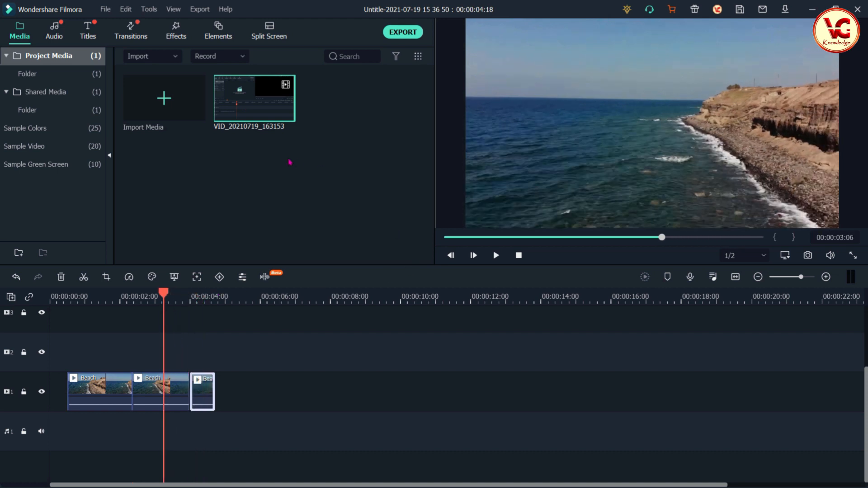
{"action": "double_click", "coordinate": [275, 104]}
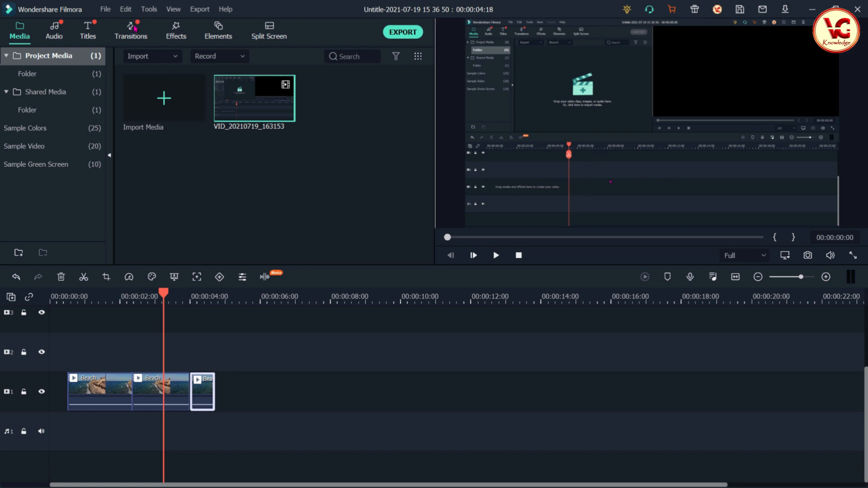
Step: Enable showing the split button on the timeline playhead in the editing preferences
{"action": "left_click", "coordinate": [107, 12]}
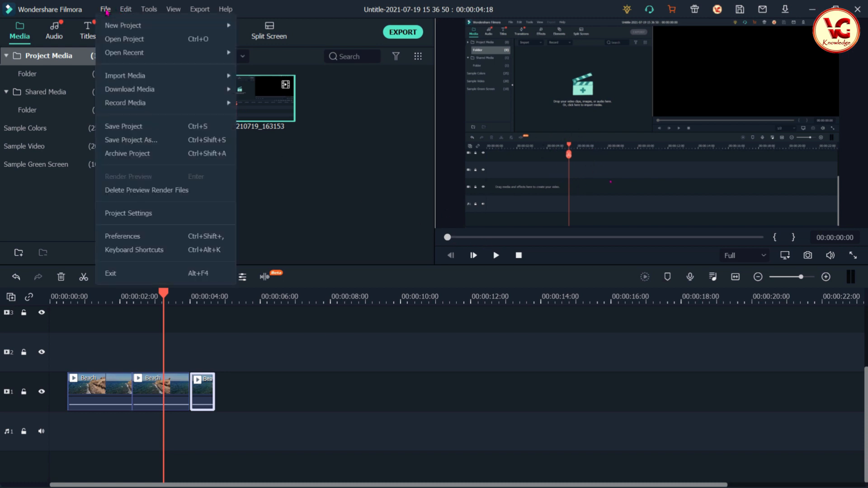
{"action": "left_click", "coordinate": [146, 242]}
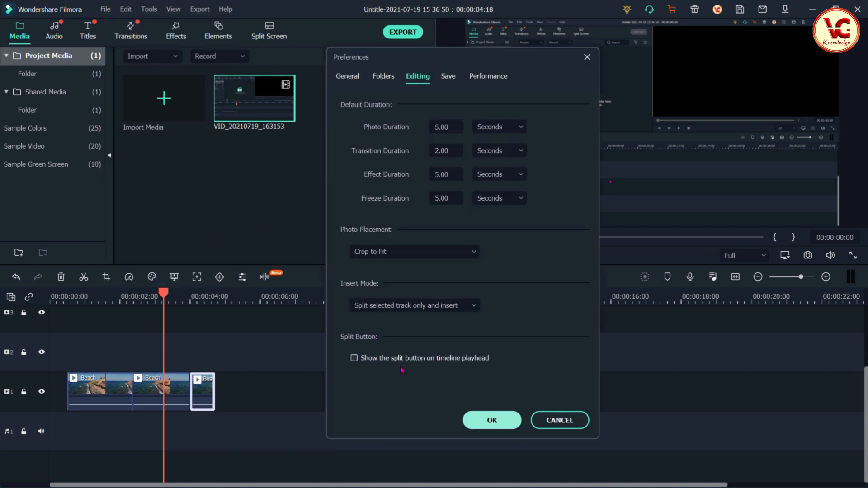
{"action": "left_click", "coordinate": [354, 359]}
{"action": "left_click", "coordinate": [495, 418]}
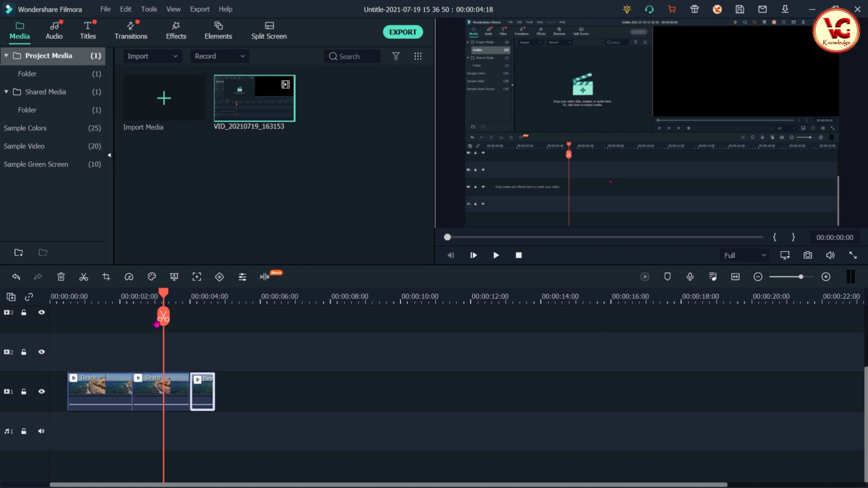
Step: Move the playhead to 00:00:01:02, jump to the first Beach clip's start, and try one-second and single-frame moves in both directions
{"action": "left_click_drag", "start_coordinate": [167, 298], "coordinate": [88, 301]}
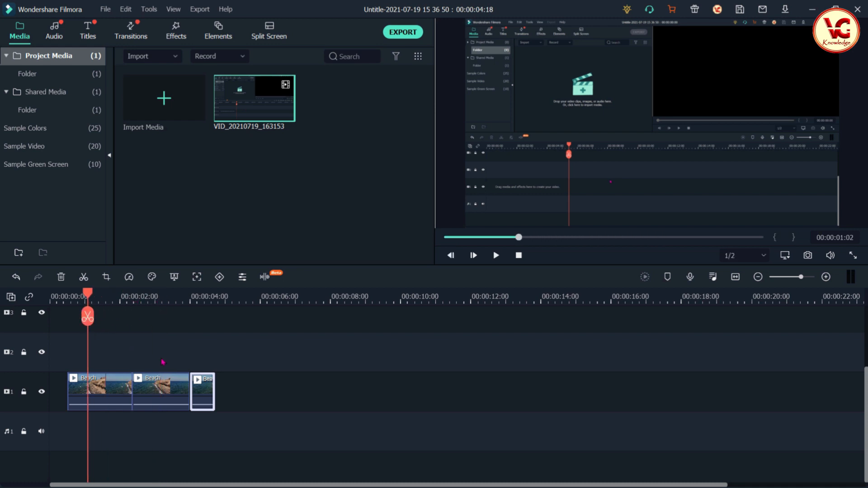
{"action": "key", "text": "Up"}
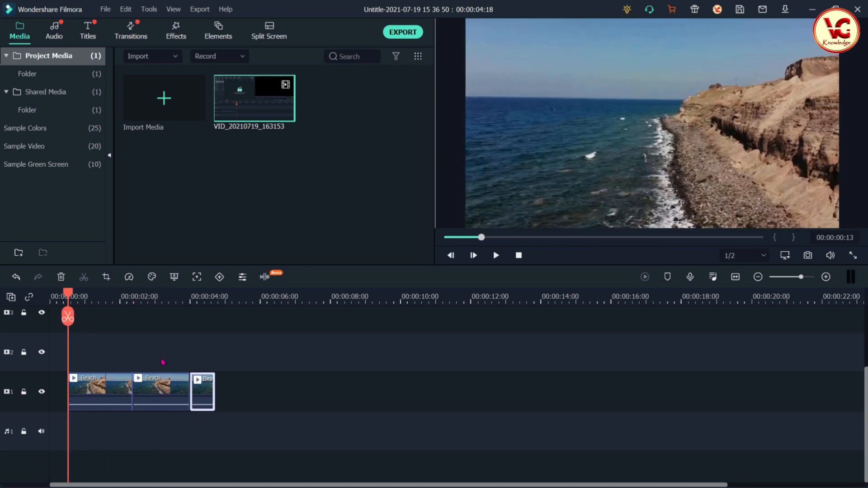
{"action": "key", "text": "shift+Right"}
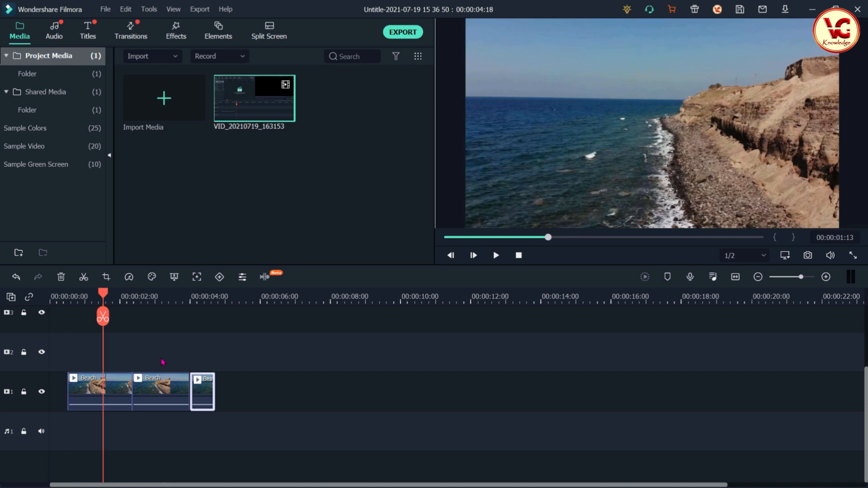
{"action": "key", "text": "Left"}
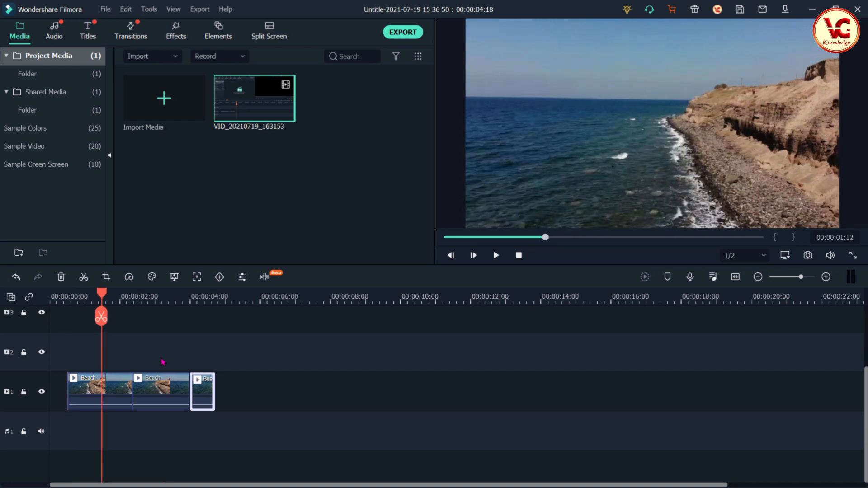
{"action": "key", "text": "shift+Left"}
Step: Advance the playhead frame by frame to 00:00:00:20 and split the first Beach clip there
{"action": "key", "text": "Right"}
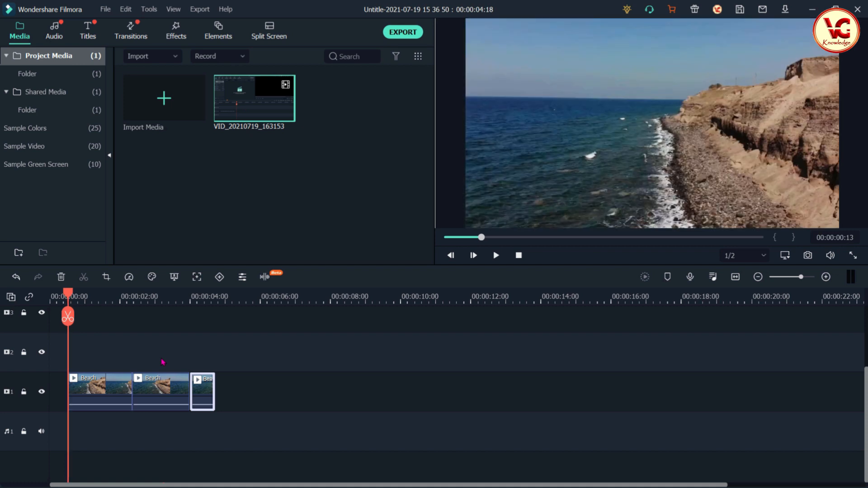
{"action": "key", "text": "Right"}
{"action": "key", "text": "Right"}
{"action": "key", "text": "Right"}
{"action": "key", "text": "Right"}
{"action": "key", "text": "Right"}
{"action": "key", "text": "Right"}
{"action": "key", "text": "Right"}
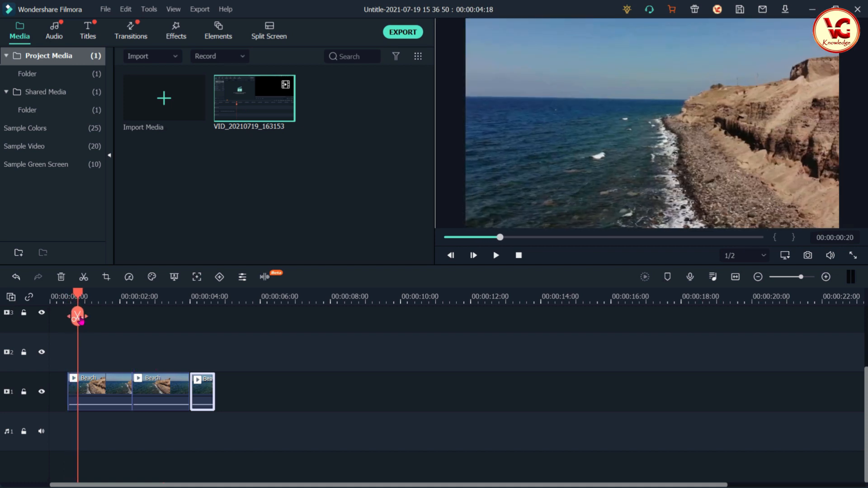
{"action": "left_click", "coordinate": [77, 317]}
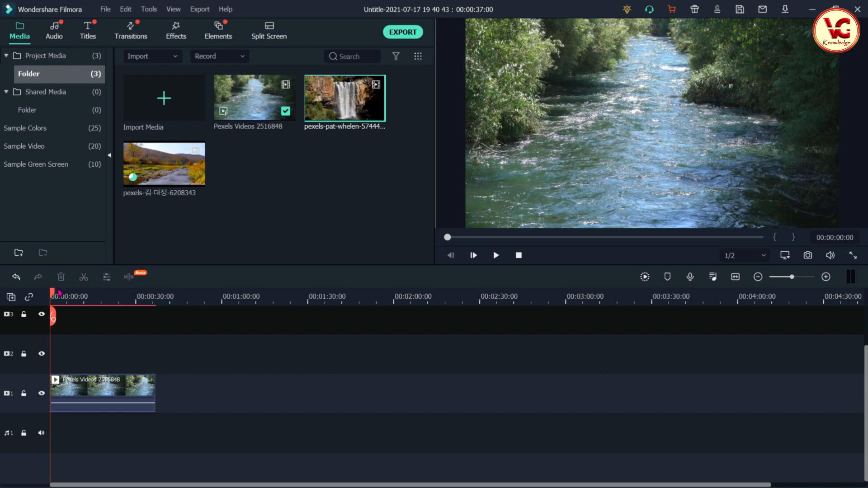
Step: Move the playhead to 00:00:20:18, jump to the timeline's start, and jump to the end of the river clip
{"action": "left_click_drag", "start_coordinate": [51, 294], "coordinate": [110, 321]}
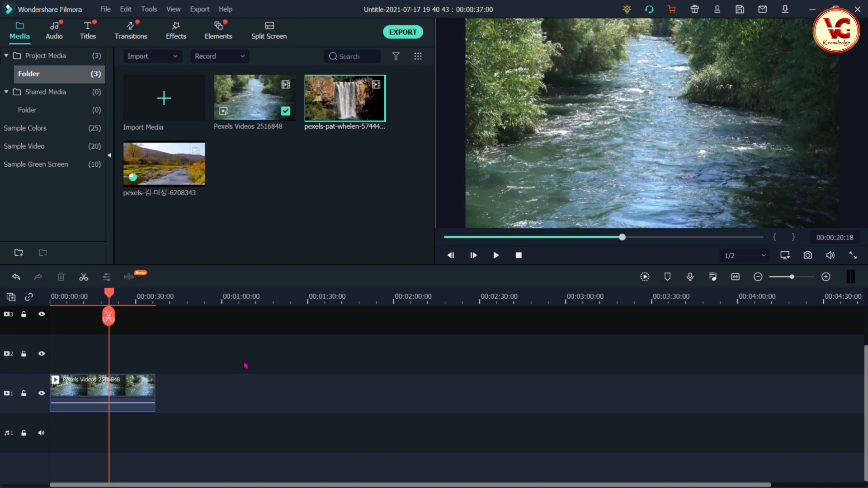
{"action": "key", "text": "Home"}
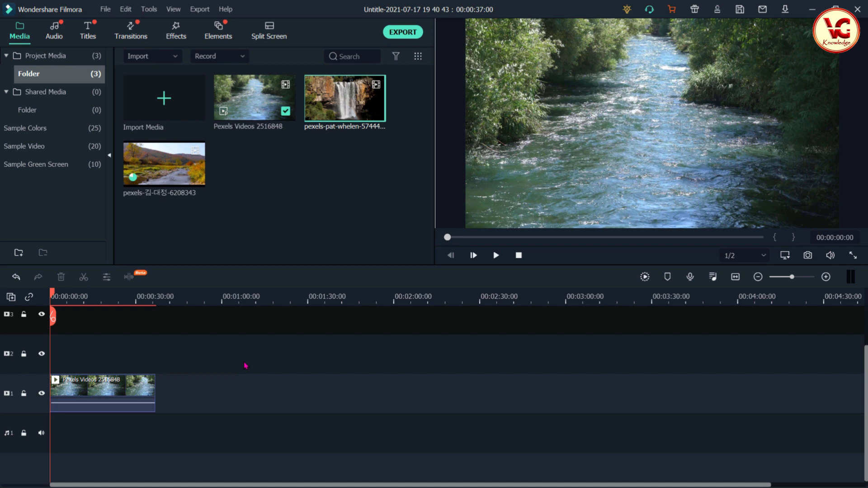
{"action": "key", "text": "End"}
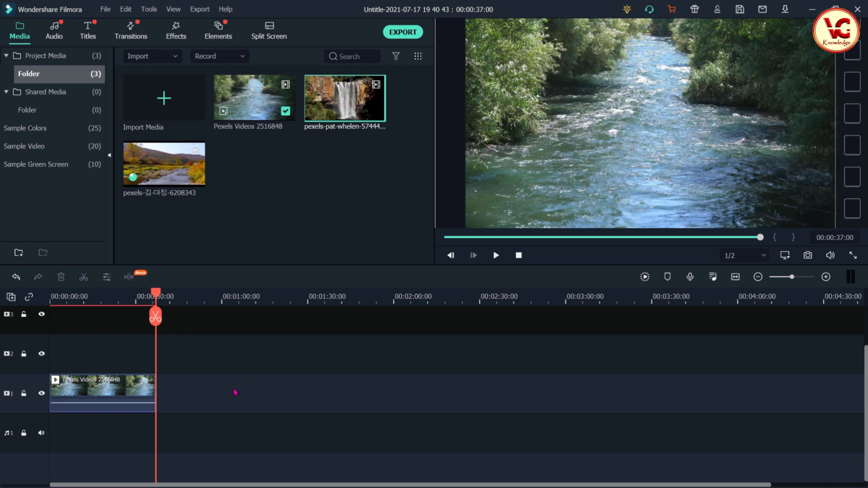
Step: Undo the last timeline change and insert a second copy of Pexels Videos 2516848 at the end of the first one
{"action": "key", "text": "ctrl+z"}
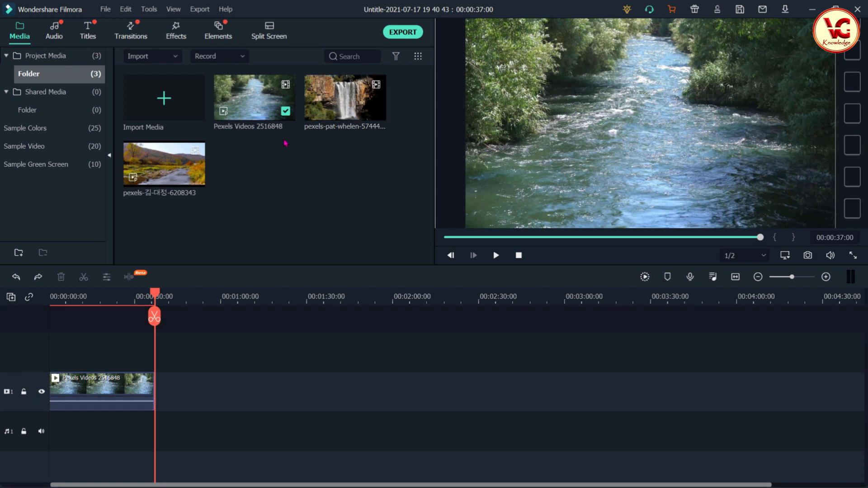
{"action": "right_click", "coordinate": [251, 93]}
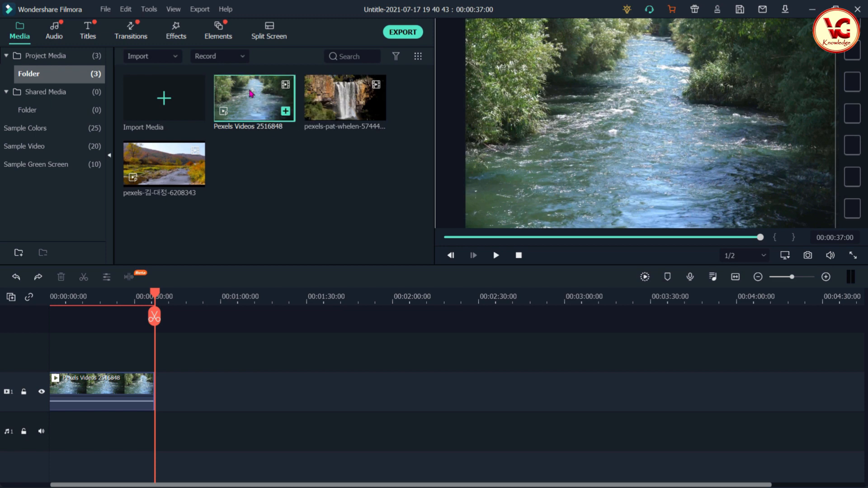
{"action": "left_click", "coordinate": [267, 125]}
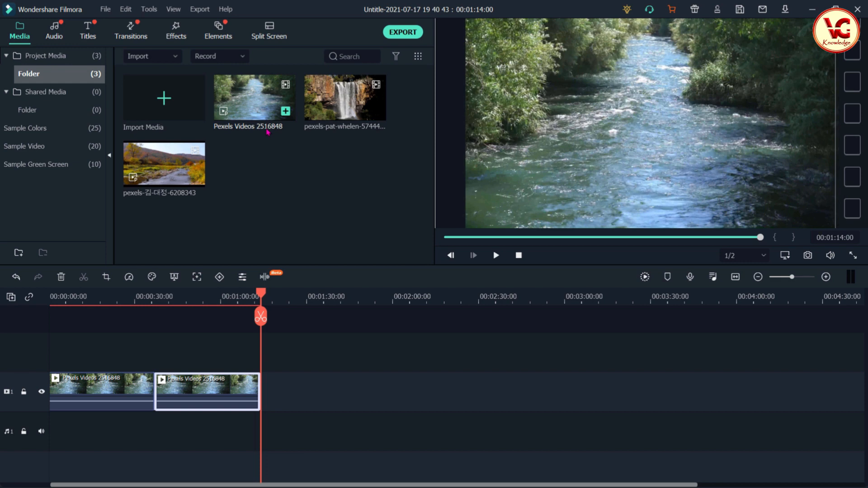
Step: Insert the waterfall clip at the cut between the two river clips, at 00:00:37:00
{"action": "key", "text": "Up"}
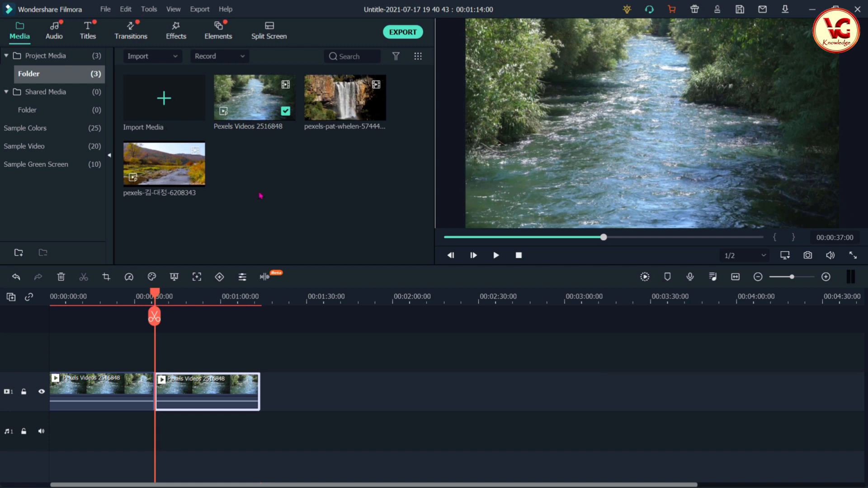
{"action": "right_click", "coordinate": [339, 105]}
{"action": "left_click", "coordinate": [359, 137]}
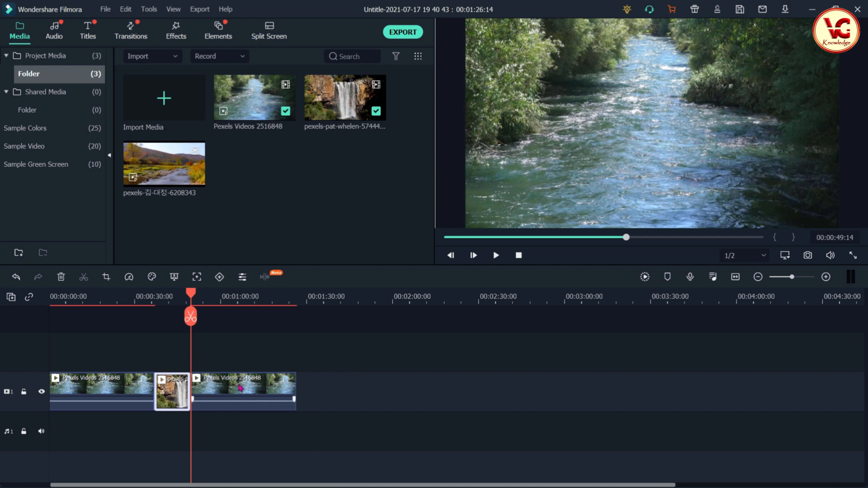
Step: Insert the autumn river clip on video track 1 between the waterfall clip and the second Pexels Videos 2516848 clip
{"action": "mouse_move", "coordinate": [187, 179]}
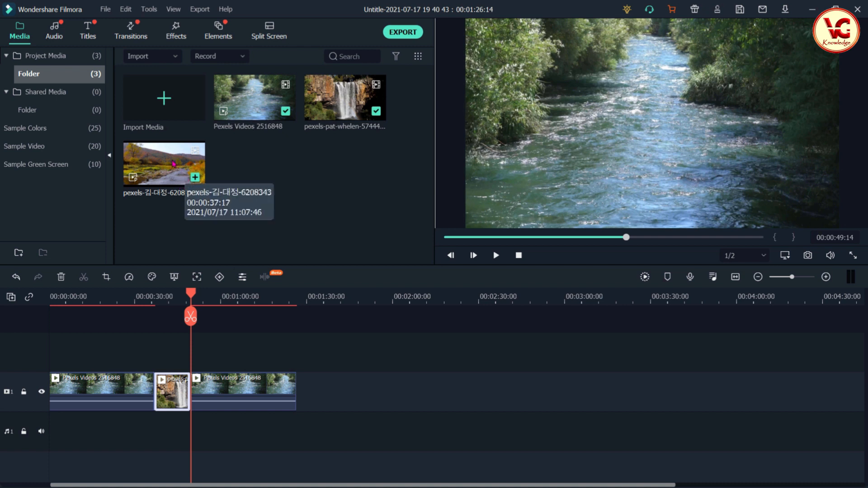
{"action": "left_click", "coordinate": [173, 163]}
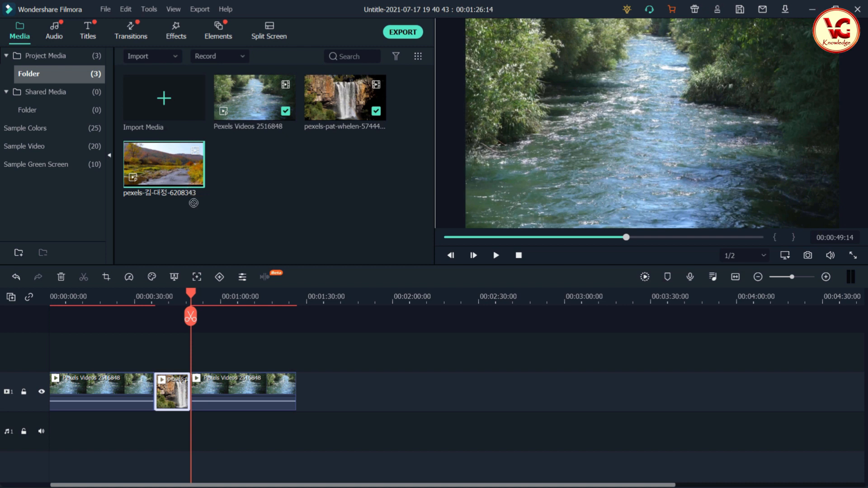
{"action": "left_click_drag", "start_coordinate": [199, 278], "coordinate": [190, 375]}
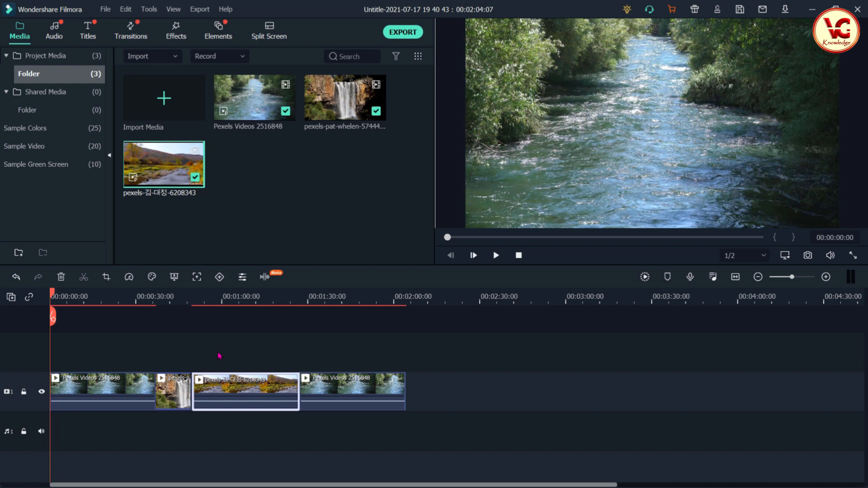
Step: Jump to the timeline's end, bring the playhead back to 00:01:27:10, and examine the join after the autumn river clip closely
{"action": "key", "text": "End"}
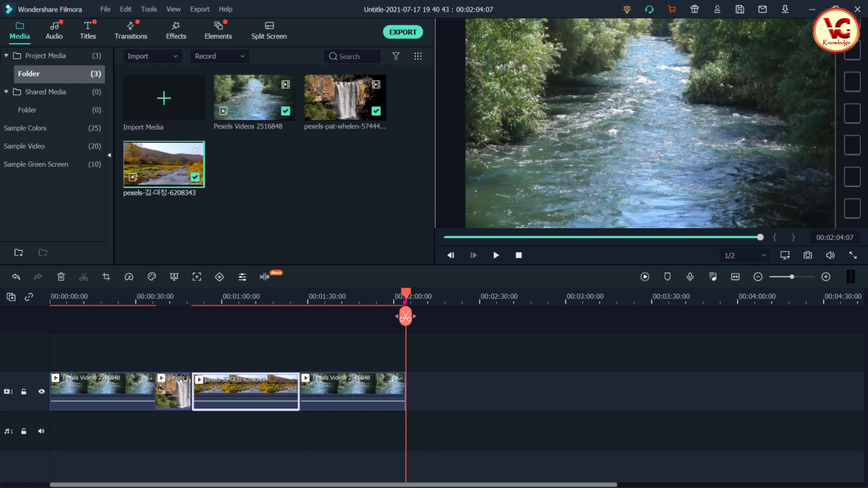
{"action": "left_click_drag", "start_coordinate": [406, 316], "coordinate": [328, 317]}
{"action": "left_click_drag", "start_coordinate": [304, 401], "coordinate": [303, 434]}
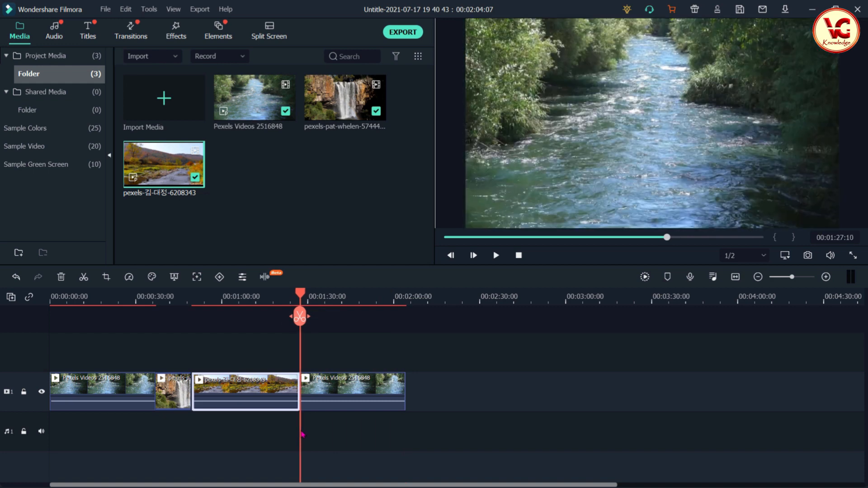
{"action": "scroll", "coordinate": [301, 402], "scroll_direction": "up", "scroll_amount": 5}
{"action": "scroll", "coordinate": [468, 412], "scroll_direction": "up", "scroll_amount": 2}
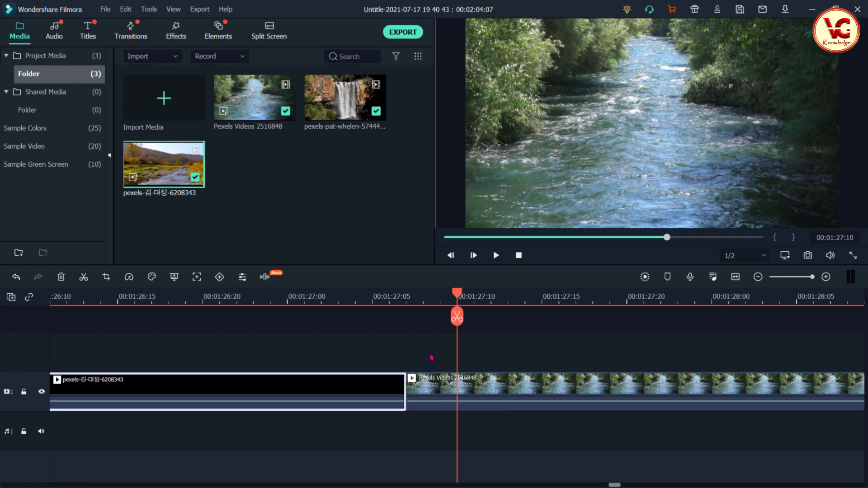
Step: Insert another Pexels Videos 2516848 clip exactly at the cut after the autumn river clip, at 00:01:27:07
{"action": "key", "text": "End"}
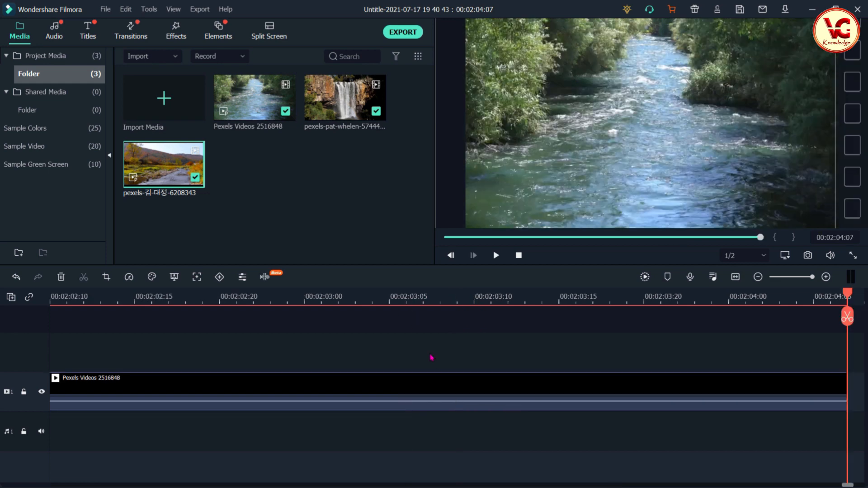
{"action": "key", "text": "Up"}
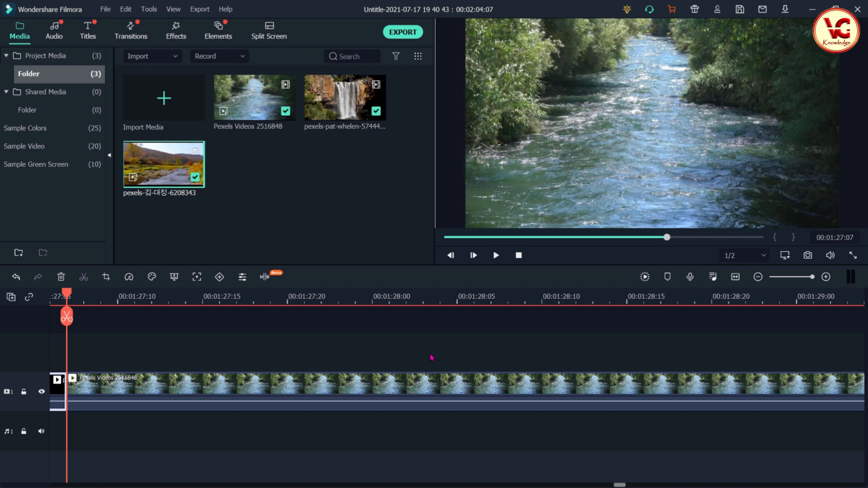
{"action": "right_click", "coordinate": [262, 101]}
{"action": "left_click", "coordinate": [290, 134]}
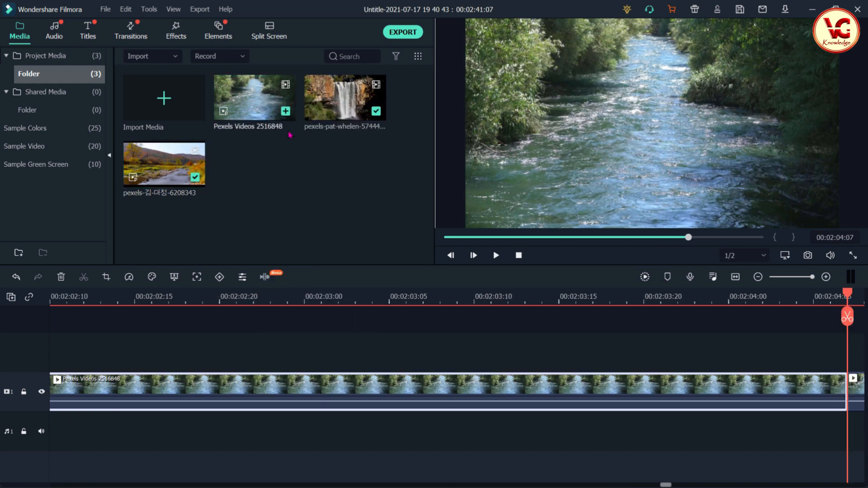
{"action": "scroll", "coordinate": [264, 356], "scroll_direction": "down", "scroll_amount": 1}
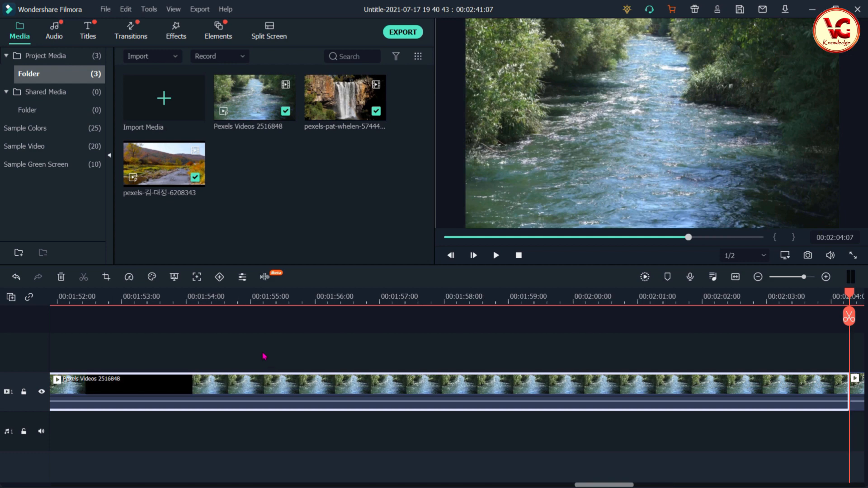
Step: Split the autumn river clip at 00:00:04:00, advancing the playhead there from the start in one-second steps
{"action": "scroll", "coordinate": [266, 355], "scroll_direction": "down", "scroll_amount": 5}
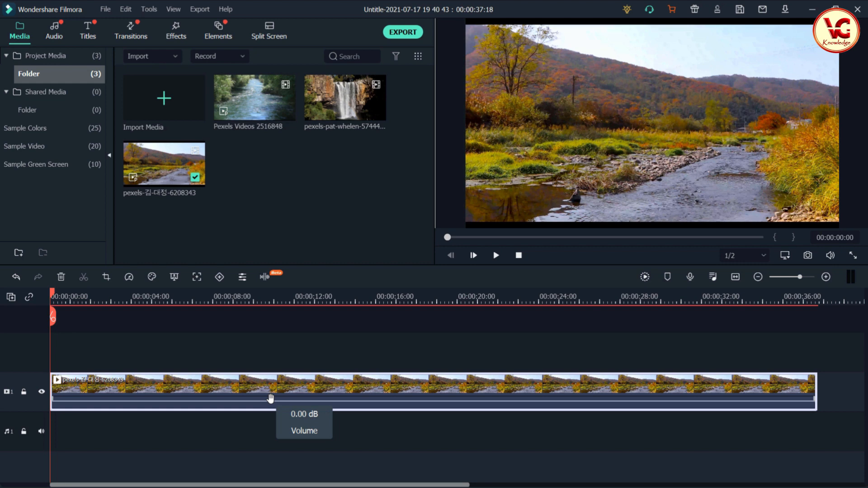
{"action": "key", "text": "shift+Right"}
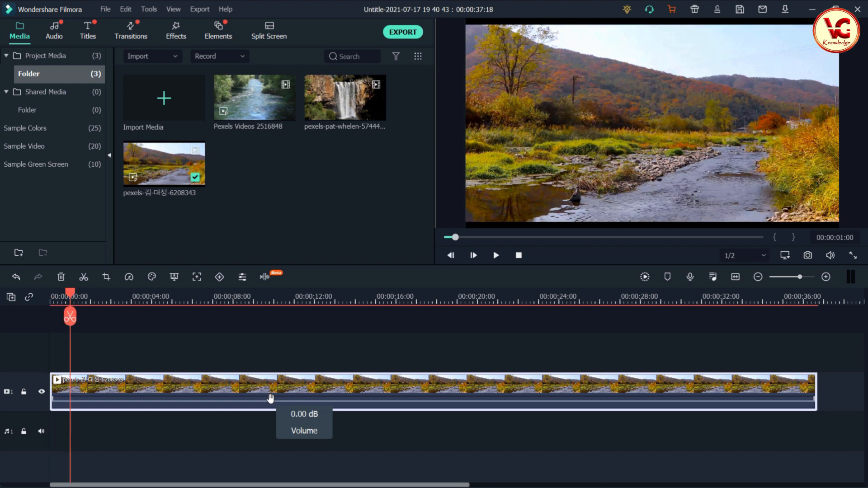
{"action": "key", "text": "shift+Right"}
{"action": "key", "text": "shift+Right"}
{"action": "key", "text": "shift+Right"}
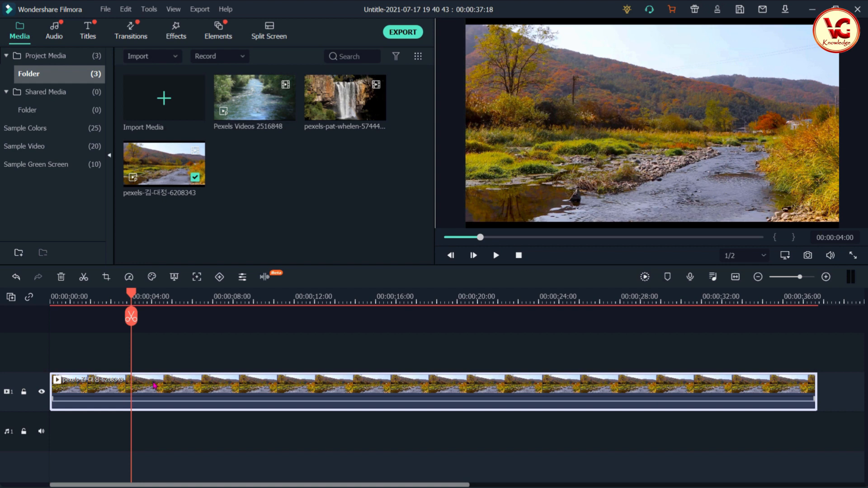
{"action": "left_click", "coordinate": [83, 277]}
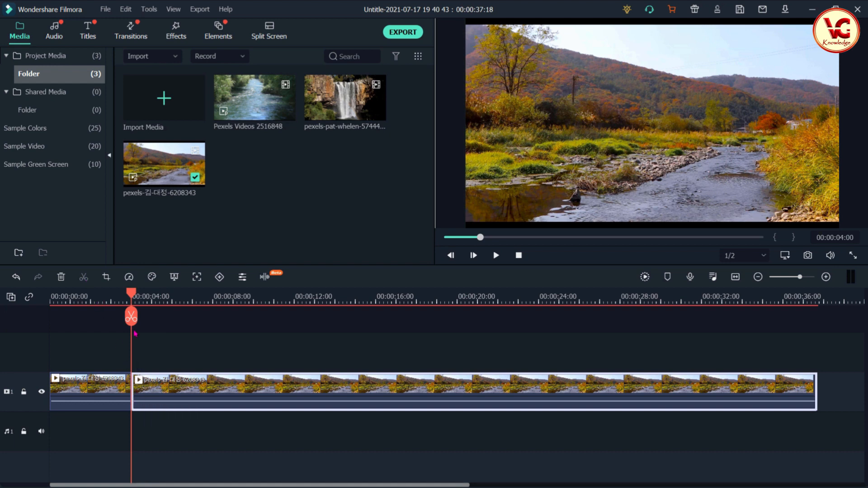
Step: Play the timeline from the start past the cut, step back one frame, and return the playhead to the cut at 00:00:04:00
{"action": "left_click_drag", "start_coordinate": [131, 316], "coordinate": [50, 316]}
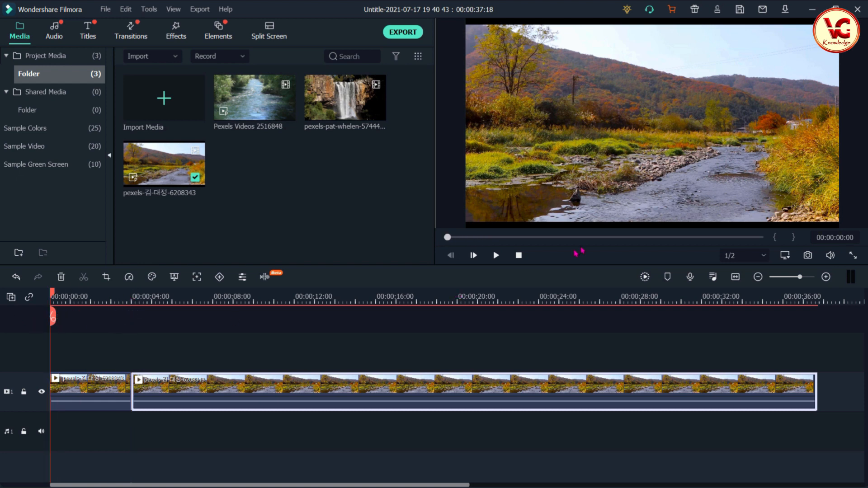
{"action": "left_click", "coordinate": [499, 258]}
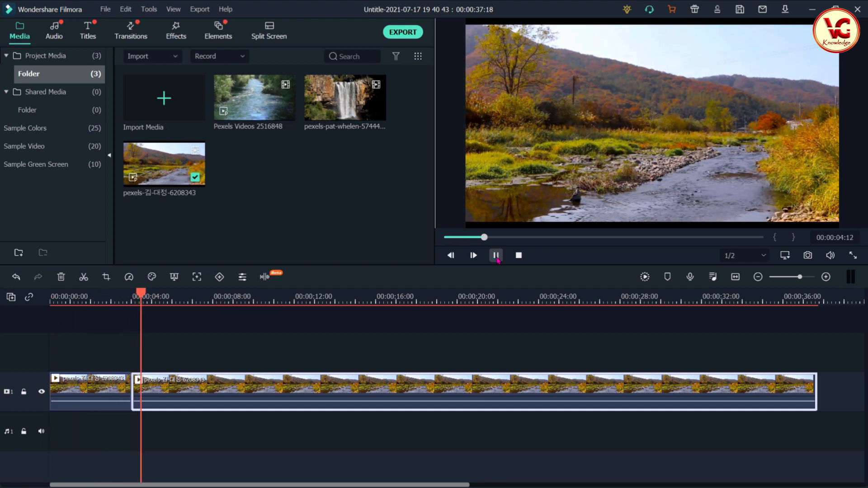
{"action": "left_click", "coordinate": [498, 257]}
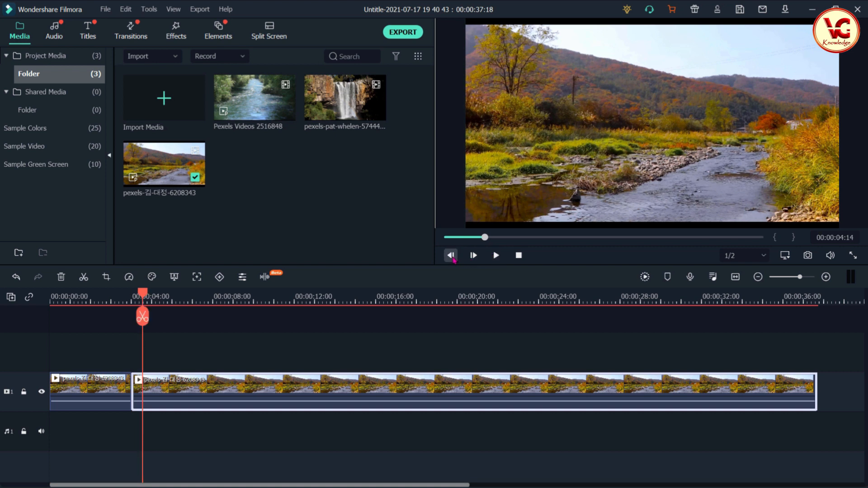
{"action": "left_click", "coordinate": [452, 256]}
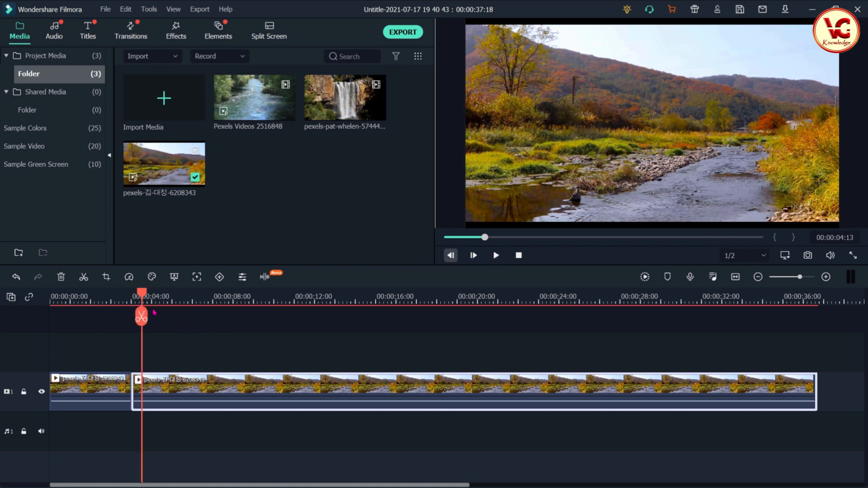
{"action": "left_click", "coordinate": [130, 296]}
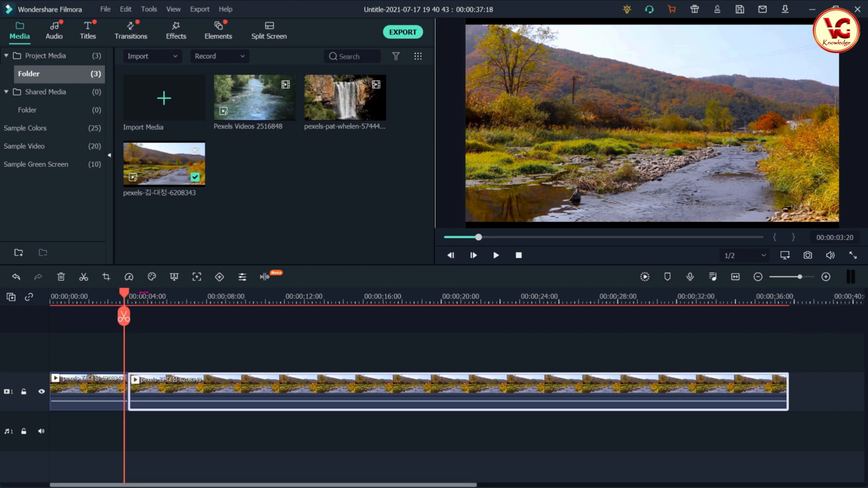
{"action": "left_click_drag", "start_coordinate": [124, 316], "coordinate": [128, 316]}
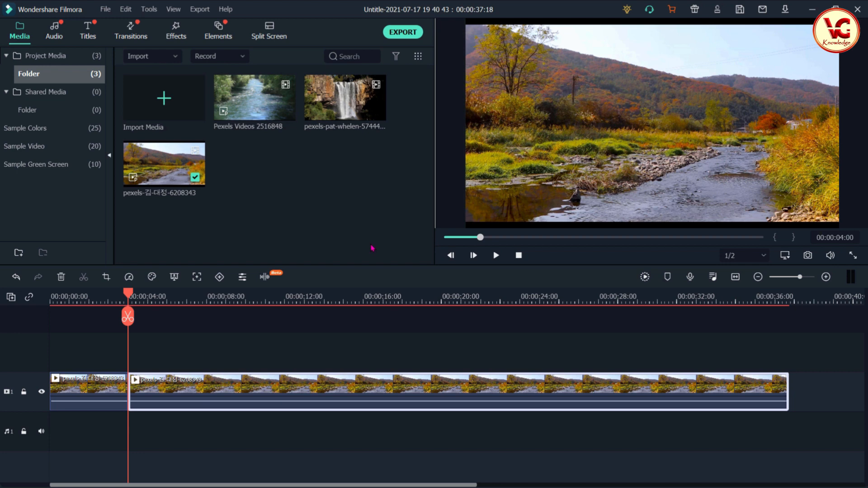
Step: Jump the playhead among the timeline's start, the cut at 00:00:04:00 and the timeline's end, going both forward and backward
{"action": "key", "text": "Home"}
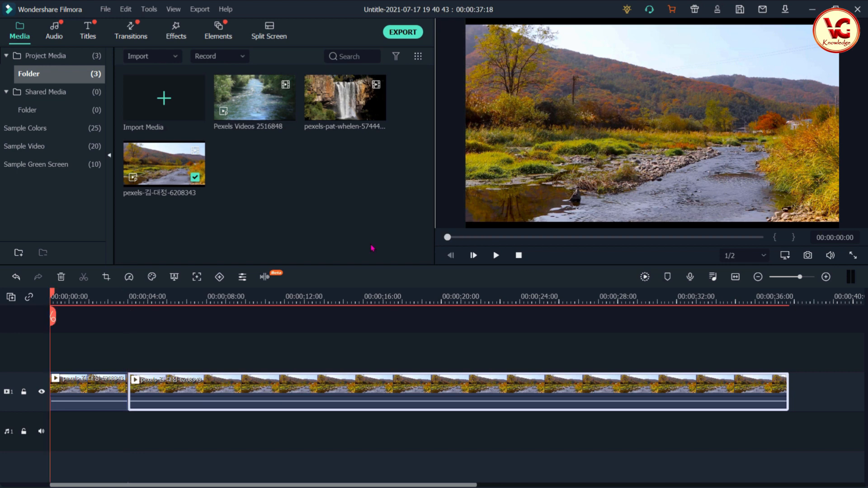
{"action": "key", "text": "Down"}
{"action": "key", "text": "Home"}
{"action": "key", "text": "Down"}
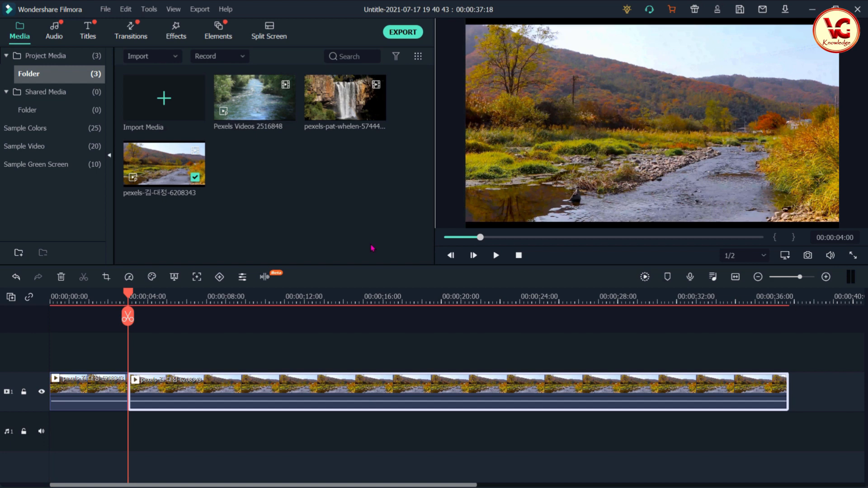
{"action": "key", "text": "End"}
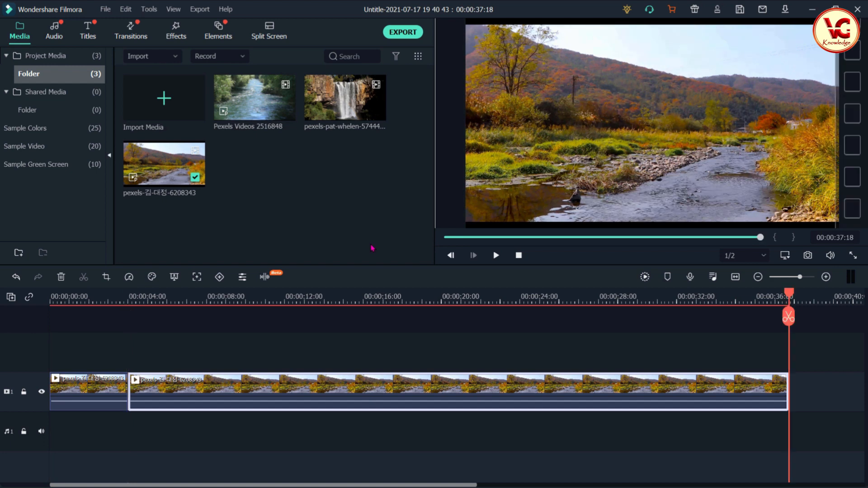
{"action": "key", "text": "Up"}
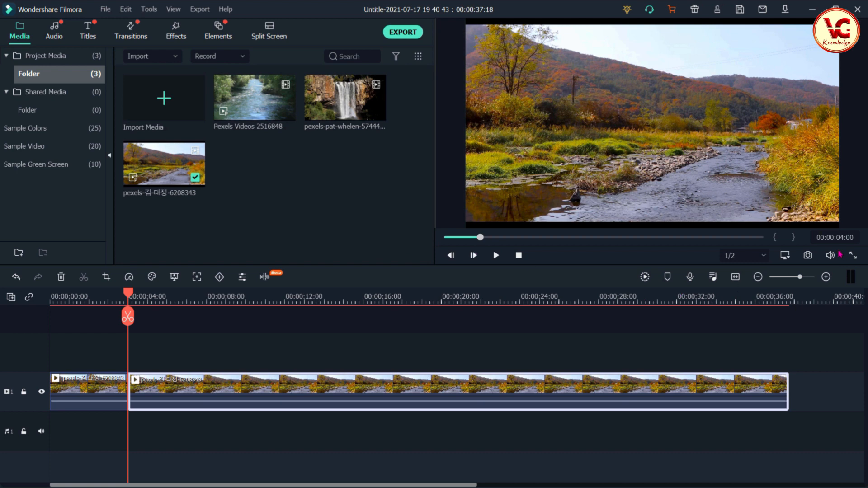
{"action": "key", "text": "Up"}
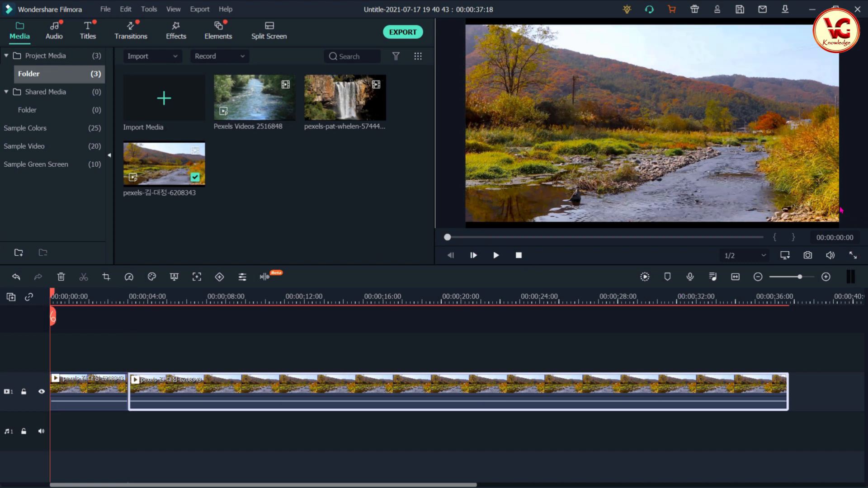
{"action": "key", "text": "Down"}
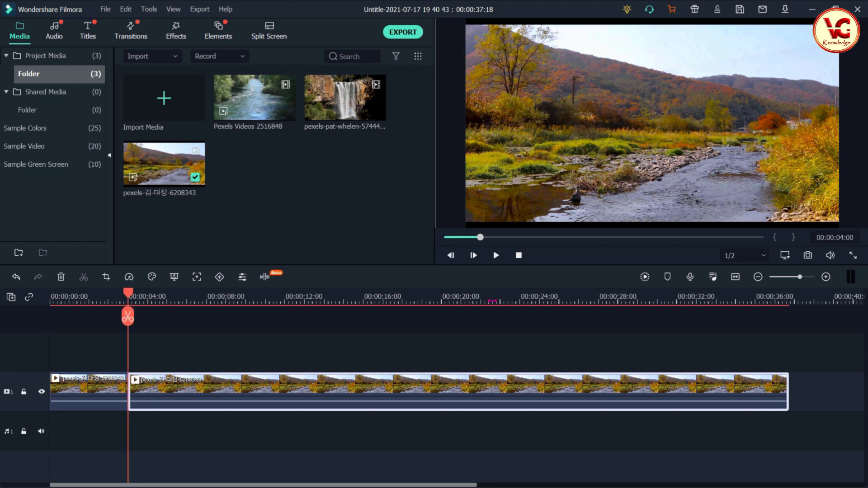
{"action": "key", "text": "Down"}
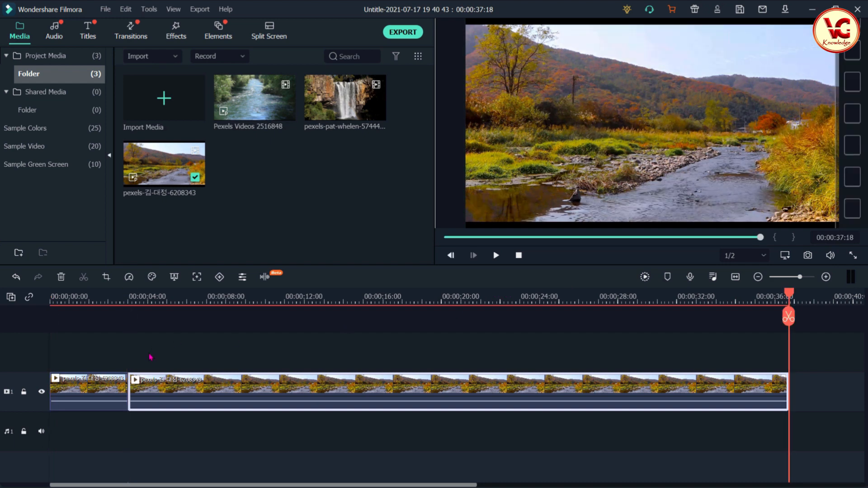
Step: Split the second autumn river piece at 00:00:07:00, three seconds after the first cut
{"action": "key", "text": "Home"}
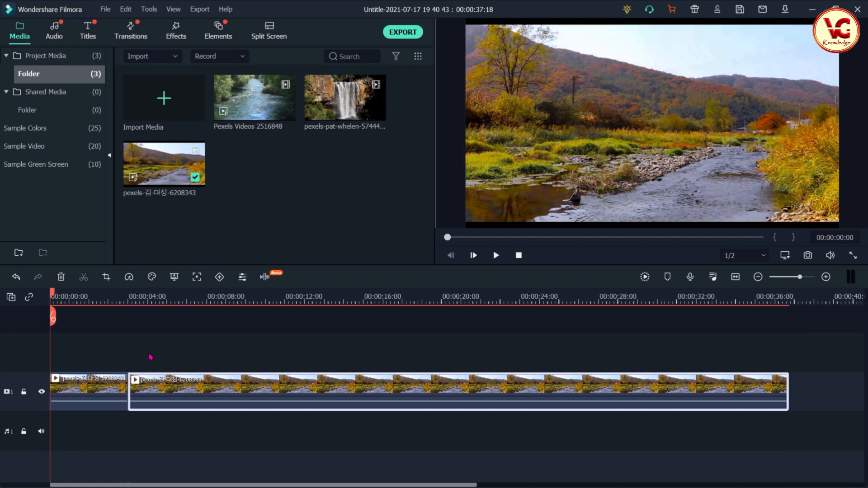
{"action": "key", "text": "Down"}
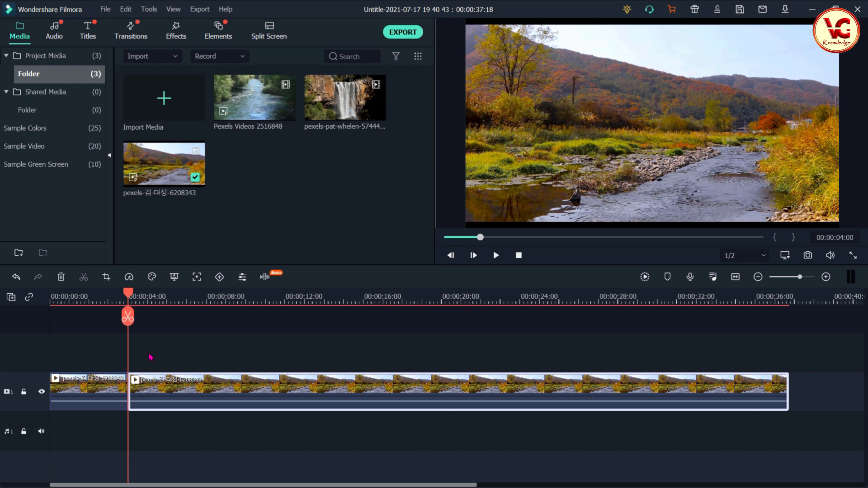
{"action": "key", "text": "shift+Right"}
{"action": "key", "text": "shift+Right"}
{"action": "key", "text": "shift+Right"}
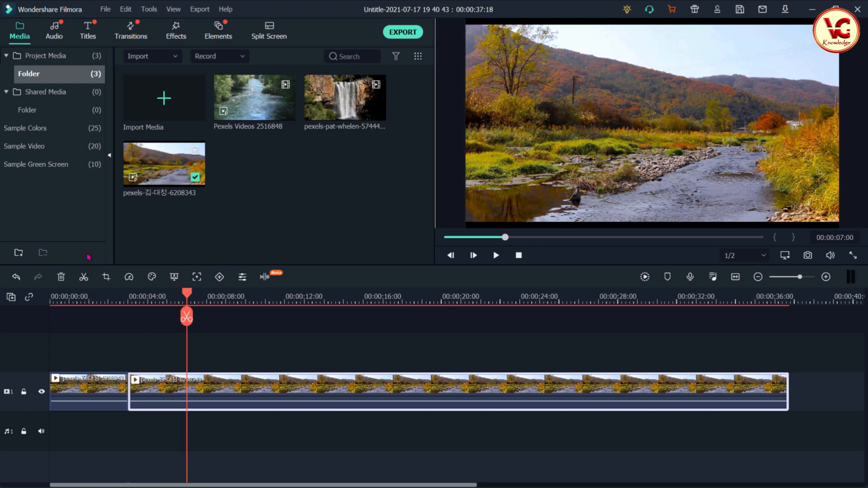
{"action": "left_click", "coordinate": [186, 318]}
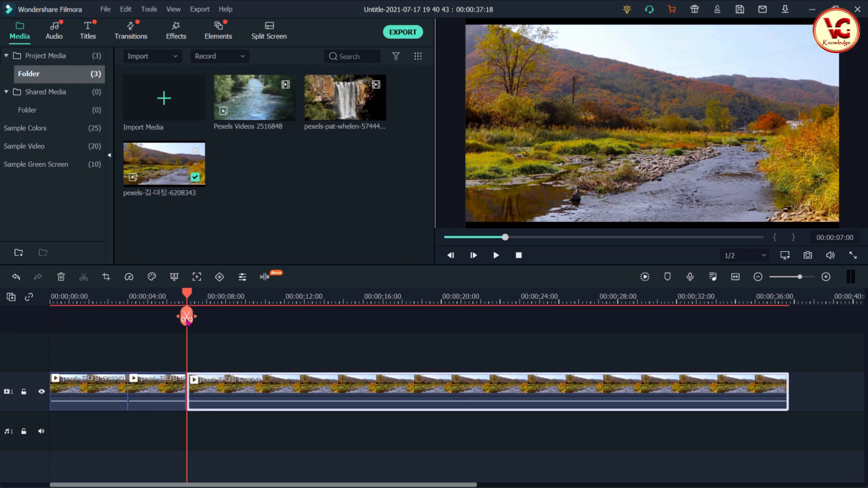
Step: Split the last autumn river piece at 00:00:11:23, placing the playhead near 00:00:12:09 and stepping it back frame by frame
{"action": "left_click_drag", "start_coordinate": [187, 318], "coordinate": [293, 333]}
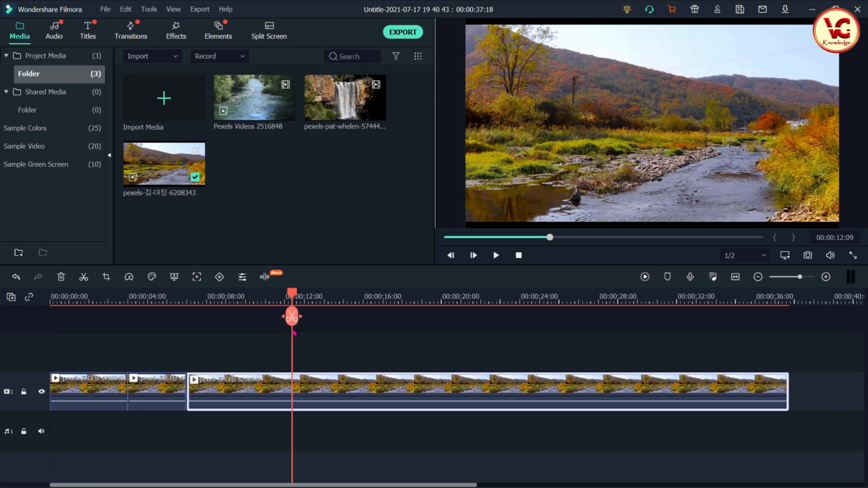
{"action": "key", "text": "Left"}
{"action": "key", "text": "Left"}
{"action": "key", "text": "Left"}
{"action": "key", "text": "Left"}
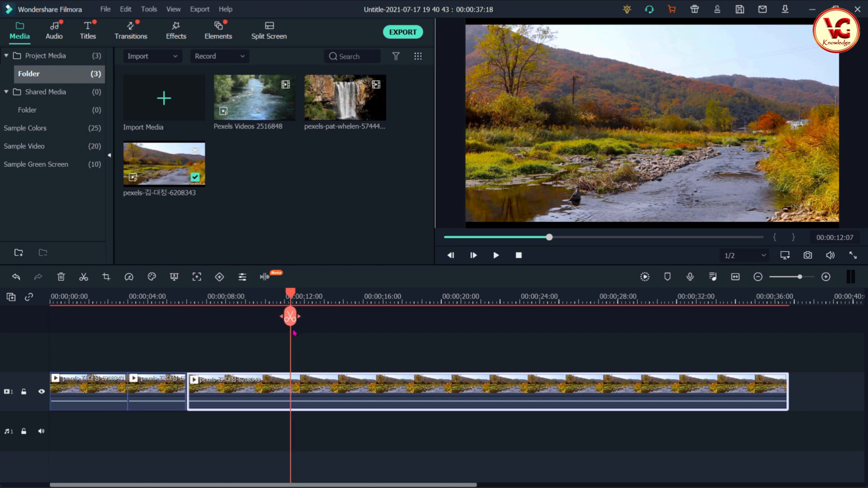
{"action": "key", "text": "Left"}
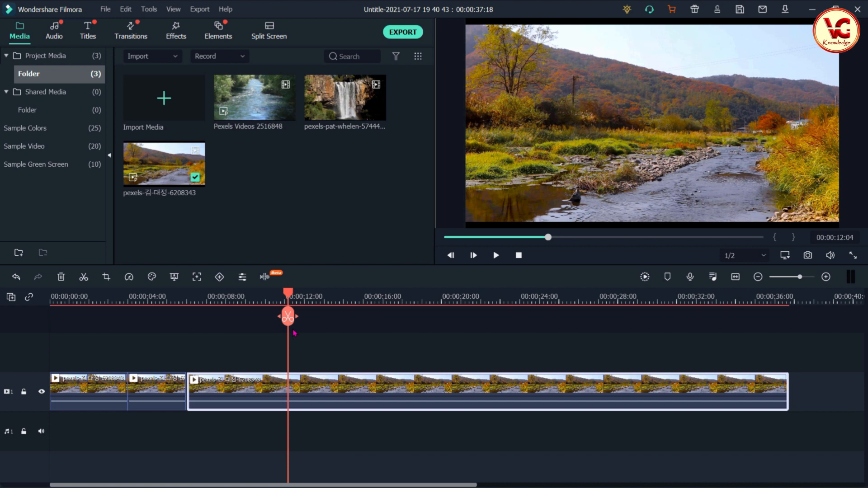
{"action": "key", "text": "Left"}
{"action": "key", "text": "Left"}
{"action": "key", "text": "Left"}
{"action": "key", "text": "Left"}
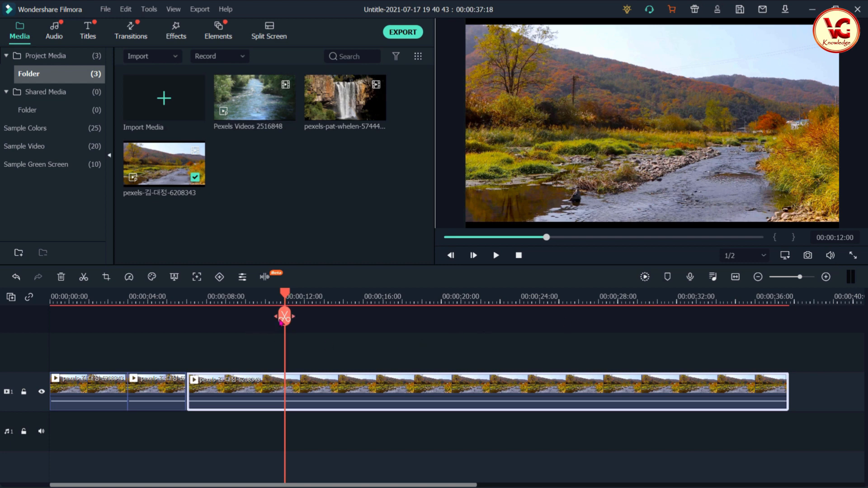
{"action": "key", "text": "Left"}
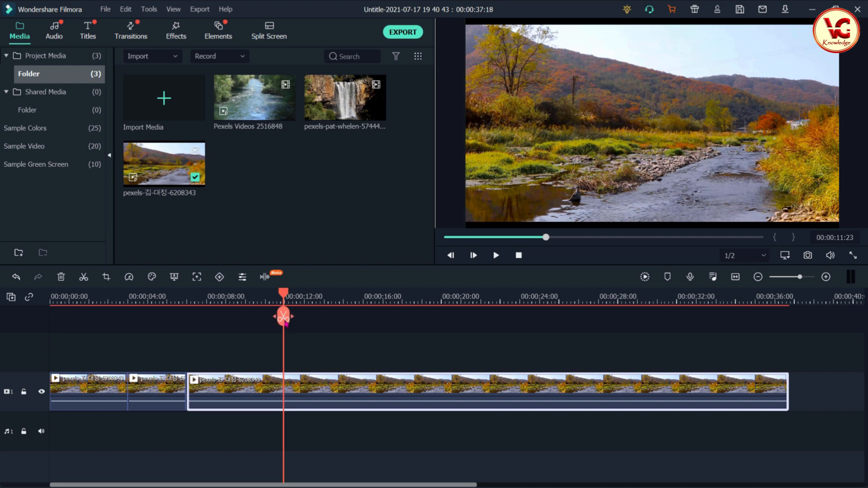
{"action": "left_click", "coordinate": [283, 316]}
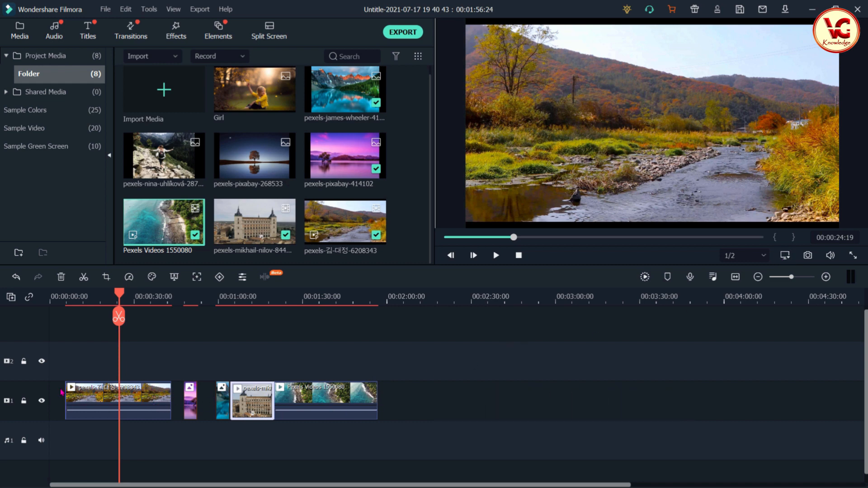
Step: Delete the empty gap before the autumn river clip on video track 1 so the following clips shift to the start
{"action": "left_click", "coordinate": [180, 401]}
{"action": "left_click", "coordinate": [209, 404]}
{"action": "left_click", "coordinate": [406, 407]}
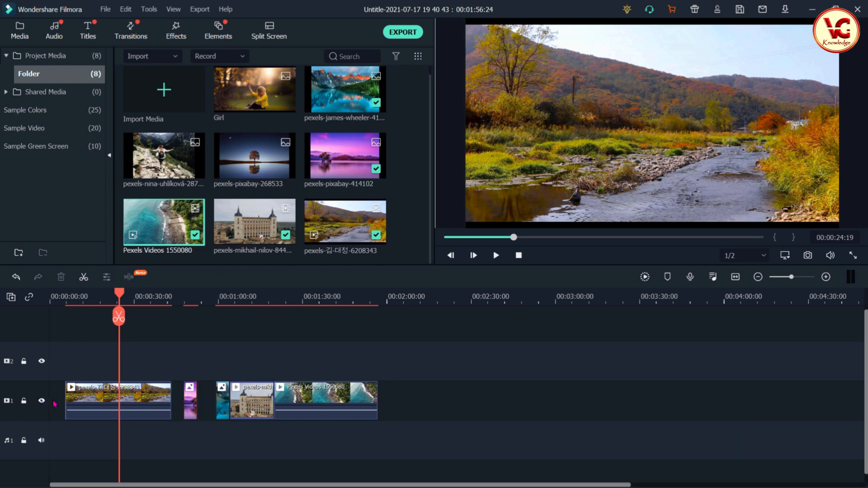
{"action": "left_click", "coordinate": [99, 408]}
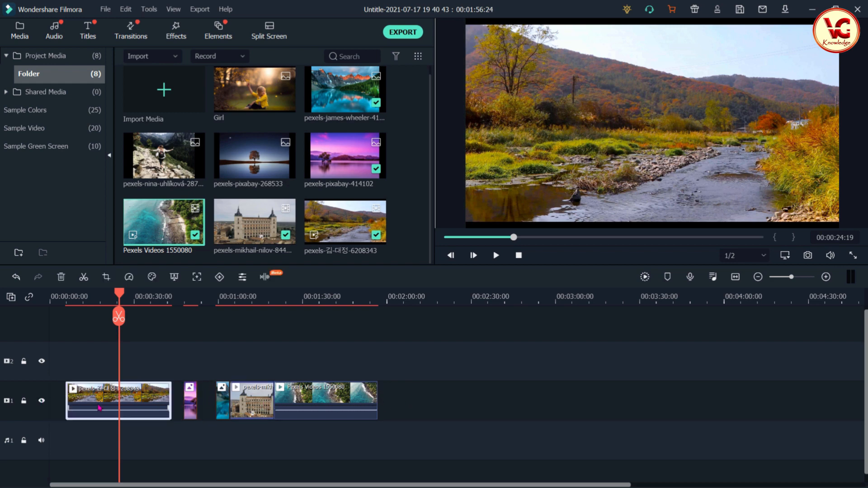
{"action": "left_click", "coordinate": [54, 408]}
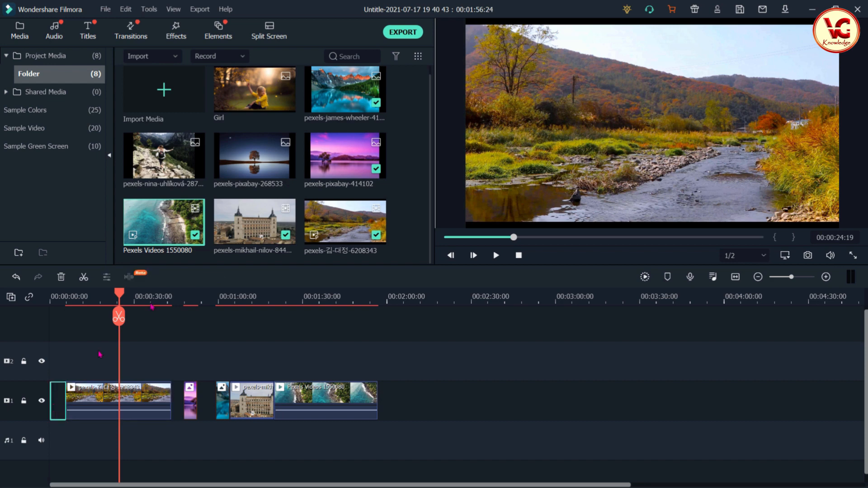
{"action": "left_click_drag", "start_coordinate": [116, 299], "coordinate": [106, 324]}
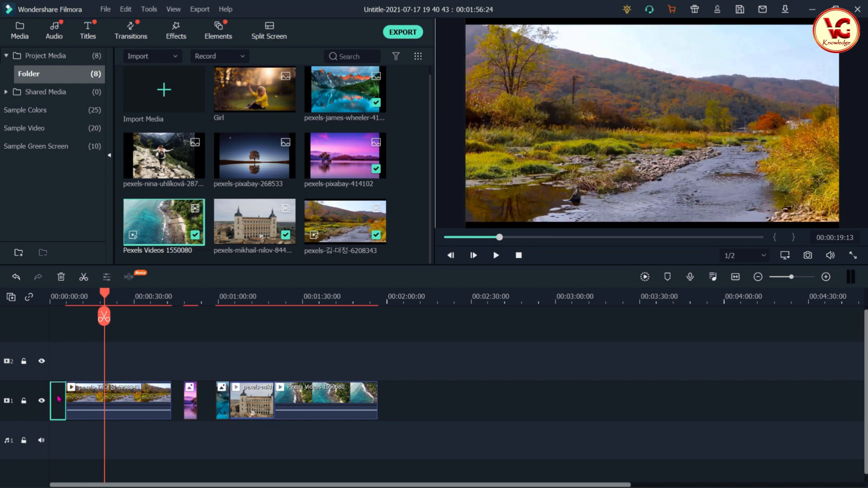
{"action": "left_click", "coordinate": [71, 362]}
{"action": "left_click", "coordinate": [58, 401]}
{"action": "key", "text": "Delete"}
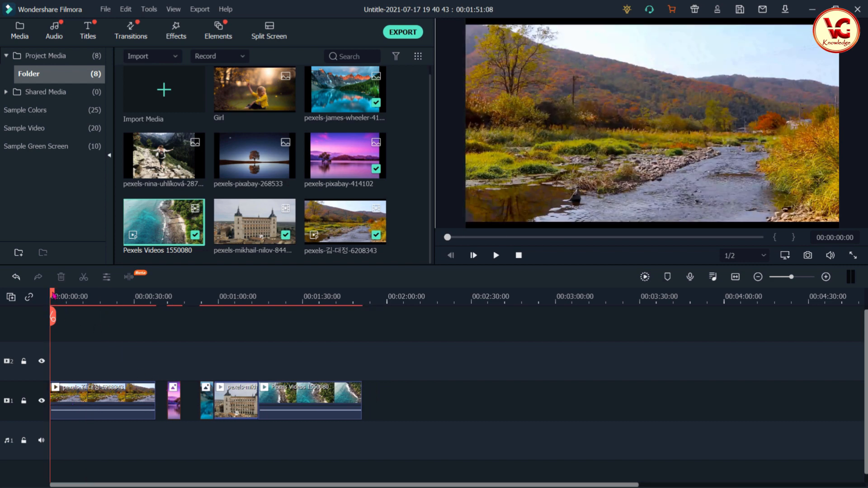
Step: Place the playhead at 00:00:40:11 in the next gap and move the purple lake image back onto the end of the autumn river clip
{"action": "left_click_drag", "start_coordinate": [53, 294], "coordinate": [164, 346]}
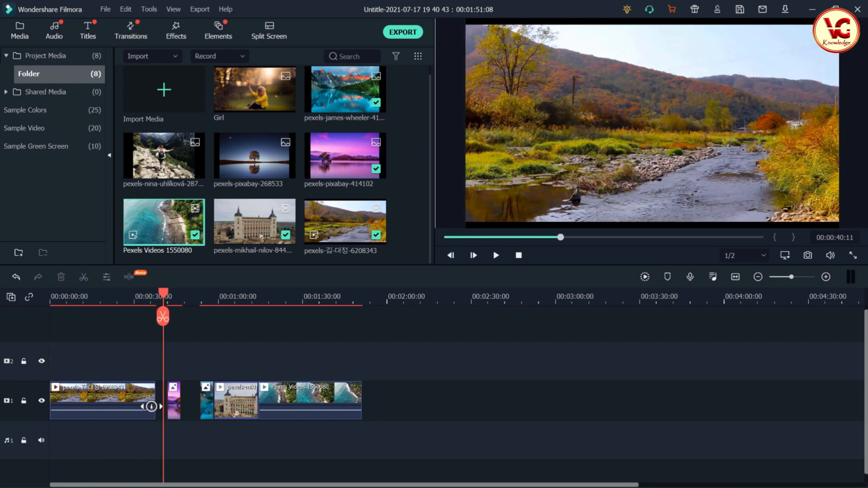
{"action": "scroll", "coordinate": [153, 408], "scroll_direction": "up", "scroll_amount": 4}
{"action": "scroll", "coordinate": [173, 408], "scroll_direction": "up", "scroll_amount": 3}
{"action": "scroll", "coordinate": [166, 402], "scroll_direction": "down", "scroll_amount": 4}
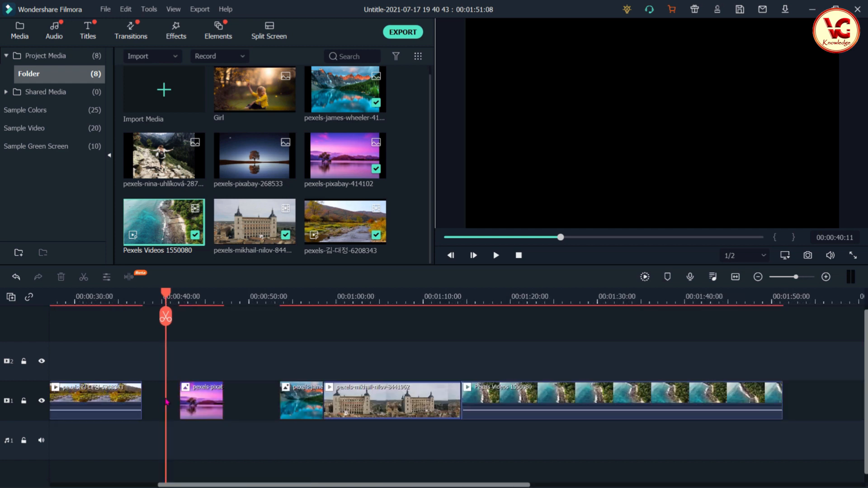
{"action": "left_click_drag", "start_coordinate": [180, 395], "coordinate": [151, 397]}
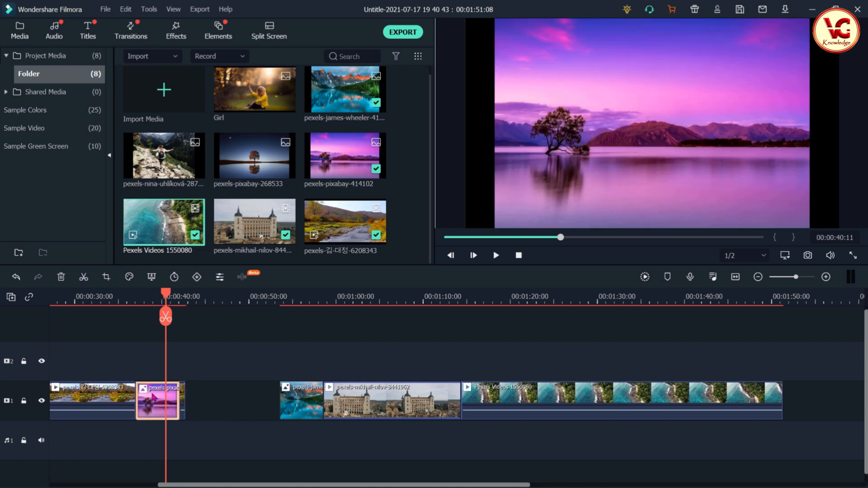
Step: Undo the purple lake image's last move and ripple delete the empty gap between the autumn river clip and that image
{"action": "key", "text": "ctrl+z"}
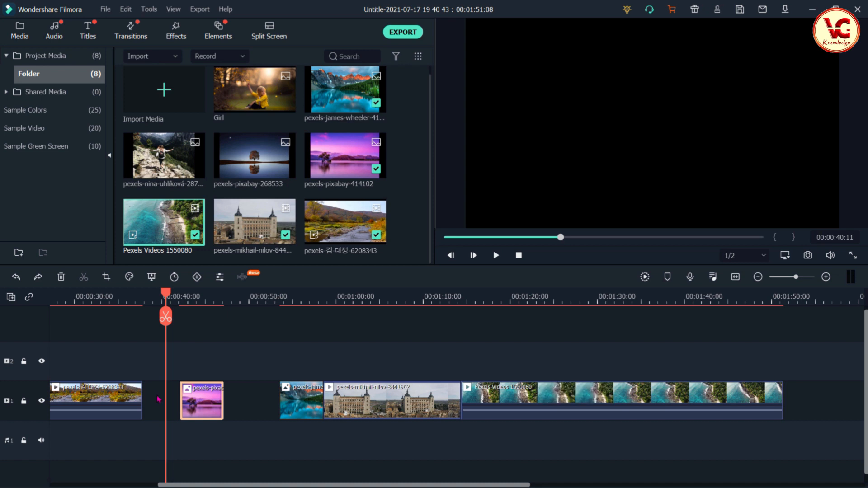
{"action": "left_click", "coordinate": [158, 399]}
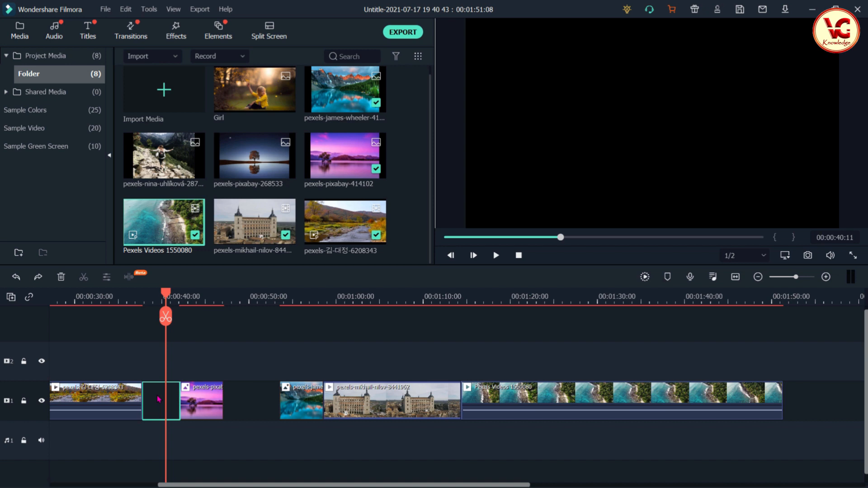
{"action": "right_click", "coordinate": [159, 399]}
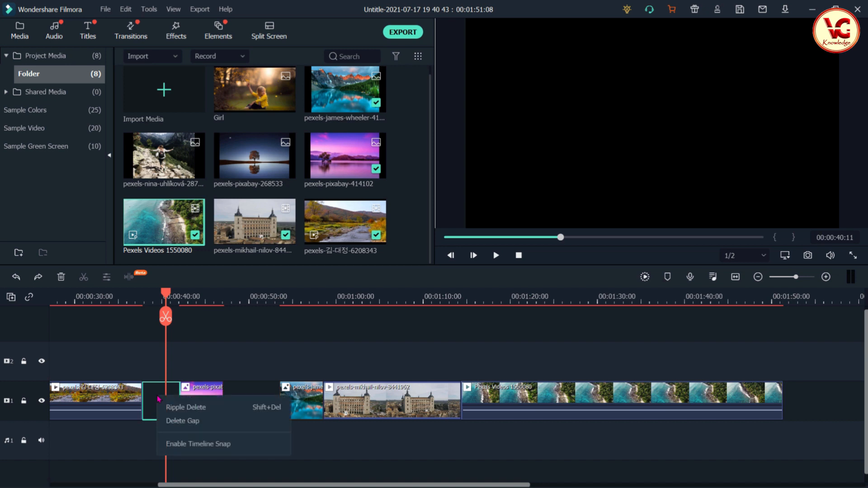
{"action": "left_click", "coordinate": [184, 408]}
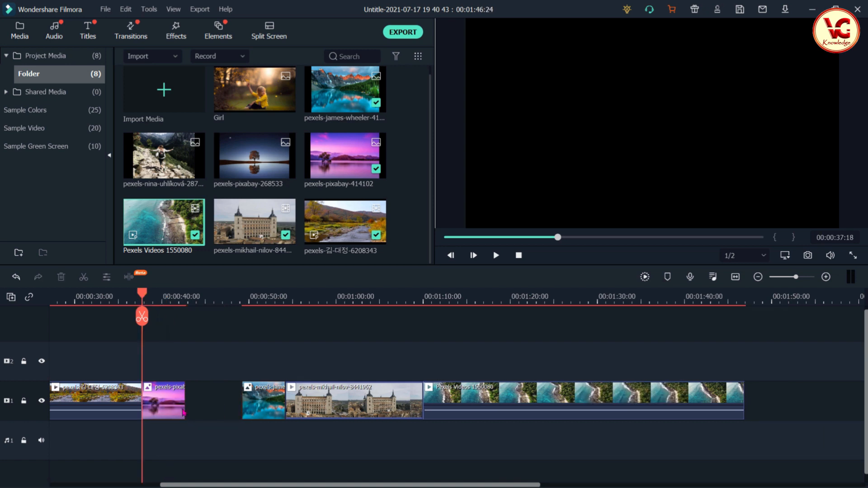
Step: Try deleting the gap between the purple lake and mountain lake images, scrub across the joined clips and undo the deletion
{"action": "left_click", "coordinate": [200, 404]}
{"action": "right_click", "coordinate": [200, 402]}
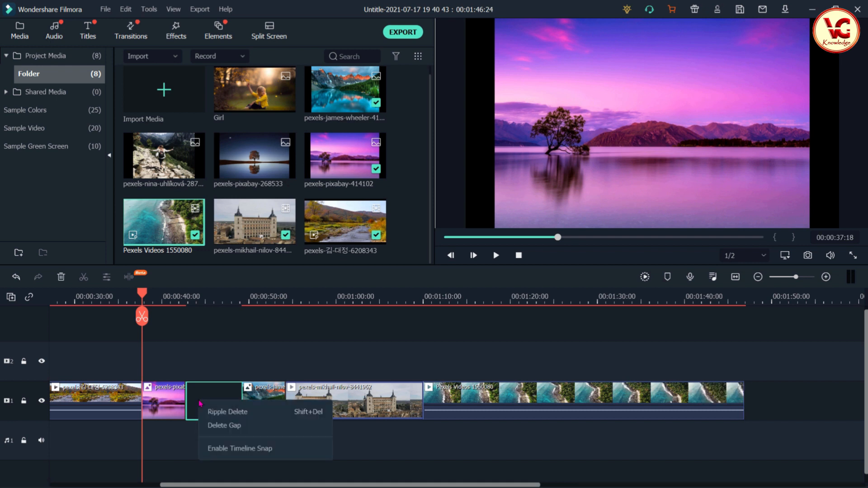
{"action": "left_click", "coordinate": [217, 427]}
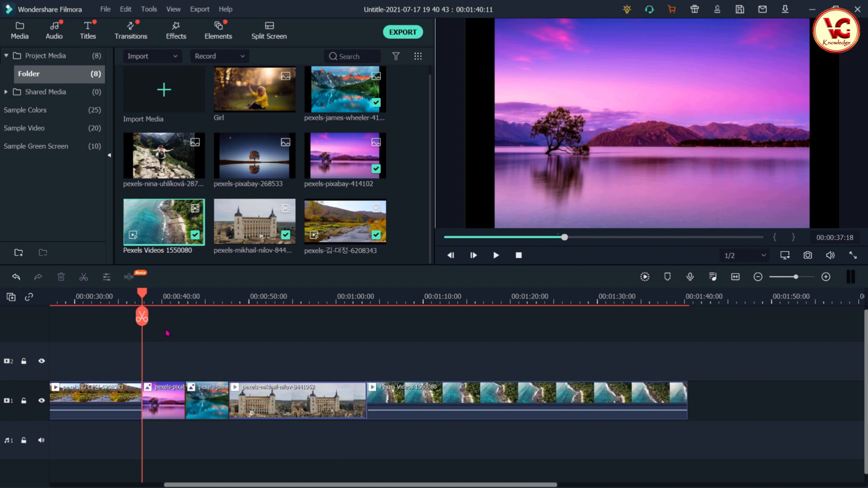
{"action": "left_click_drag", "start_coordinate": [144, 295], "coordinate": [421, 384]}
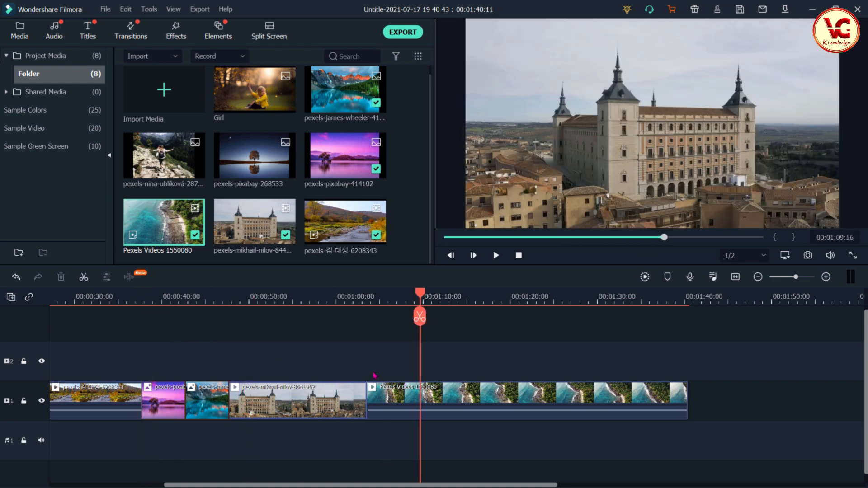
{"action": "left_click_drag", "start_coordinate": [423, 298], "coordinate": [226, 362]}
{"action": "key", "text": "ctrl+z"}
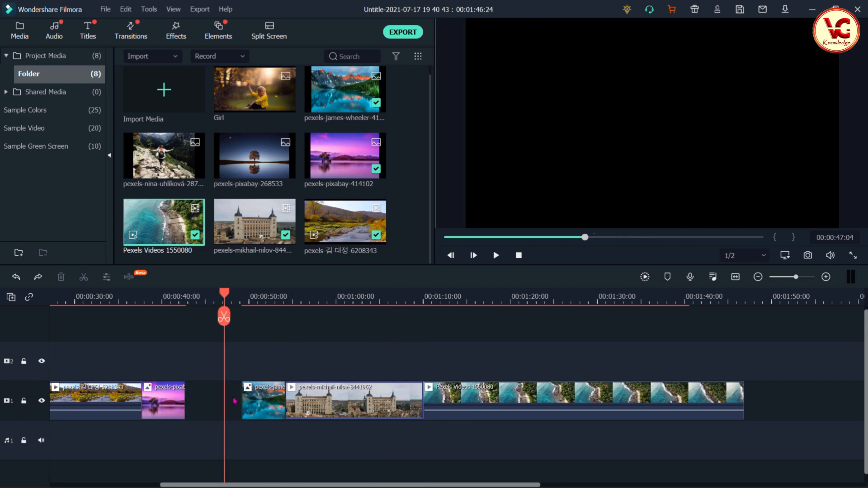
Step: Move the mountain lake image back close to the purple lake image and delete the gap left before the castle clip
{"action": "left_click", "coordinate": [217, 406]}
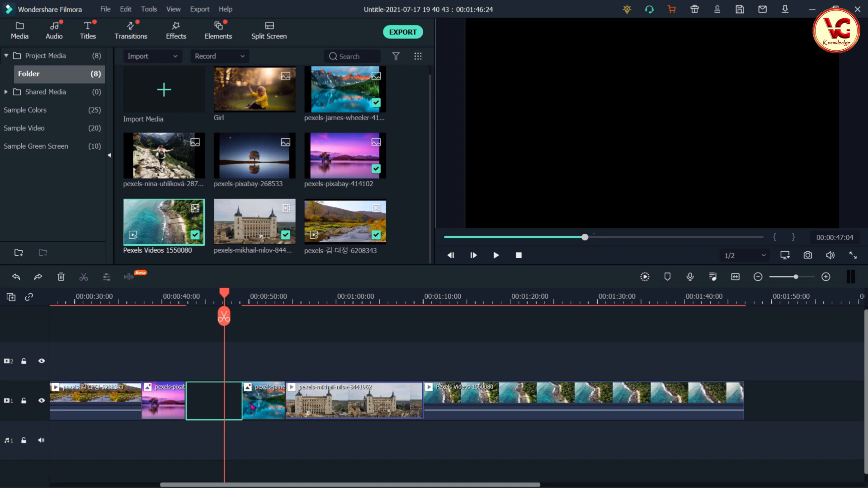
{"action": "left_click_drag", "start_coordinate": [256, 398], "coordinate": [206, 404]}
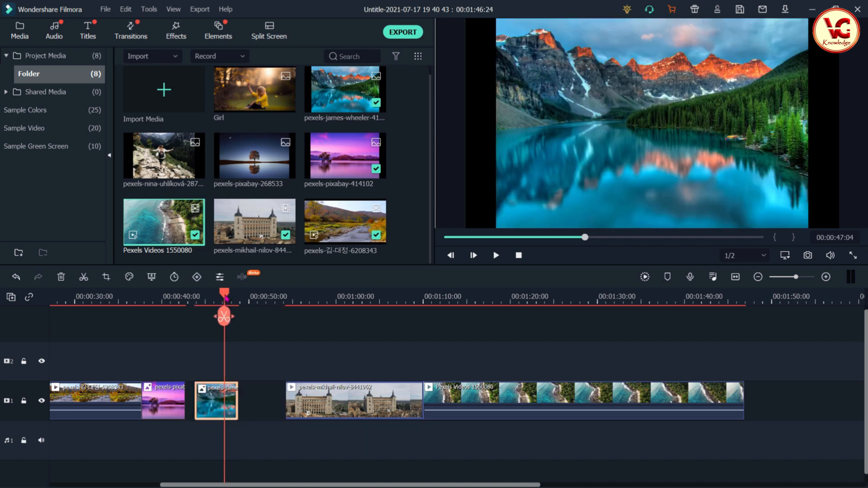
{"action": "left_click_drag", "start_coordinate": [226, 297], "coordinate": [159, 298]}
{"action": "left_click_drag", "start_coordinate": [211, 409], "coordinate": [205, 408]}
{"action": "left_click", "coordinate": [260, 403]}
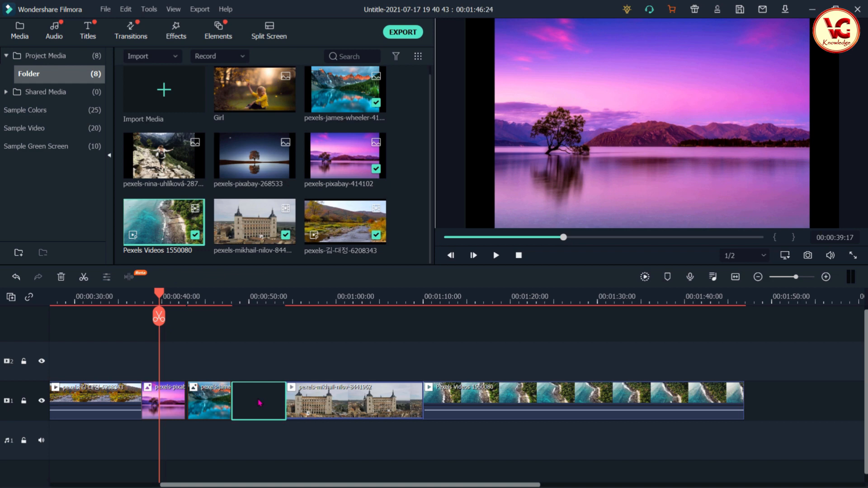
{"action": "key", "text": "Delete"}
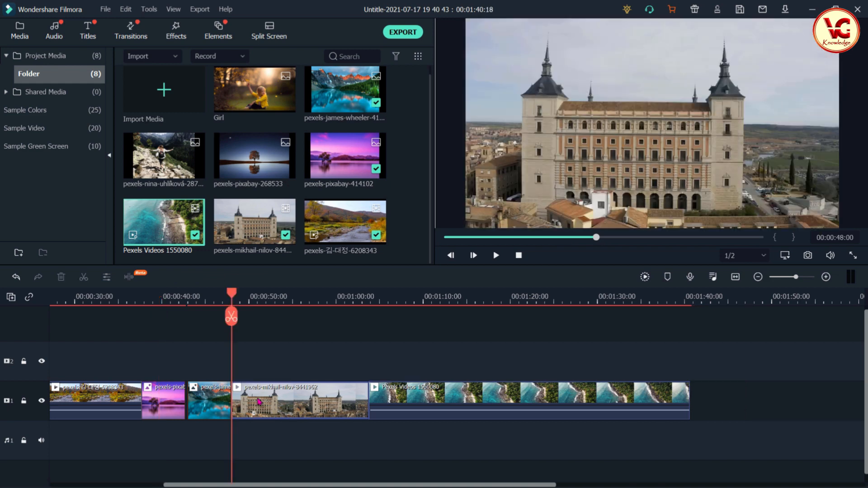
Step: Play the sequence from the start of the timeline in full screen, and return to the editing view partway through the autumn river clip
{"action": "key", "text": "Home"}
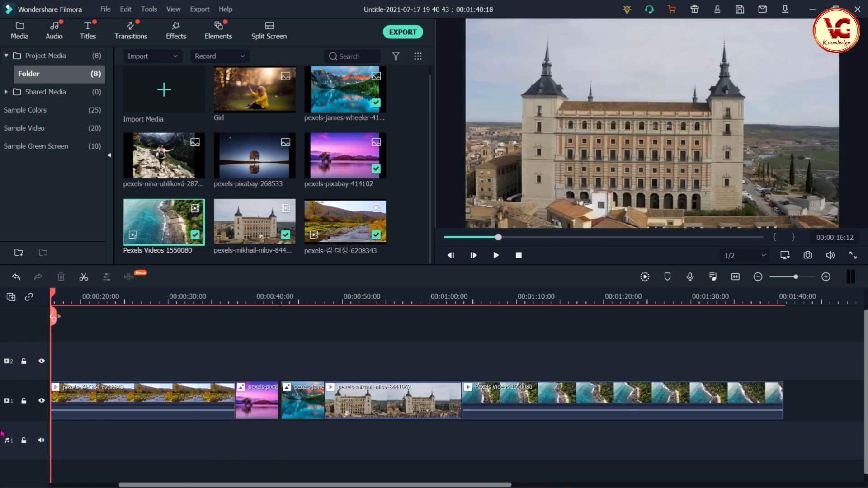
{"action": "scroll", "coordinate": [279, 411], "scroll_direction": "down", "scroll_amount": 3}
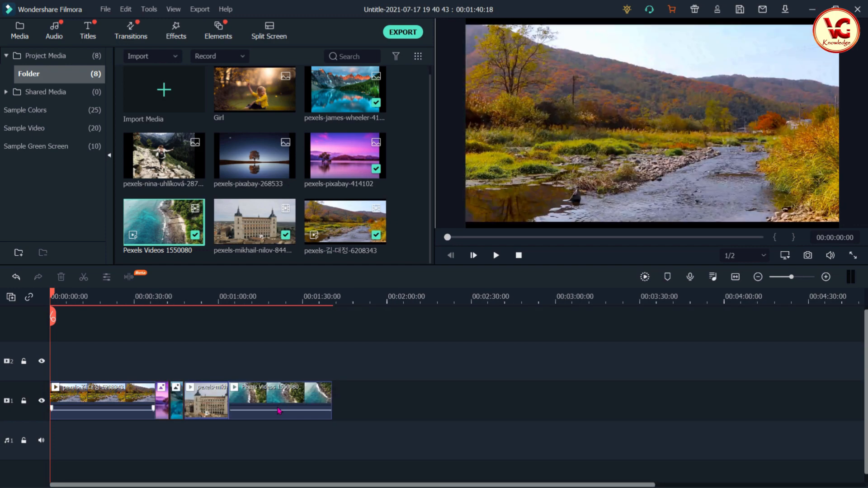
{"action": "left_click", "coordinate": [853, 255]}
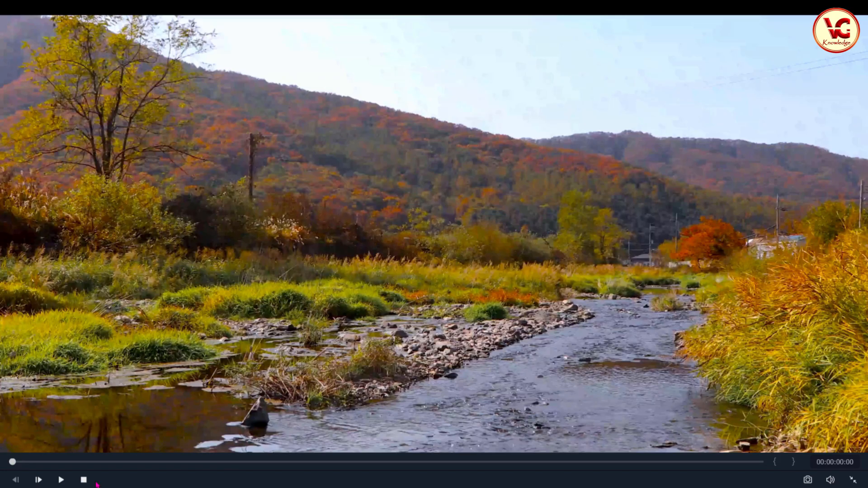
{"action": "left_click", "coordinate": [60, 481]}
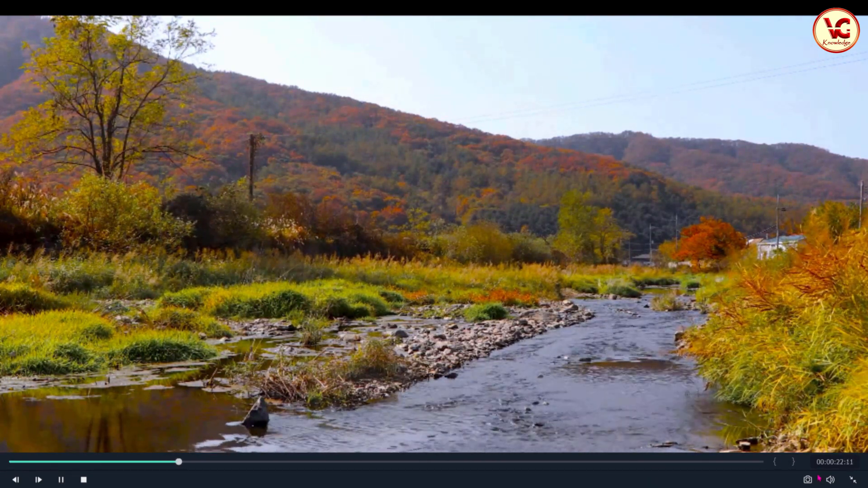
{"action": "left_click", "coordinate": [854, 480]}
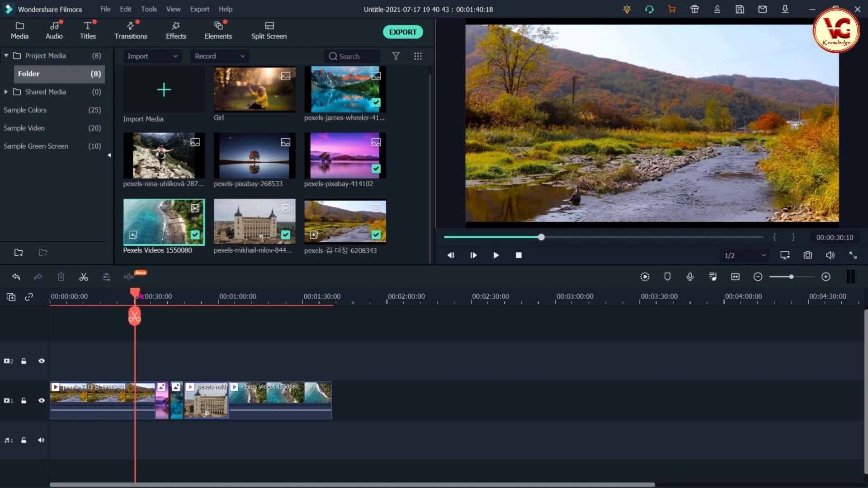
Step: Play from near the end of the autumn river clip, partly in full screen, through both lake images into the castle clip
{"action": "left_click", "coordinate": [149, 302]}
{"action": "left_click", "coordinate": [158, 302]}
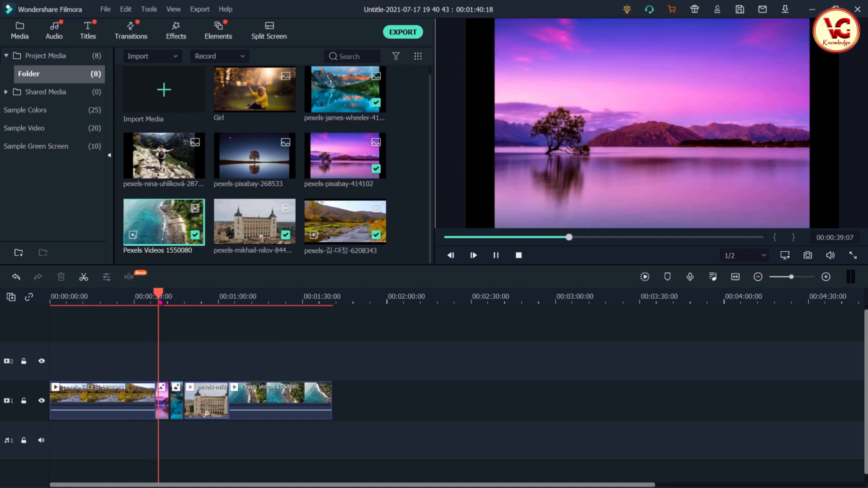
{"action": "left_click", "coordinate": [853, 256]}
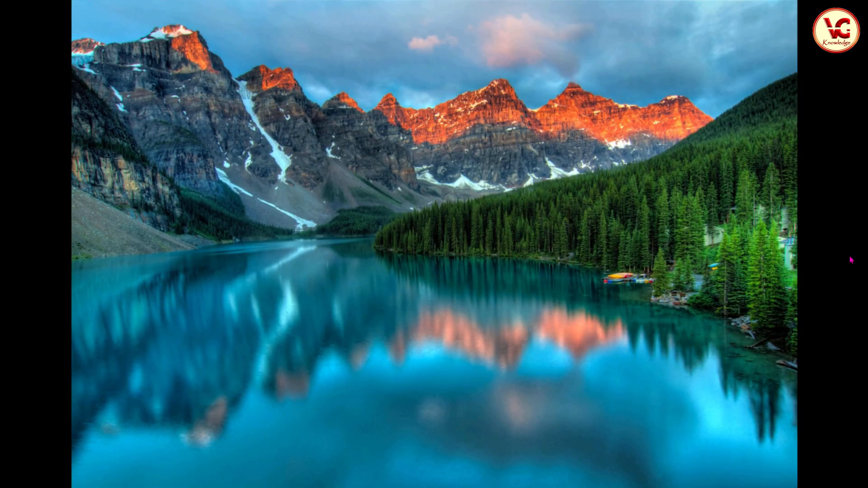
{"action": "left_click", "coordinate": [853, 480]}
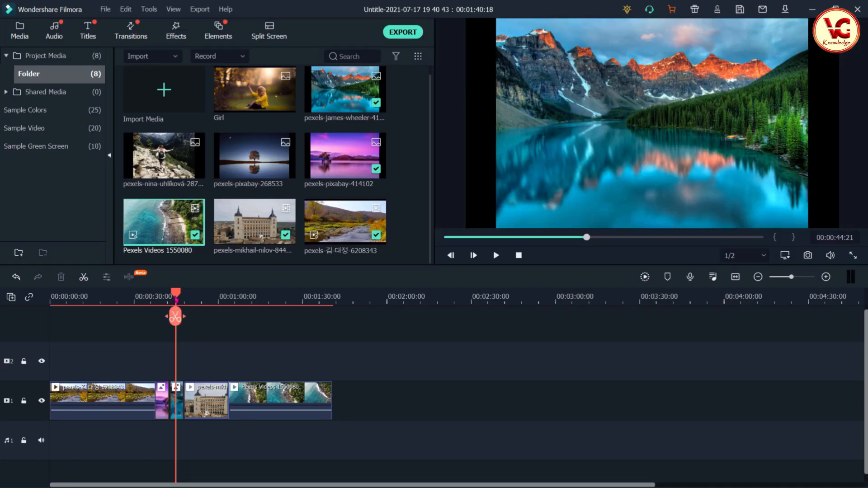
{"action": "key", "text": "space"}
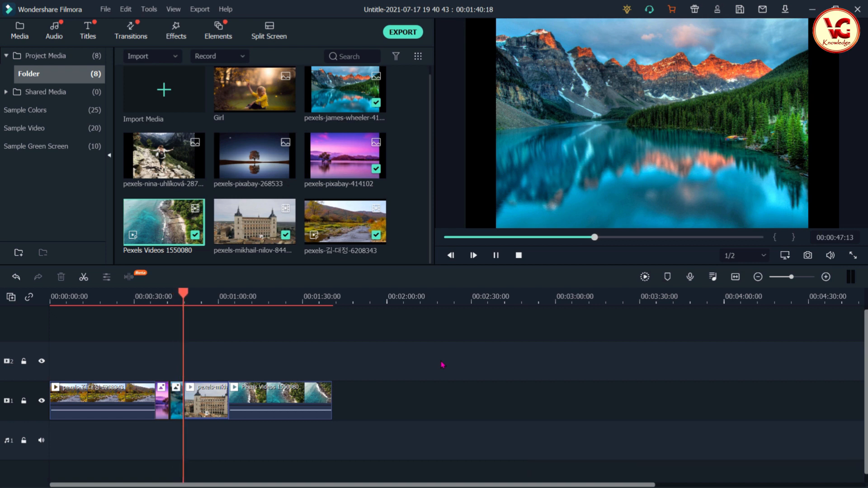
{"action": "key", "text": "space"}
Step: Place the playhead at 00:00:37:20 and shift the purple lake image slightly forward against the mountain lake image
{"action": "scroll", "coordinate": [150, 414], "scroll_direction": "up", "scroll_amount": 5}
{"action": "scroll", "coordinate": [453, 389], "scroll_direction": "down", "scroll_amount": 3}
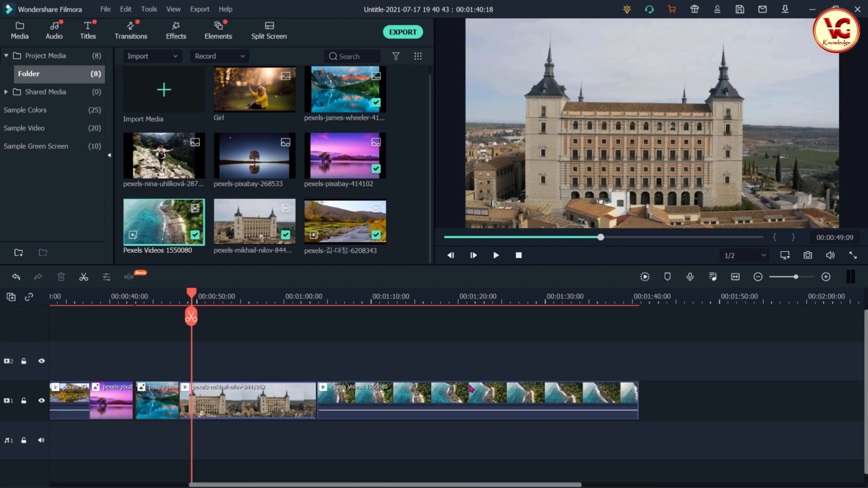
{"action": "left_click_drag", "start_coordinate": [193, 297], "coordinate": [90, 297]}
{"action": "left_click", "coordinate": [96, 393]}
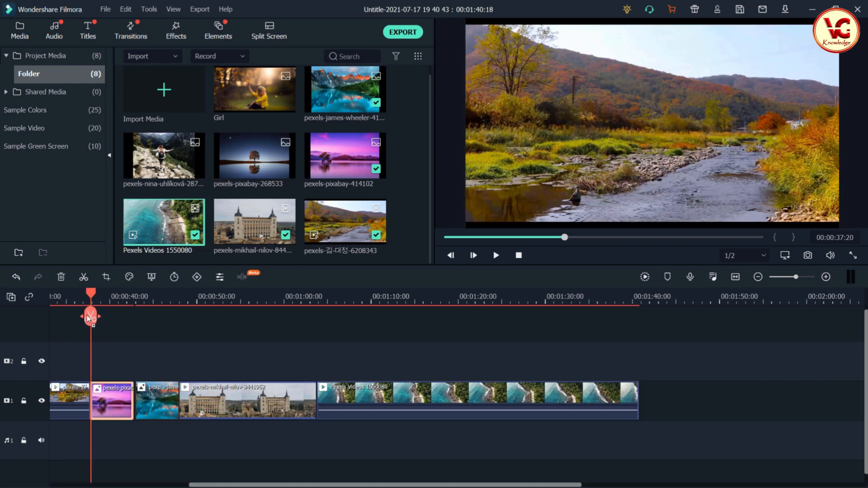
{"action": "left_click", "coordinate": [90, 317]}
Step: Ripple delete the small gap between the autumn river clip and the purple lake image
{"action": "scroll", "coordinate": [79, 435], "scroll_direction": "up", "scroll_amount": 5}
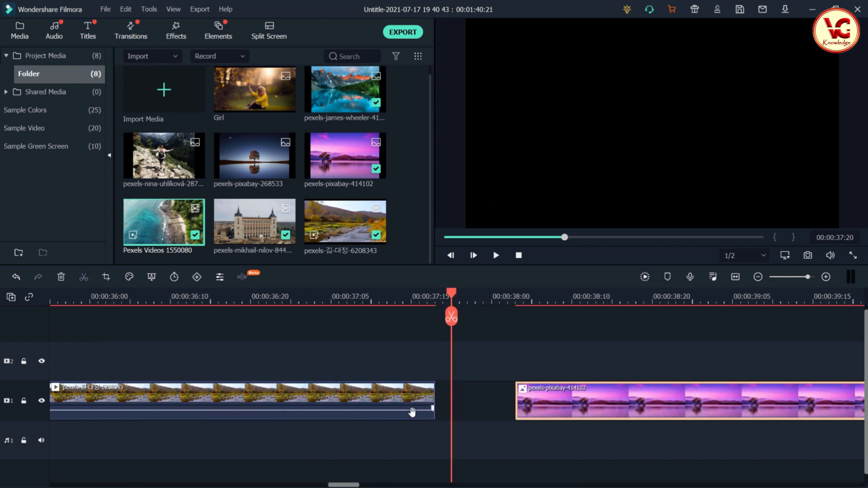
{"action": "left_click", "coordinate": [491, 396]}
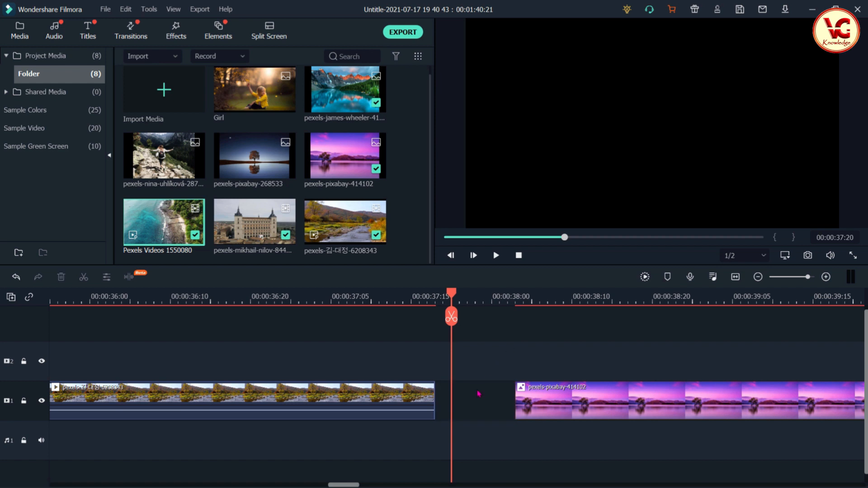
{"action": "right_click", "coordinate": [479, 392]}
{"action": "left_click", "coordinate": [497, 402]}
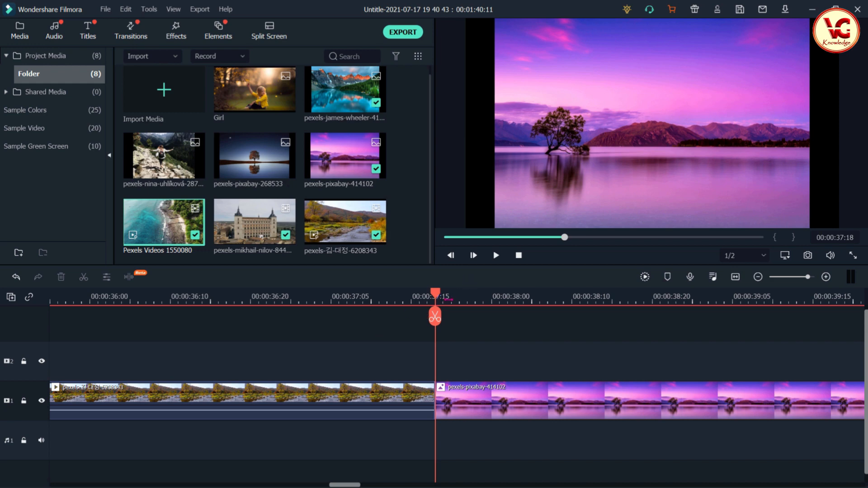
Step: Move the playhead to the timeline start, advance it one frame, and jump across the cuts to the end at 00:01:40:11
{"action": "key", "text": "Home"}
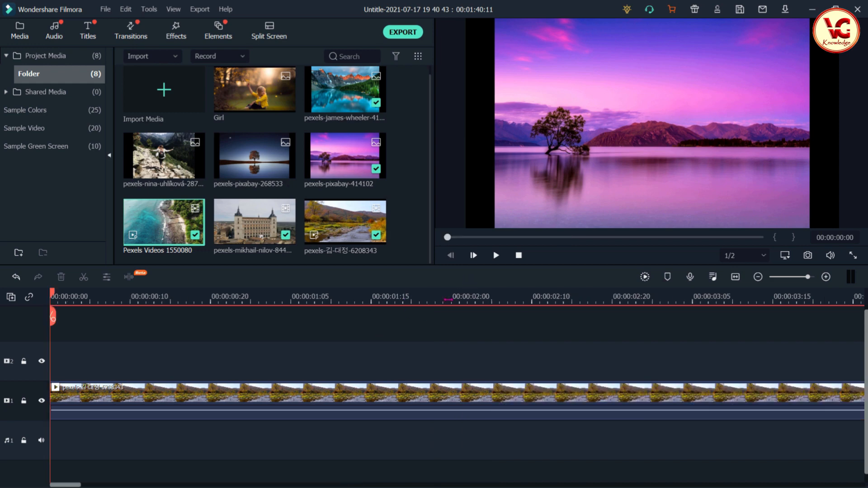
{"action": "key", "text": "Right"}
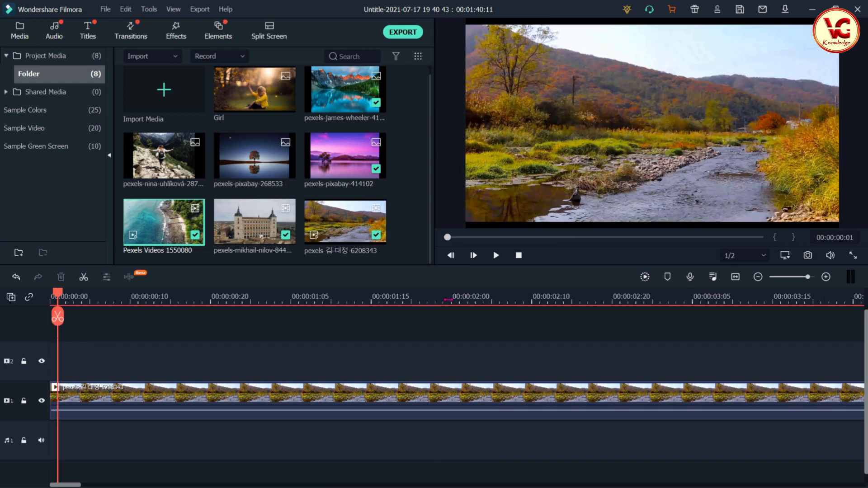
{"action": "key", "text": "End"}
{"action": "key", "text": "Down"}
{"action": "key", "text": "Down"}
{"action": "key", "text": "Down"}
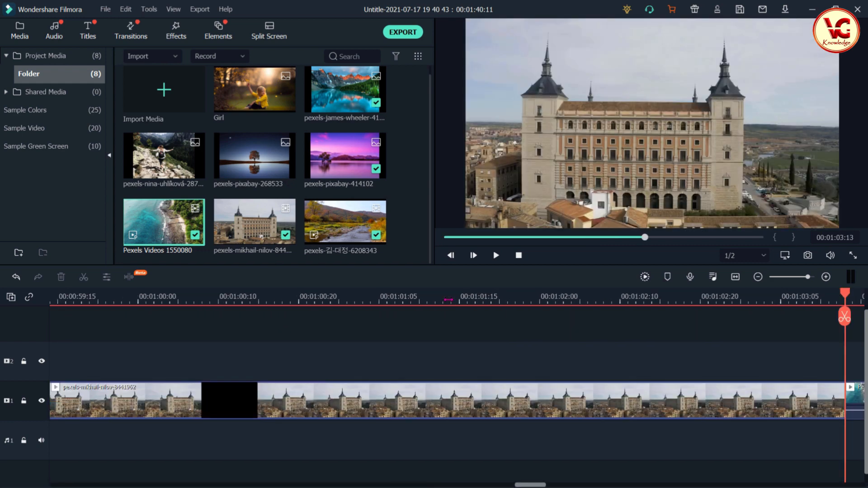
{"action": "key", "text": "Down"}
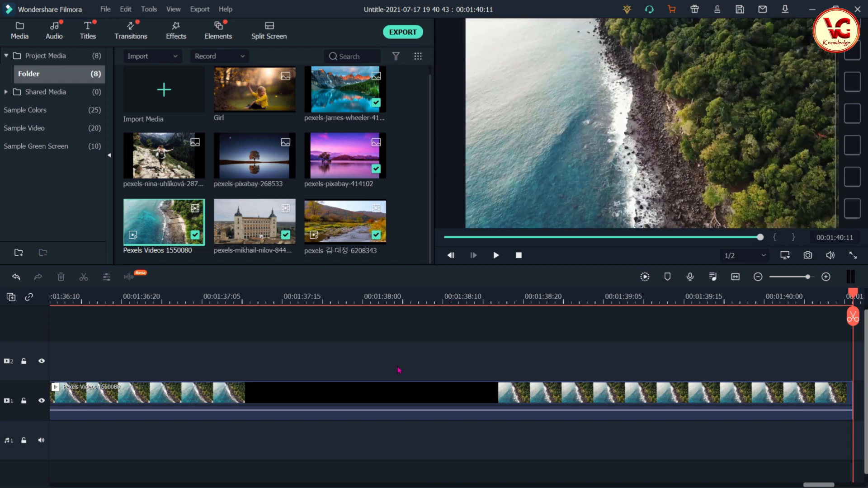
{"action": "scroll", "coordinate": [399, 371], "scroll_direction": "down", "scroll_amount": 2}
{"action": "scroll", "coordinate": [399, 371], "scroll_direction": "down", "scroll_amount": 3}
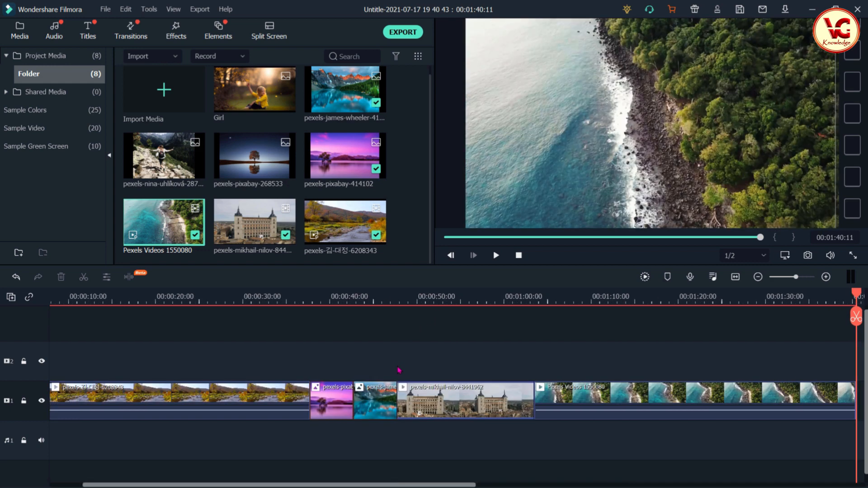
{"action": "key", "text": "Left"}
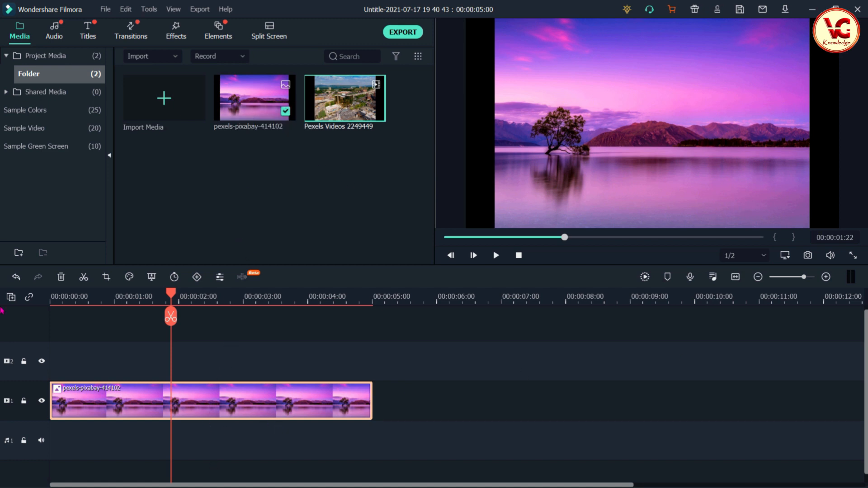
Step: Crop the purple lake image to fit the frame, compare it with the uncropped version, and check the result in full screen
{"action": "left_click", "coordinate": [853, 256]}
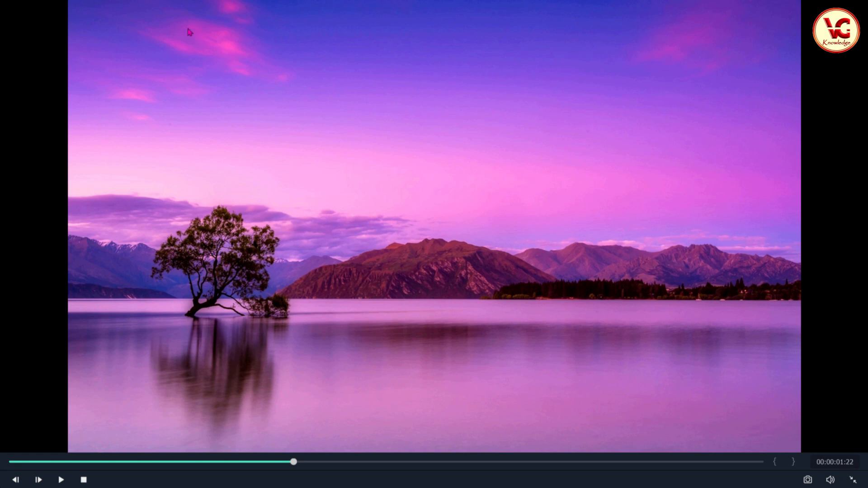
{"action": "left_click", "coordinate": [853, 479]}
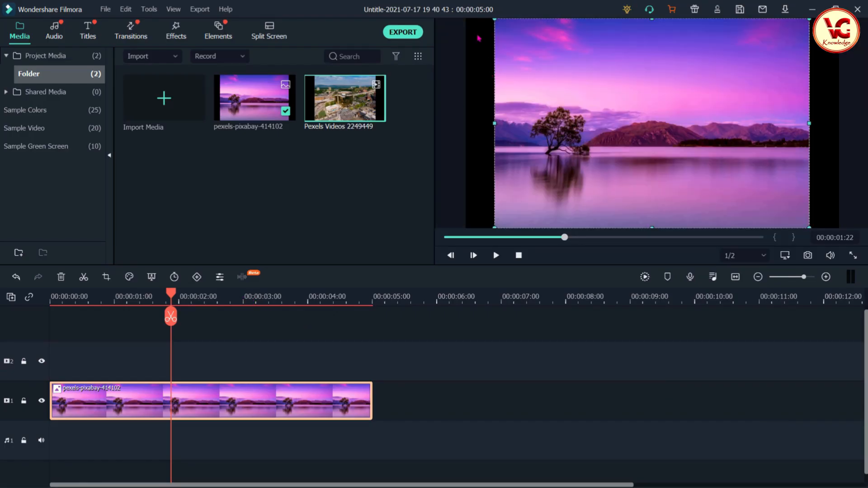
{"action": "right_click", "coordinate": [240, 402]}
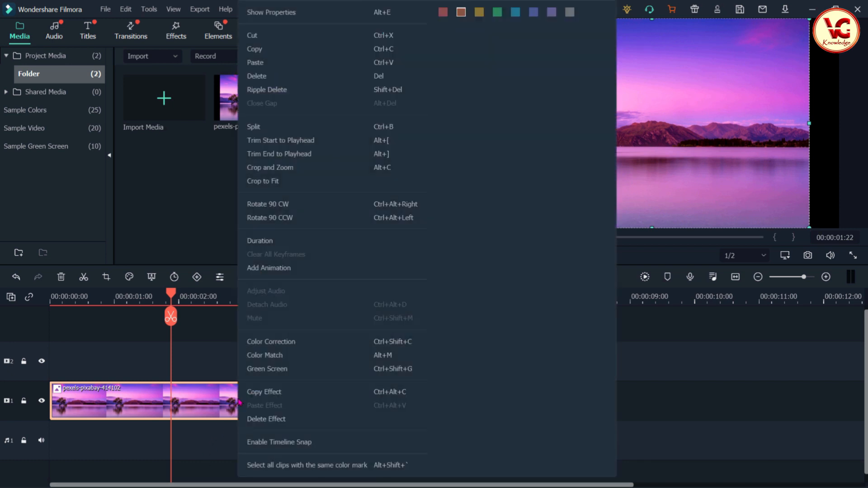
{"action": "left_click", "coordinate": [261, 187]}
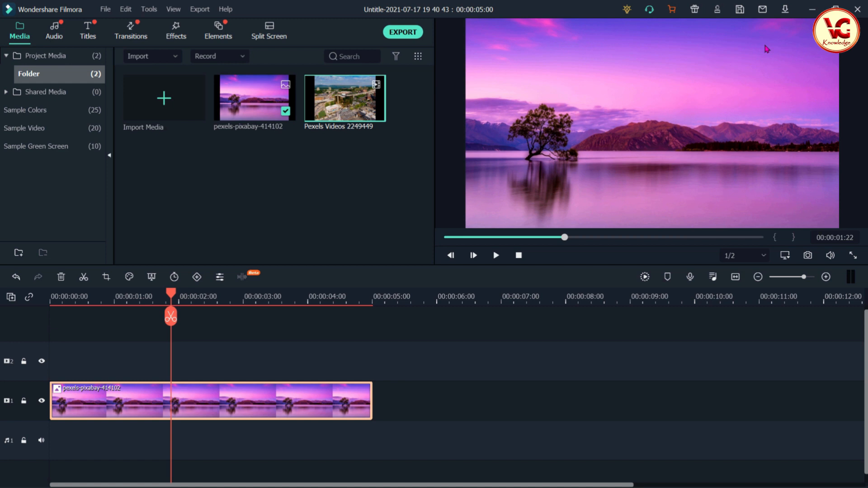
{"action": "key", "text": "ctrl+z"}
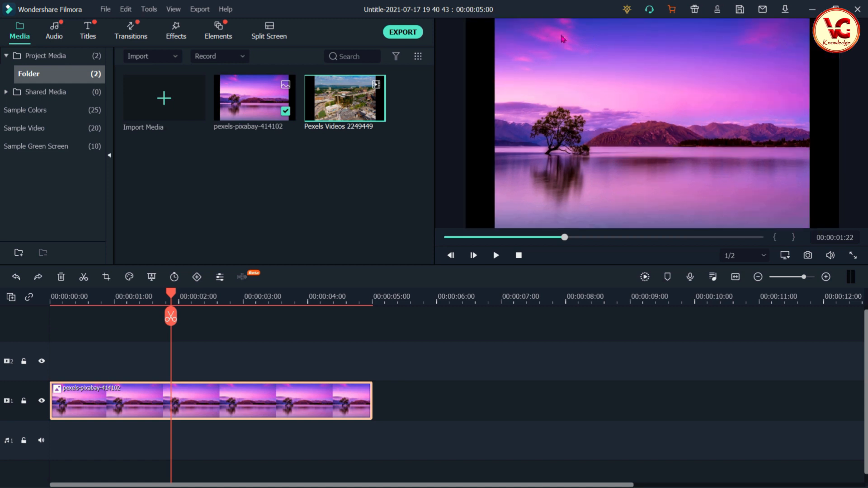
{"action": "key", "text": "ctrl+y"}
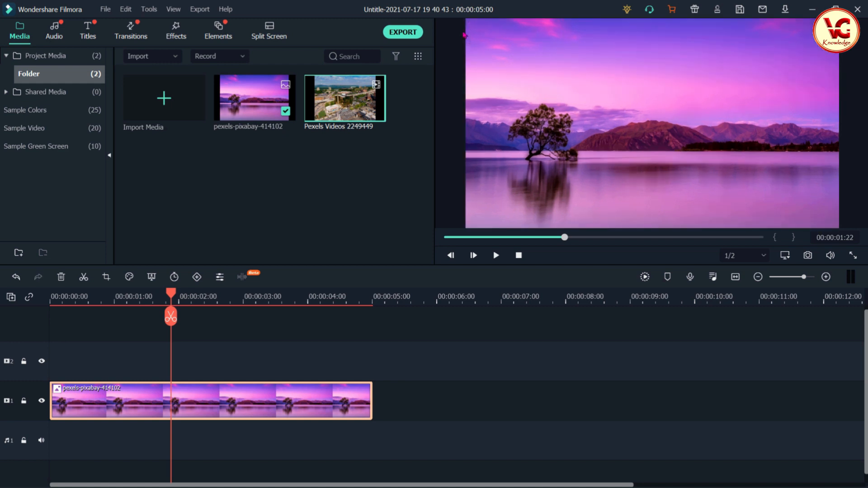
{"action": "left_click", "coordinate": [853, 255]}
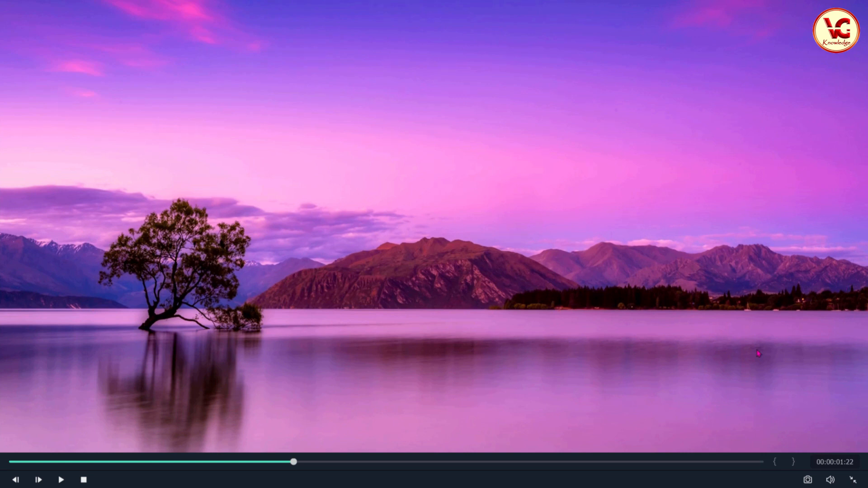
{"action": "left_click", "coordinate": [852, 481]}
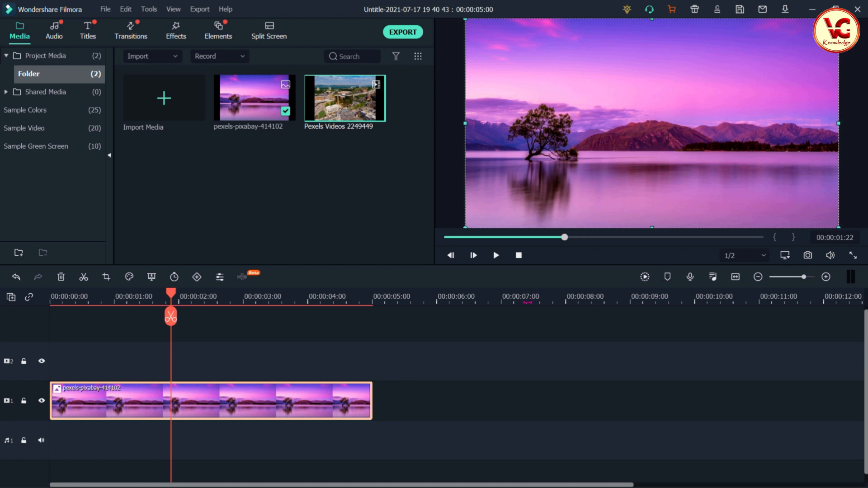
Step: Insert Pexels Videos 2249449 directly after the lake image, keeping the project settings at 1920 x 1080 25fps
{"action": "mouse_move", "coordinate": [326, 103]}
{"action": "mouse_move", "coordinate": [327, 103]}
{"action": "left_mouse_down"}
{"action": "mouse_move", "coordinate": [404, 357]}
{"action": "mouse_move", "coordinate": [409, 404]}
{"action": "mouse_move", "coordinate": [323, 103]}
{"action": "left_mouse_up"}
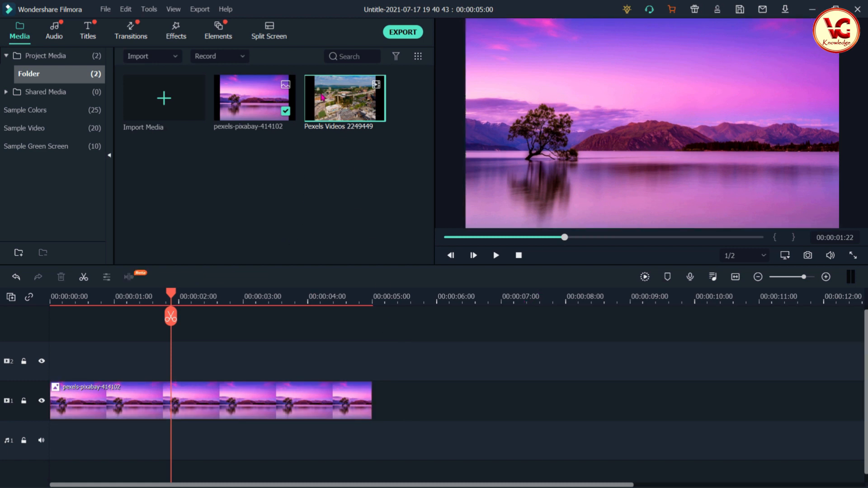
{"action": "key", "text": "End"}
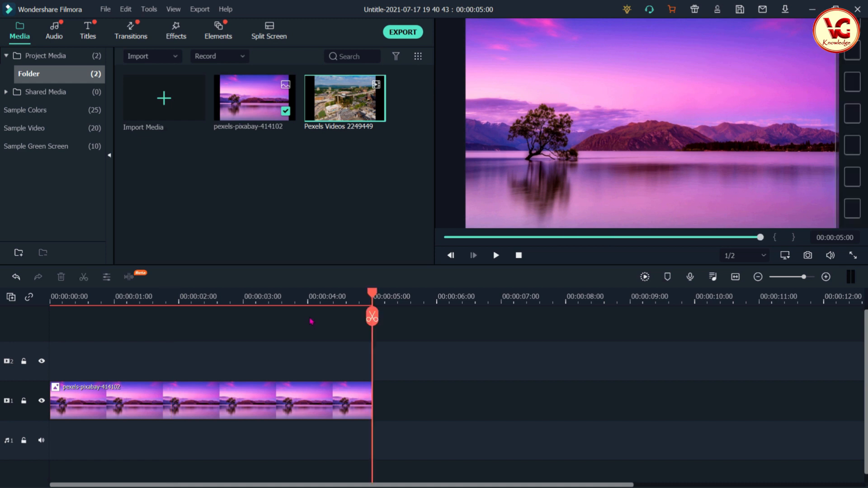
{"action": "right_click", "coordinate": [342, 103]}
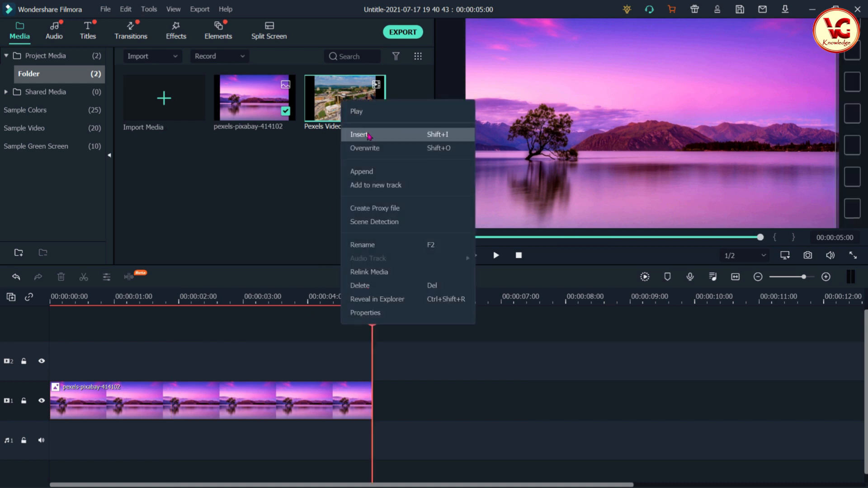
{"action": "left_click", "coordinate": [369, 135]}
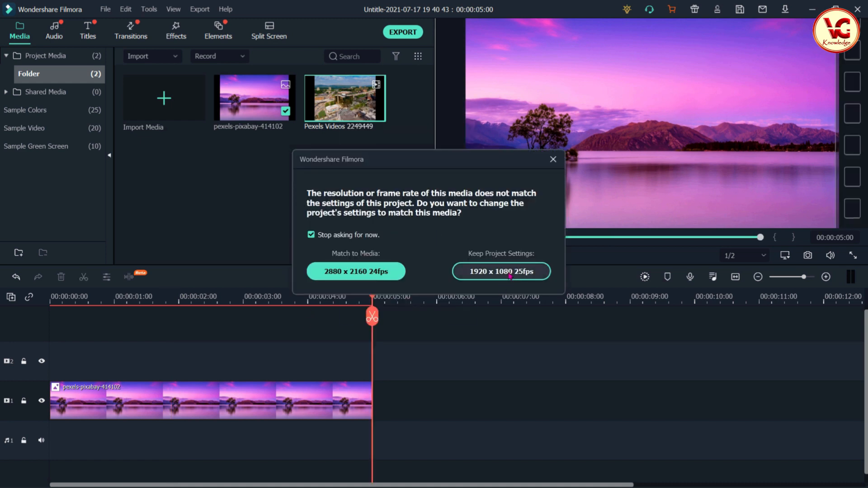
{"action": "left_click", "coordinate": [503, 272]}
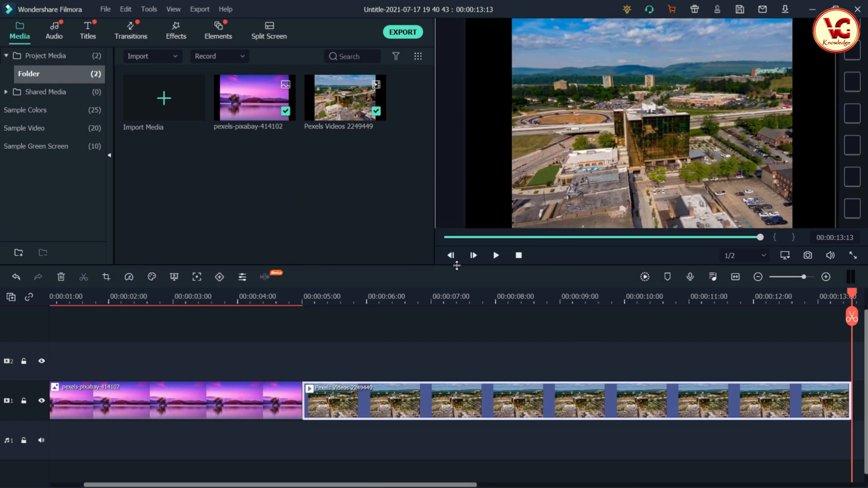
Step: Compare the edges of the city video with the cropped lake image in full screen, and play the video from 00:00:06:00
{"action": "left_click", "coordinate": [685, 356]}
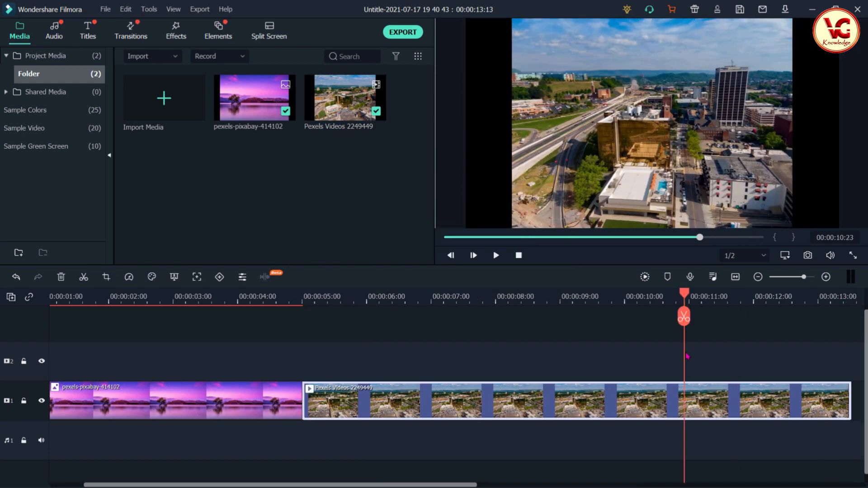
{"action": "left_click", "coordinate": [853, 255]}
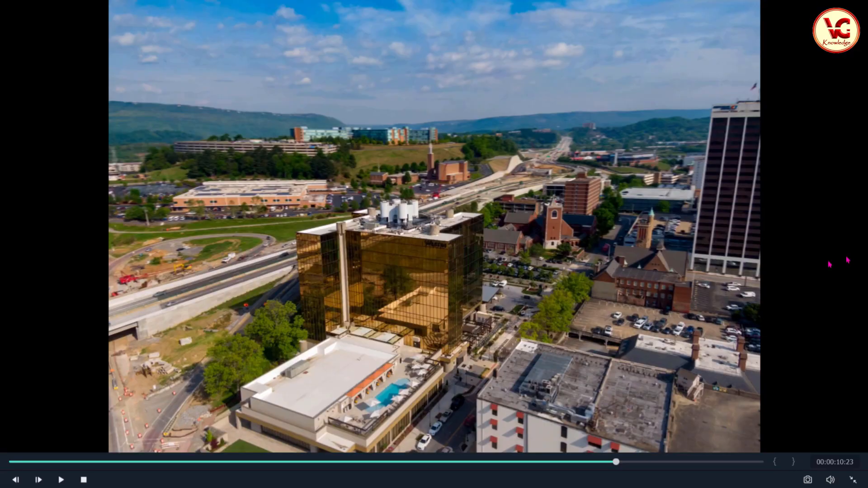
{"action": "left_click", "coordinate": [209, 462]}
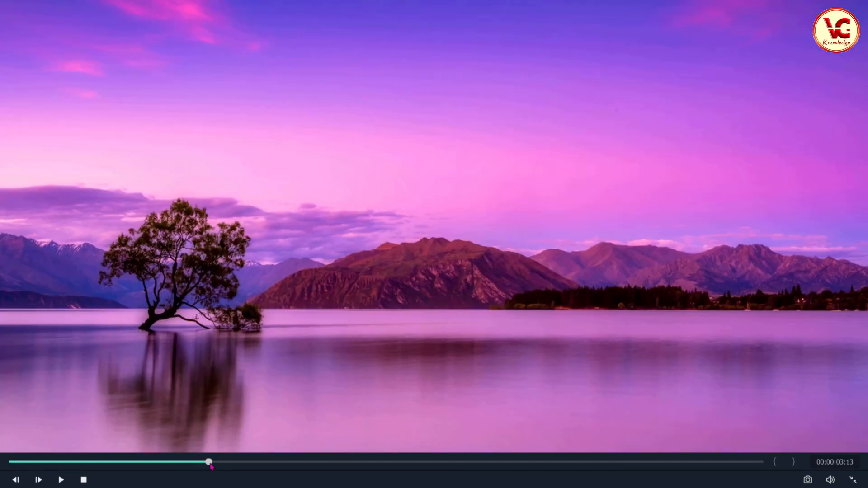
{"action": "left_click", "coordinate": [853, 480]}
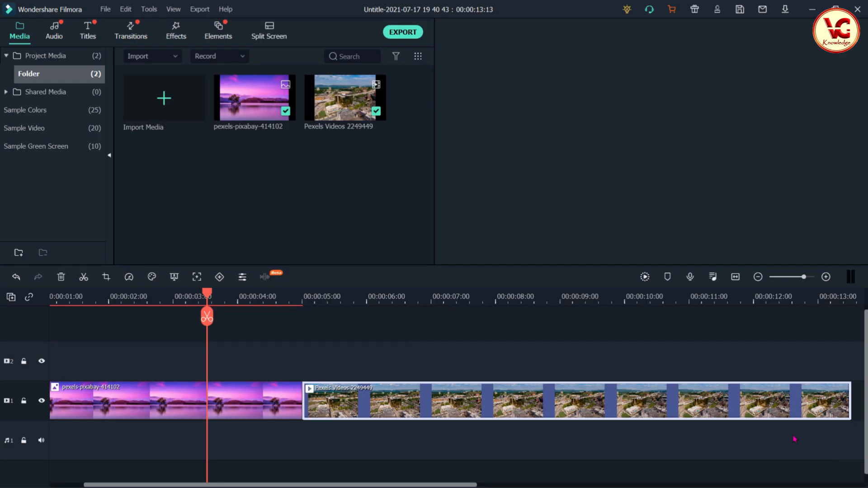
{"action": "left_click_drag", "start_coordinate": [208, 296], "coordinate": [489, 348]}
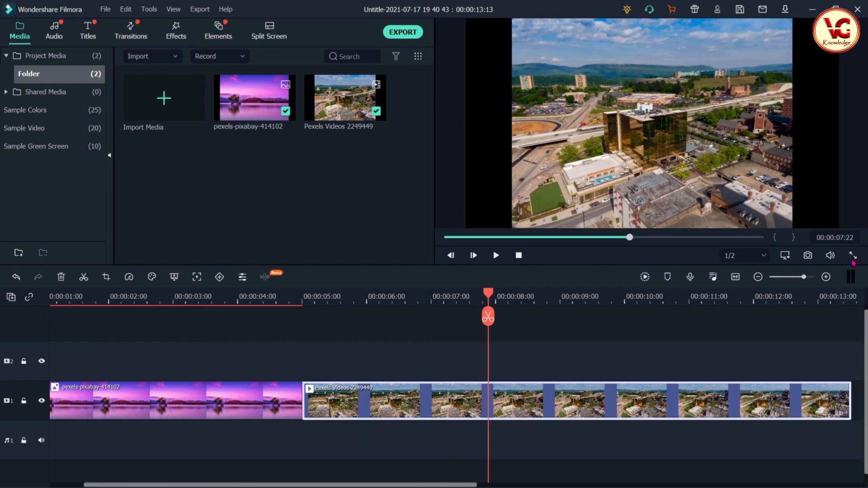
{"action": "left_click", "coordinate": [853, 255]}
{"action": "left_click", "coordinate": [189, 469]}
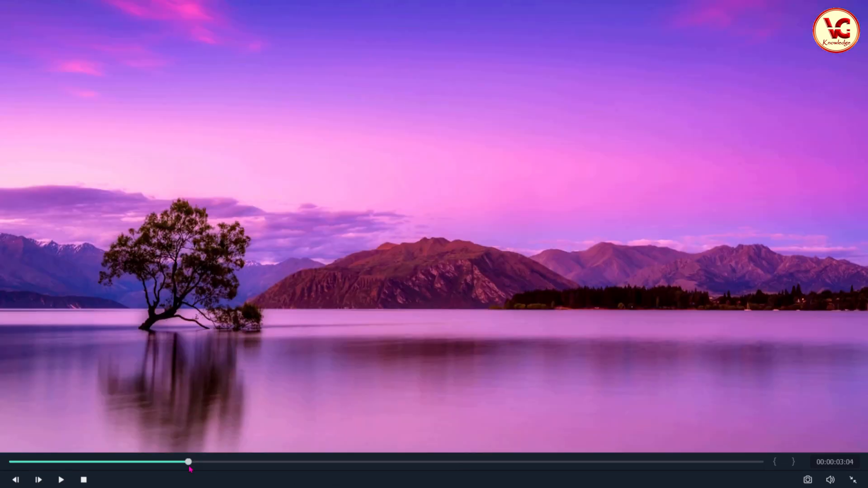
{"action": "left_click", "coordinate": [853, 480]}
{"action": "left_click_drag", "start_coordinate": [186, 300], "coordinate": [369, 316]}
{"action": "left_click", "coordinate": [852, 258]}
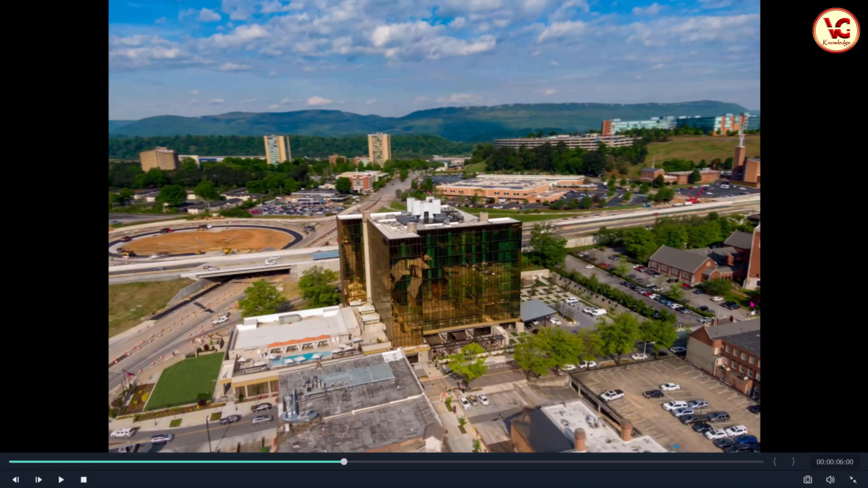
{"action": "key", "text": "space"}
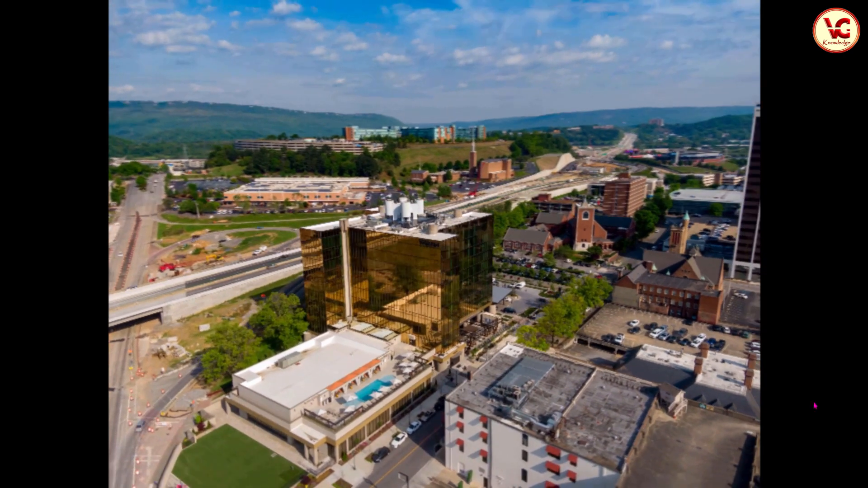
{"action": "left_click", "coordinate": [854, 481]}
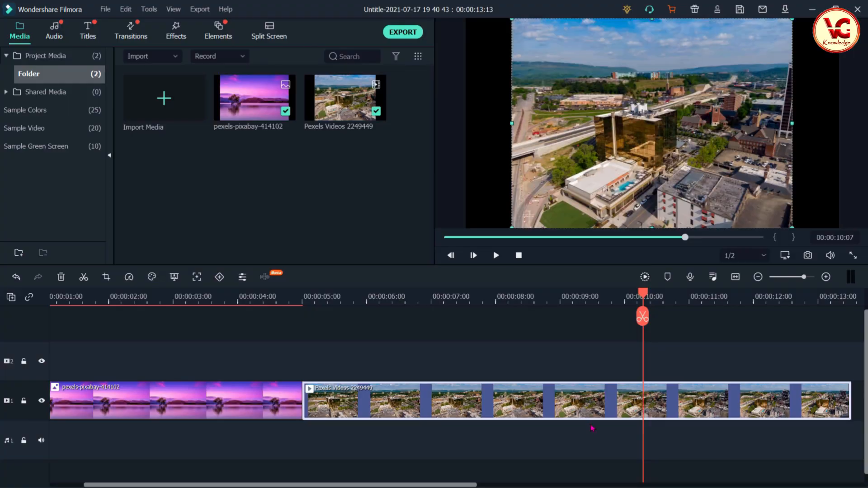
Step: Apply Crop to Fit to the city video and view it in full screen
{"action": "right_click", "coordinate": [586, 397]}
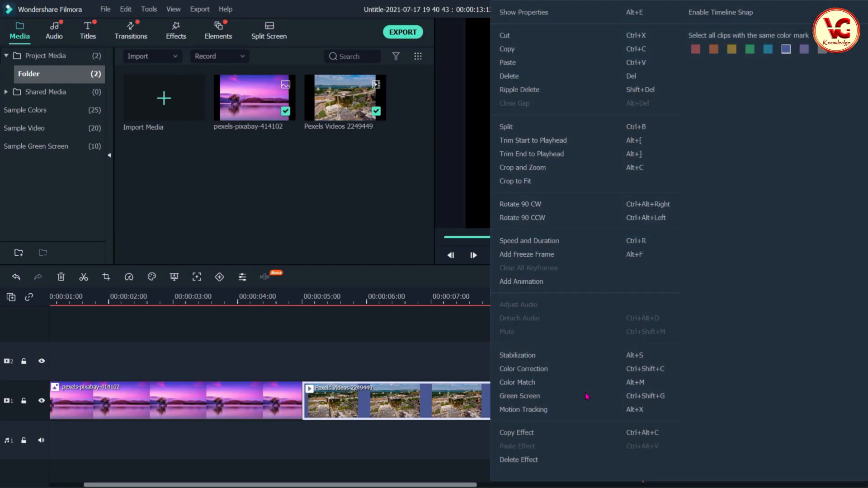
{"action": "left_click", "coordinate": [540, 185]}
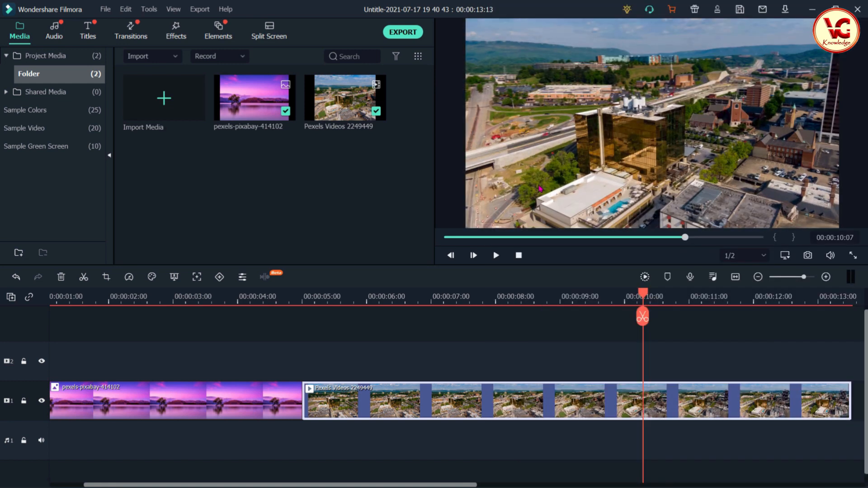
{"action": "left_click", "coordinate": [853, 256]}
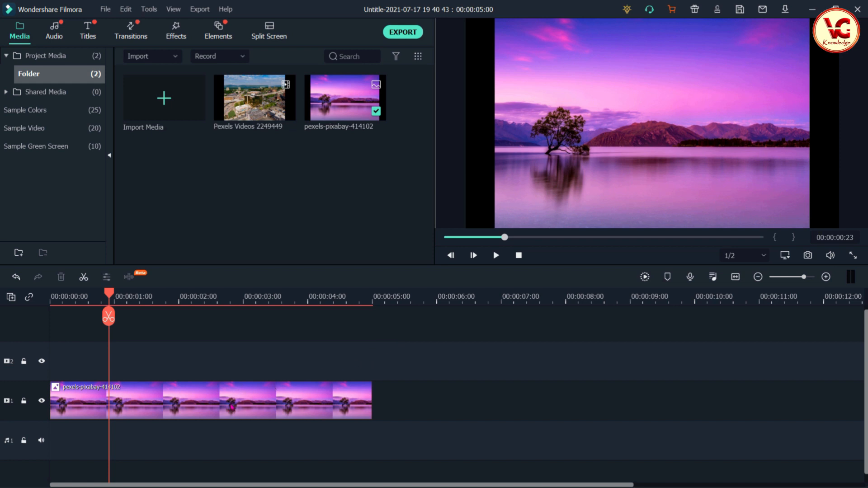
Step: Add Element Motion Shape 5 from the Shapes elements to video track 2 above the lake image, starting before the one-second mark, and preview it
{"action": "left_click_drag", "start_coordinate": [113, 299], "coordinate": [194, 390]}
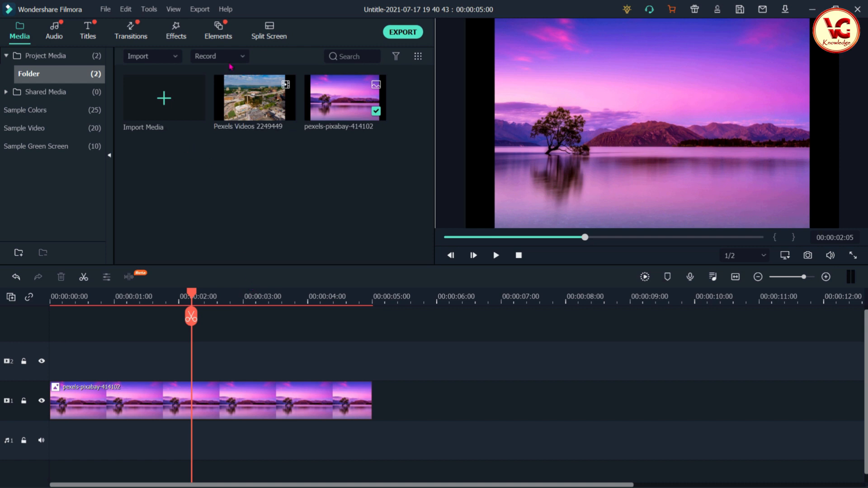
{"action": "left_click", "coordinate": [222, 37]}
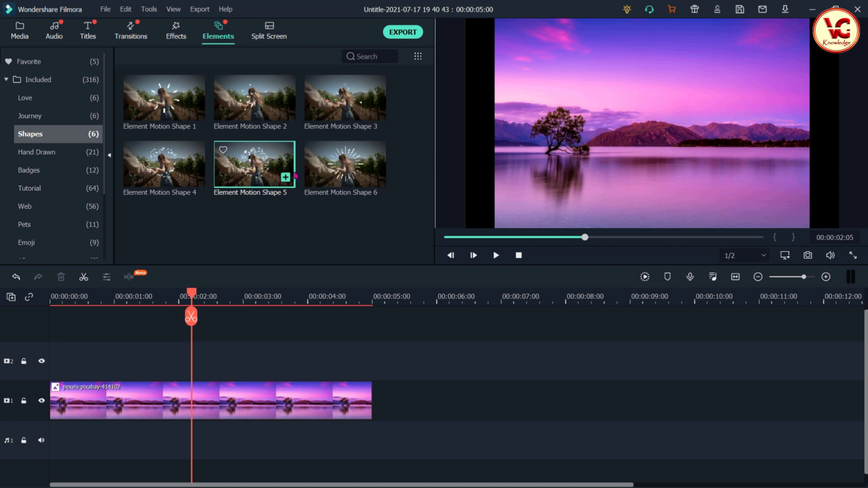
{"action": "left_click_drag", "start_coordinate": [256, 163], "coordinate": [90, 360]}
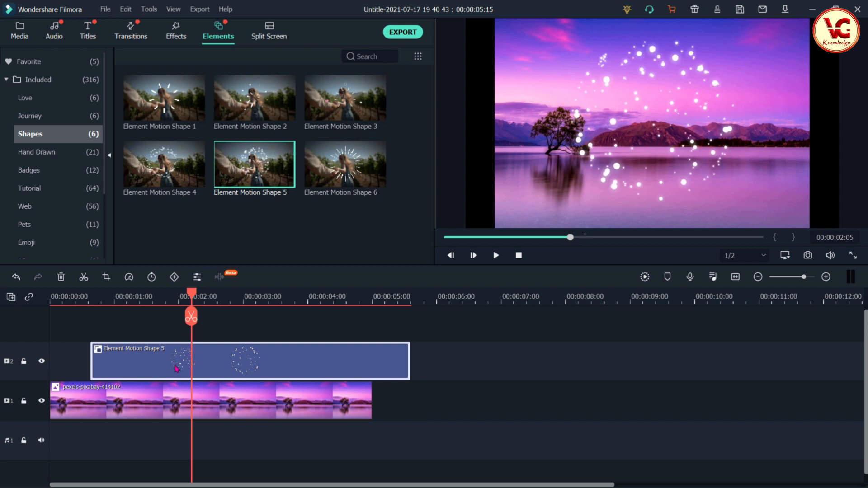
{"action": "left_click_drag", "start_coordinate": [192, 295], "coordinate": [240, 324]}
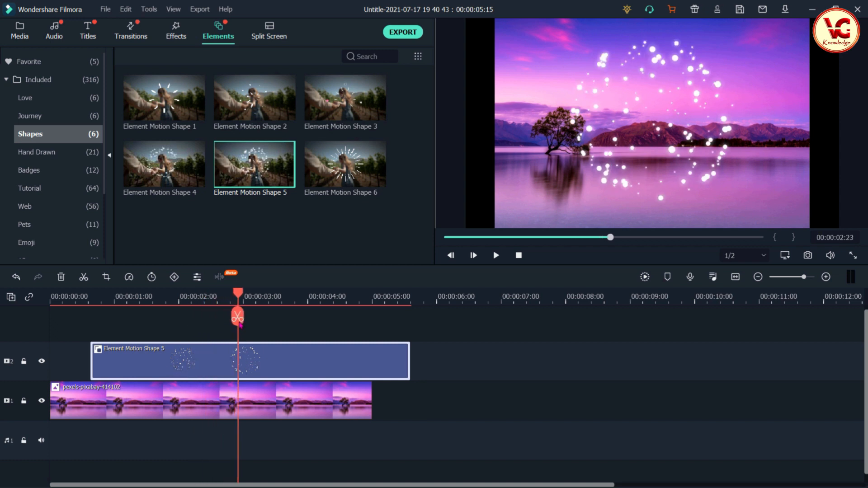
Step: With the playhead at 00:00:01:24, scale down the sparkle element in the preview and place it in the sky above the central mountain
{"action": "left_click", "coordinate": [590, 114]}
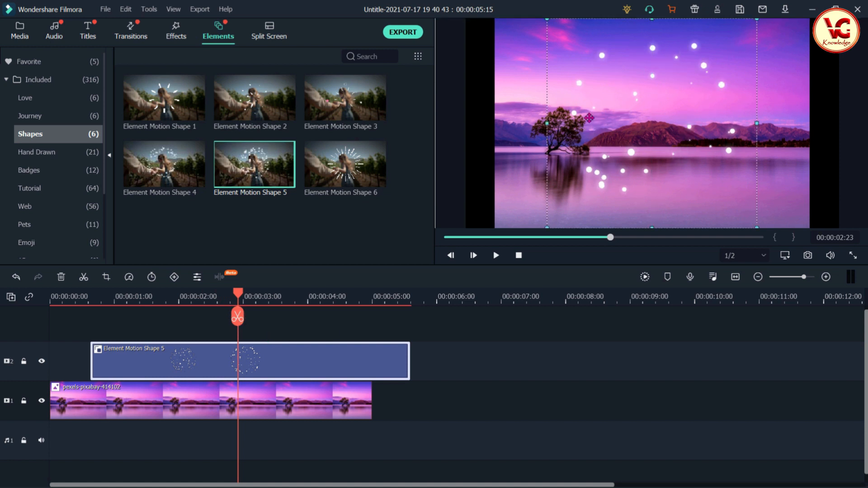
{"action": "left_click_drag", "start_coordinate": [239, 297], "coordinate": [177, 311]}
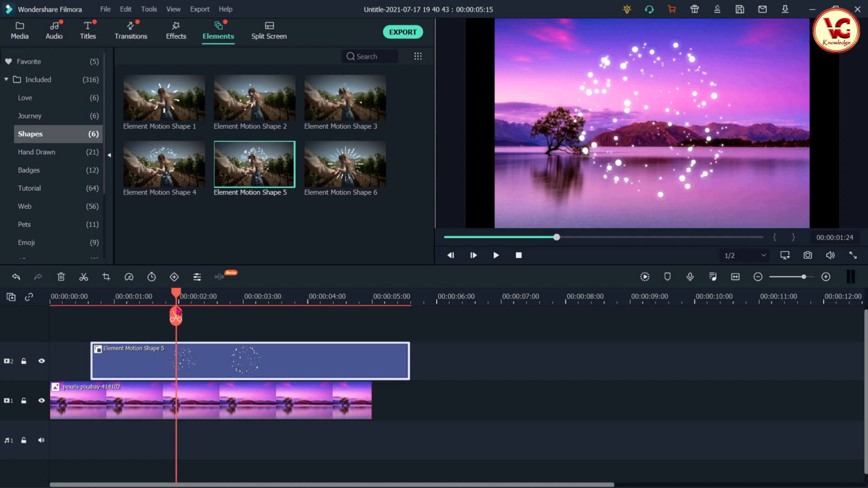
{"action": "left_click", "coordinate": [591, 127]}
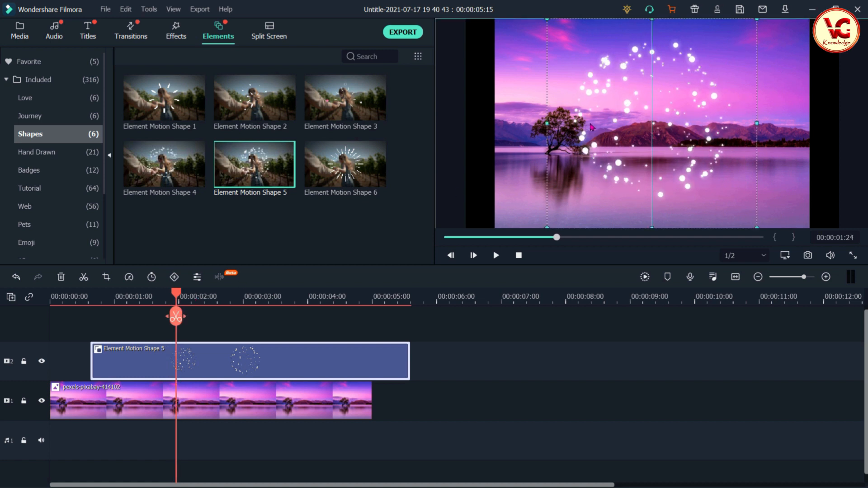
{"action": "left_click_drag", "start_coordinate": [548, 21], "coordinate": [640, 111]}
{"action": "left_click_drag", "start_coordinate": [642, 147], "coordinate": [576, 80]}
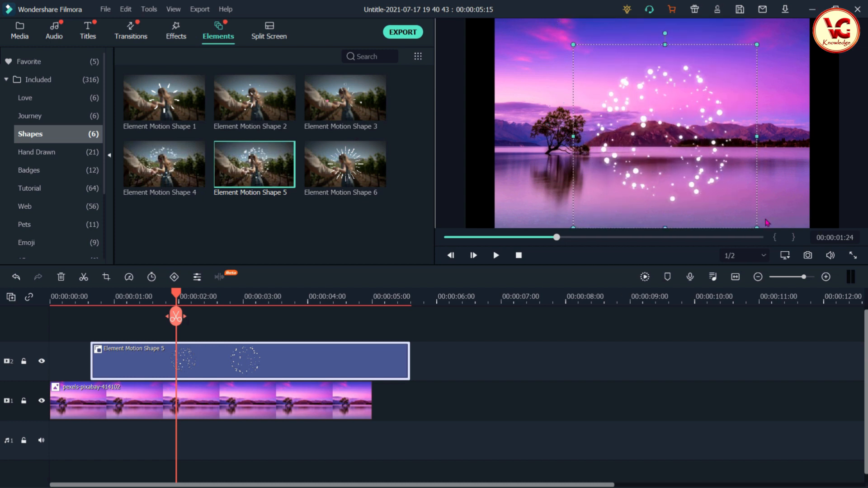
{"action": "left_click_drag", "start_coordinate": [757, 228], "coordinate": [689, 61]}
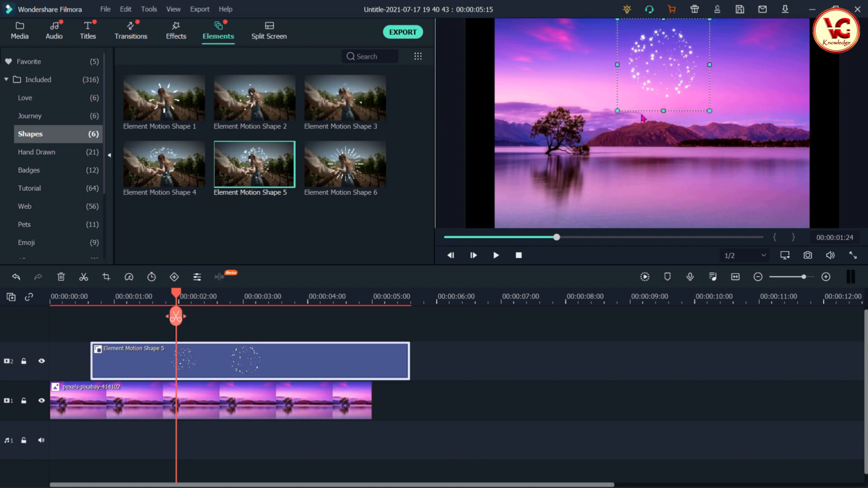
{"action": "left_click_drag", "start_coordinate": [618, 111], "coordinate": [591, 137]}
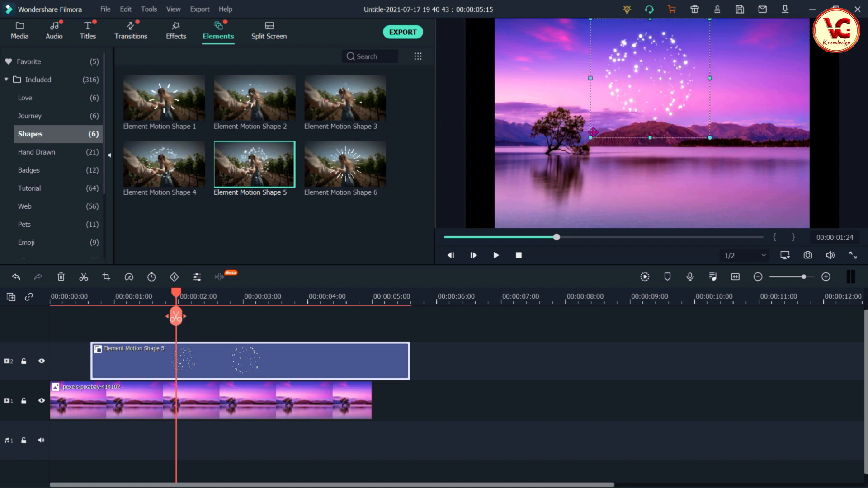
Step: Capture a snapshot of the preview frame at 00:00:01:24 and open the captured image from the project media
{"action": "left_click", "coordinate": [808, 256]}
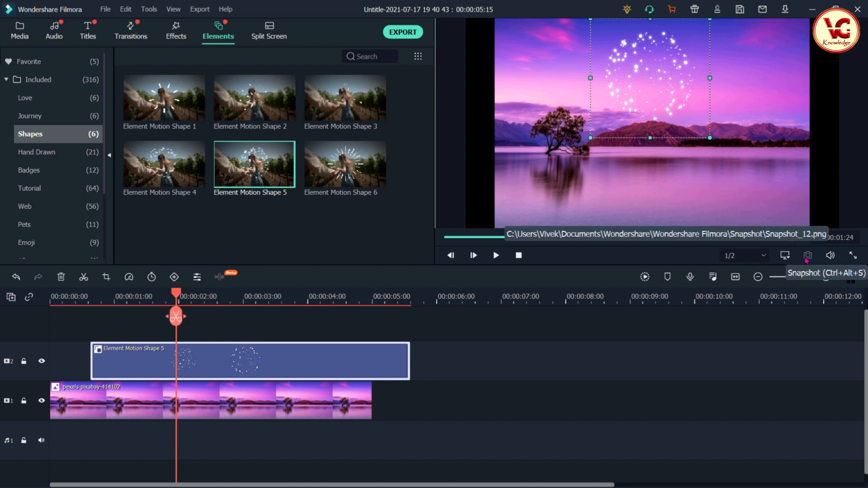
{"action": "left_click", "coordinate": [19, 31]}
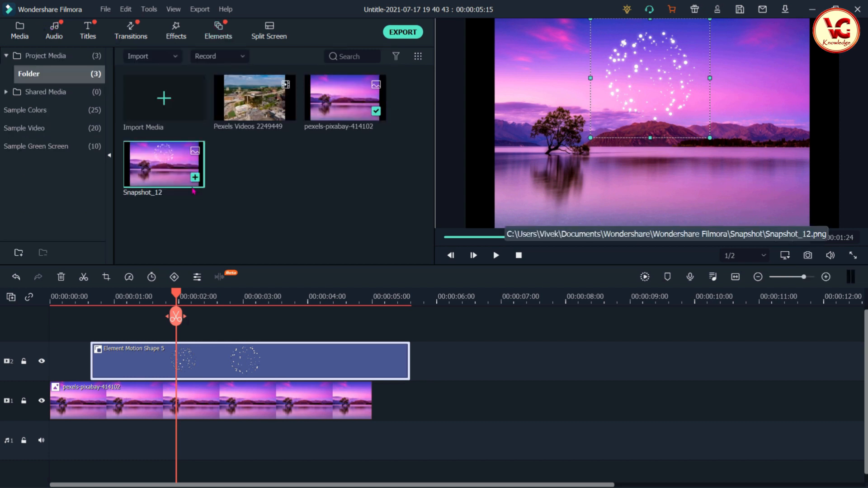
{"action": "double_click", "coordinate": [180, 174]}
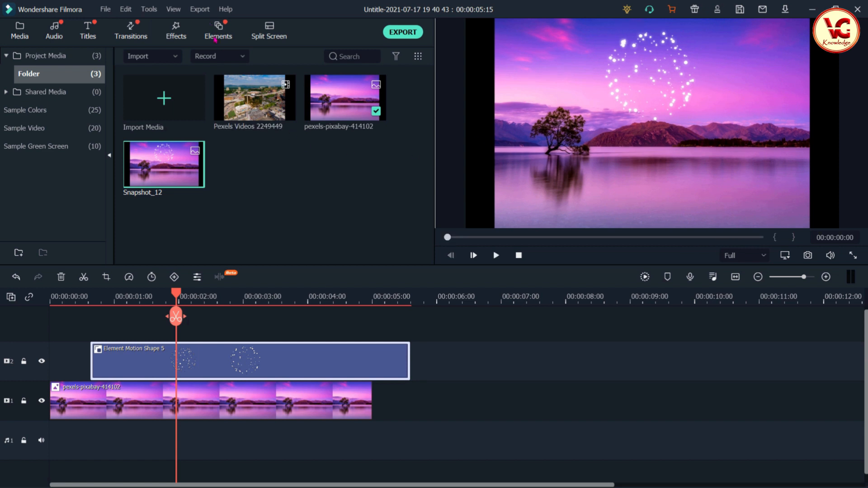
Step: Show the Hand Drawn elements and delete the Element Motion Shape 5 clip from video track 2
{"action": "left_click", "coordinate": [216, 36]}
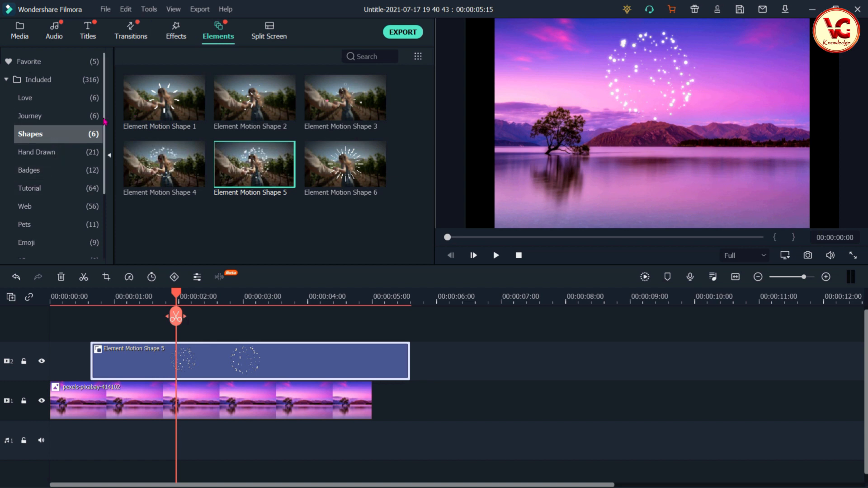
{"action": "left_click", "coordinate": [61, 153]}
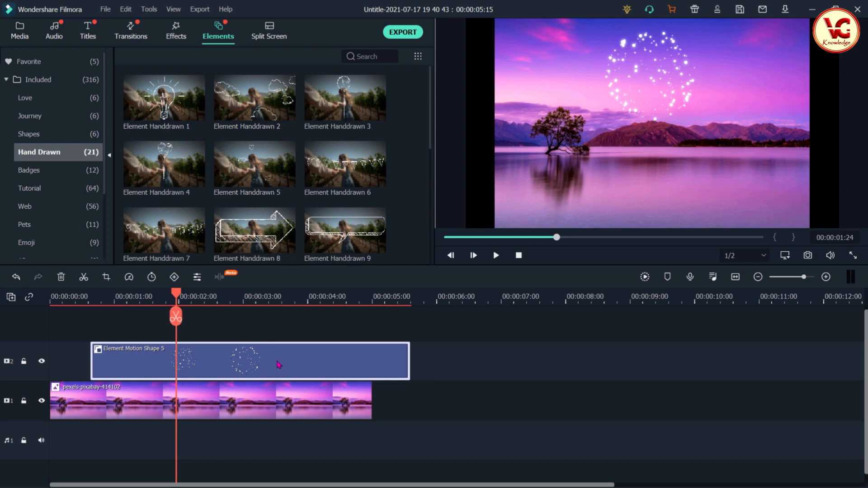
{"action": "key", "text": "Delete"}
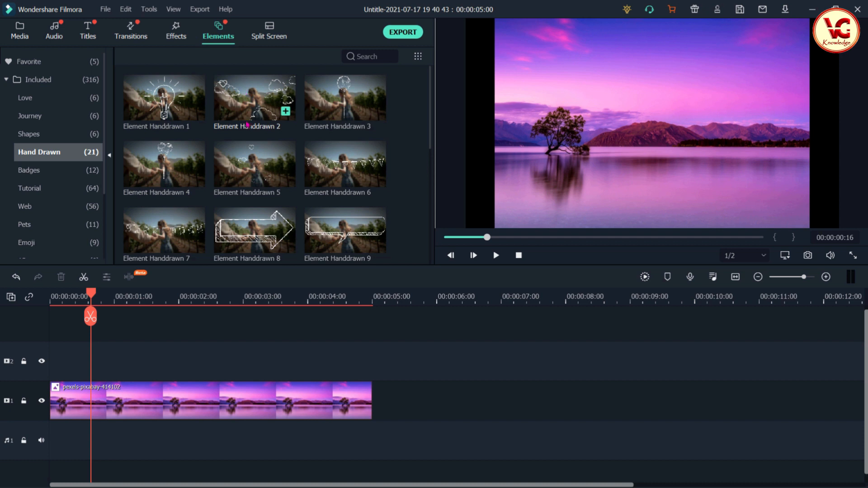
Step: Add Element Handdrawn 20 to video track 2, aligned with the start of the lake image, and preview the rotating globe
{"action": "scroll", "coordinate": [258, 190], "scroll_direction": "down", "scroll_amount": 5}
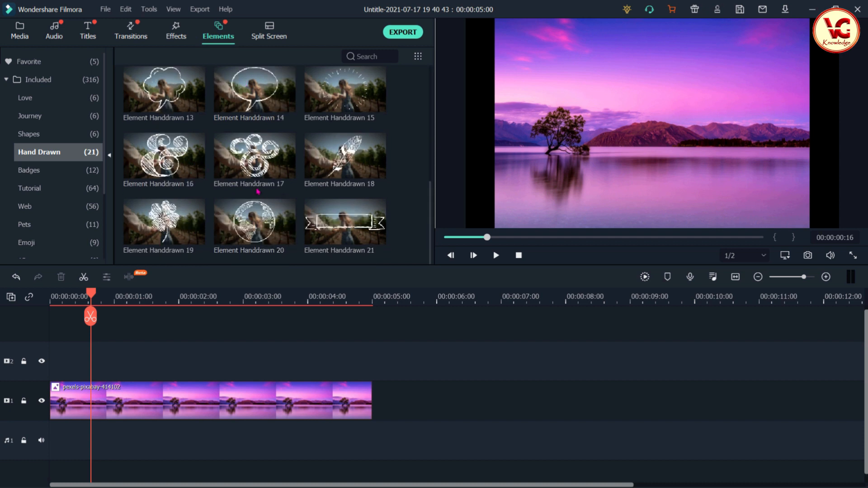
{"action": "left_click_drag", "start_coordinate": [260, 219], "coordinate": [111, 377]}
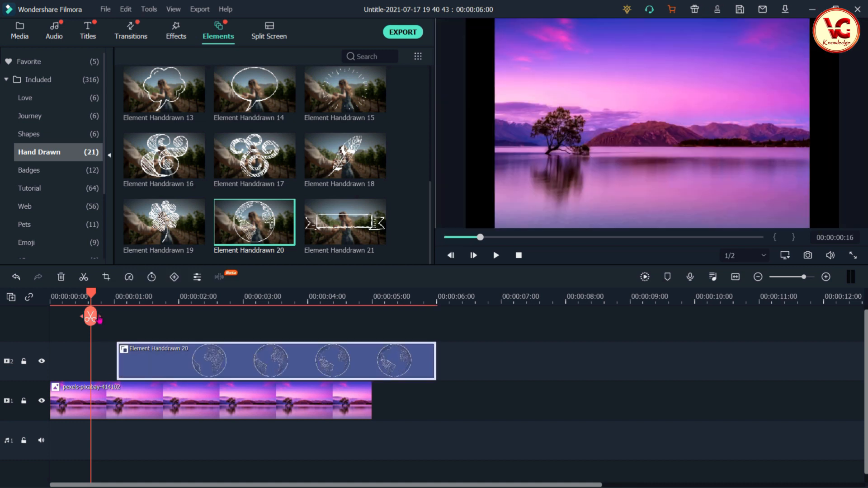
{"action": "left_click_drag", "start_coordinate": [158, 362], "coordinate": [90, 362]}
{"action": "mouse_move", "coordinate": [90, 293]}
{"action": "left_mouse_down"}
{"action": "mouse_move", "coordinate": [58, 294]}
{"action": "mouse_move", "coordinate": [91, 293]}
{"action": "mouse_move", "coordinate": [115, 310]}
{"action": "left_mouse_up"}
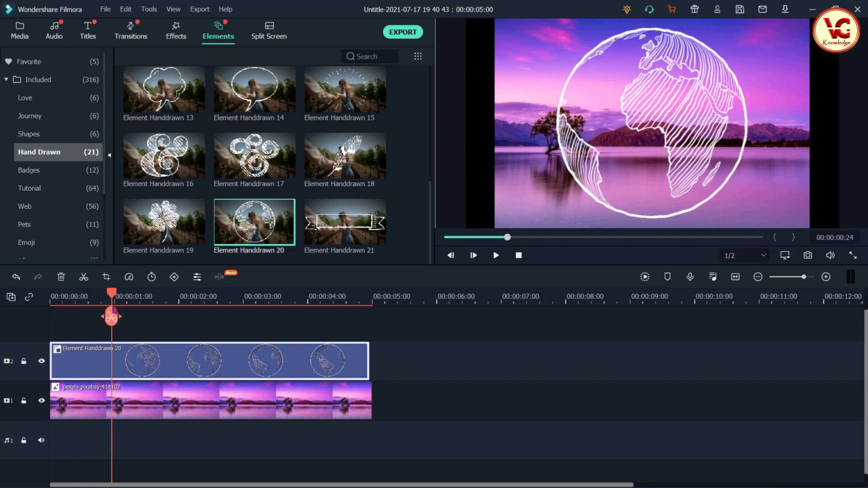
{"action": "key", "text": "space"}
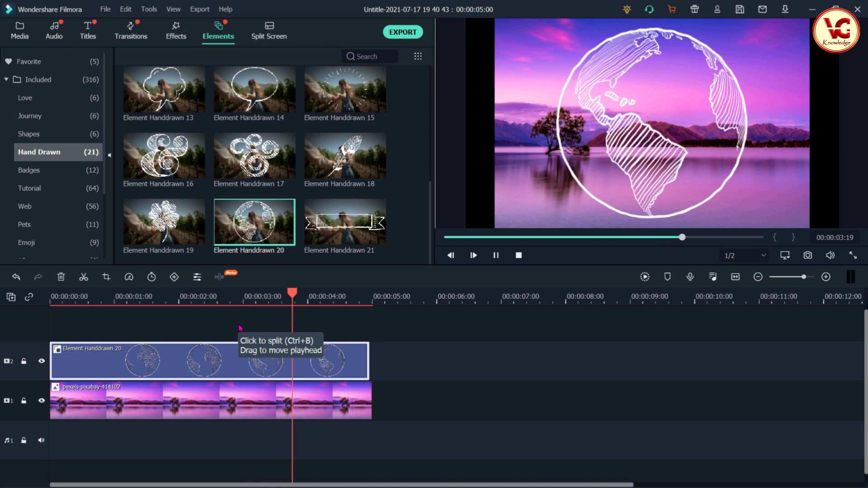
{"action": "key", "text": "space"}
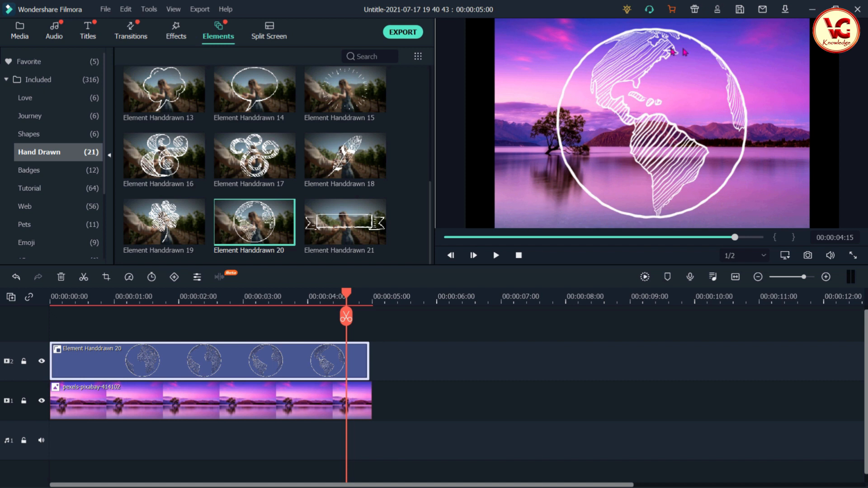
Step: Scale down the globe element in the preview and place it in the sky above the mountains
{"action": "left_click", "coordinate": [646, 104]}
{"action": "left_click_drag", "start_coordinate": [757, 21], "coordinate": [653, 123]}
{"action": "left_click_drag", "start_coordinate": [614, 181], "coordinate": [702, 85]}
{"action": "left_click_drag", "start_coordinate": [742, 28], "coordinate": [722, 50]}
{"action": "left_click_drag", "start_coordinate": [680, 99], "coordinate": [696, 81]}
Step: Play the lake image with the globe overlay in full screen from 00:00:00:00
{"action": "left_click", "coordinate": [854, 256]}
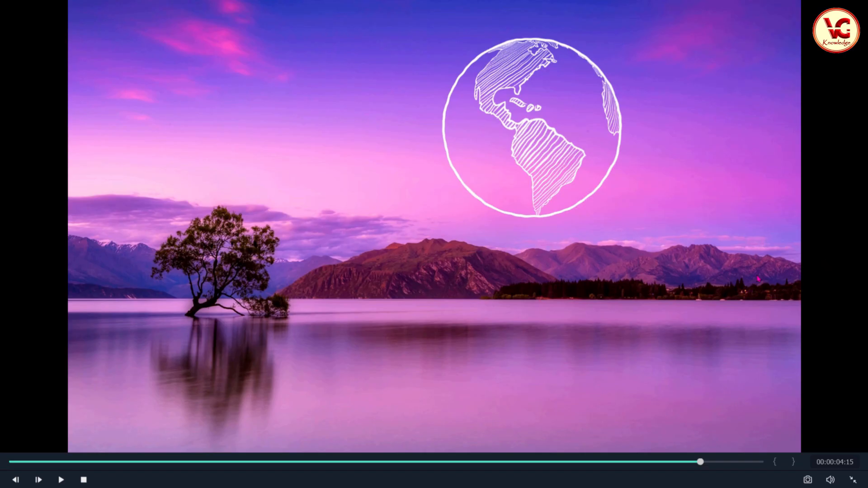
{"action": "left_click", "coordinate": [78, 462]}
{"action": "left_click_drag", "start_coordinate": [83, 462], "coordinate": [11, 462]}
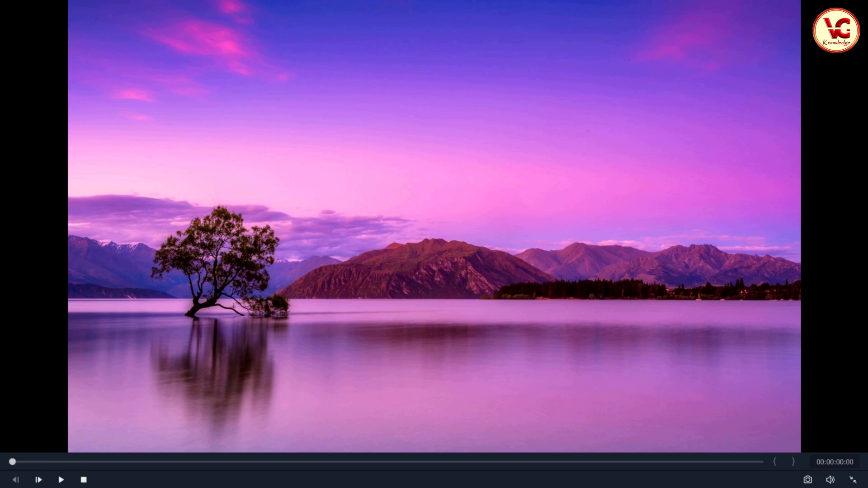
{"action": "left_click", "coordinate": [62, 481]}
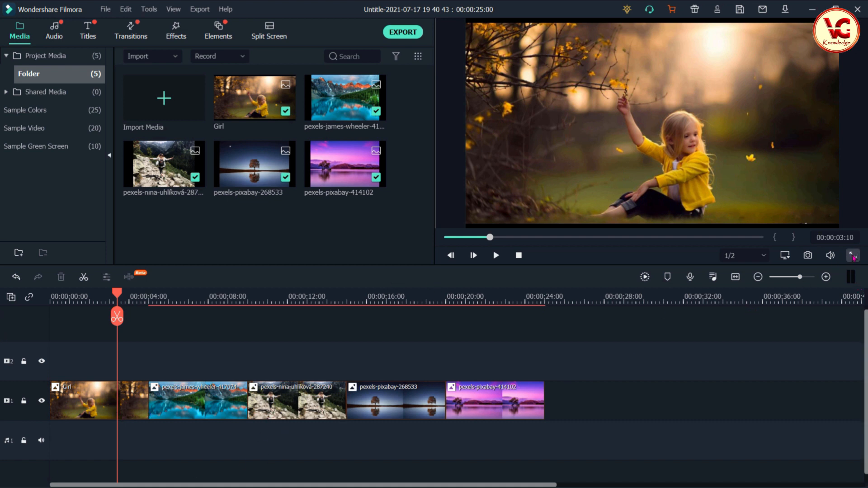
Step: Play the five-image timeline from the start in full screen, return to the editor and move the playhead to 00:00:01:12
{"action": "left_click", "coordinate": [853, 256]}
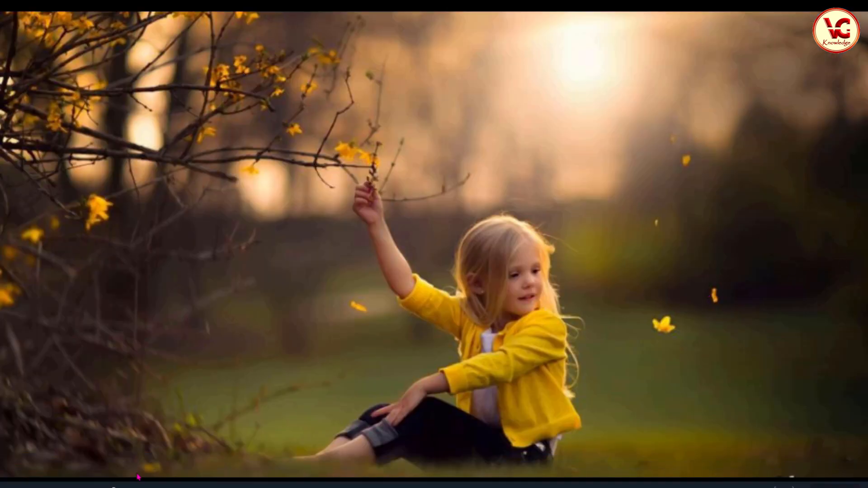
{"action": "left_click", "coordinate": [11, 463]}
{"action": "left_click", "coordinate": [61, 480]}
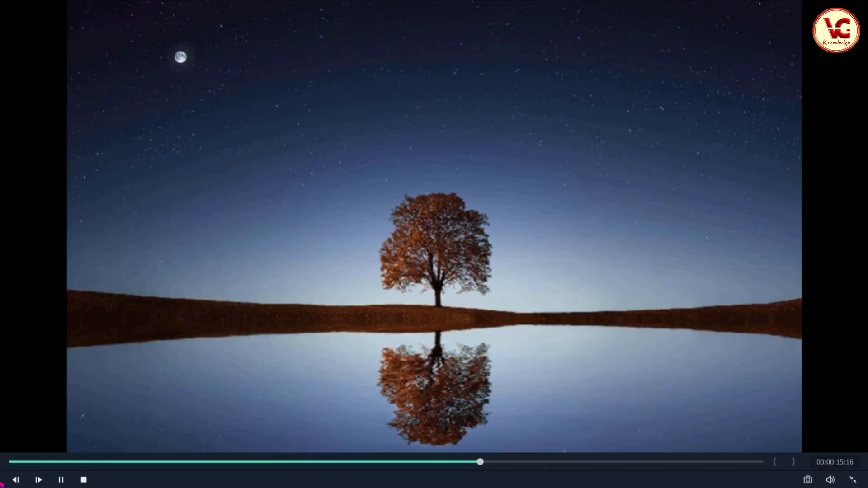
{"action": "left_click", "coordinate": [853, 481]}
{"action": "left_click", "coordinate": [476, 290]}
{"action": "left_click_drag", "start_coordinate": [476, 291], "coordinate": [81, 410]}
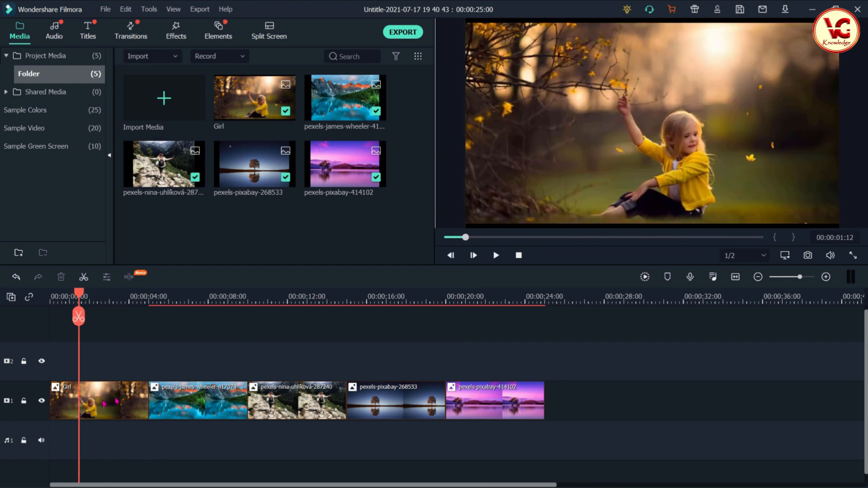
Step: Look through the complete list of included transitions
{"action": "left_click", "coordinate": [133, 33]}
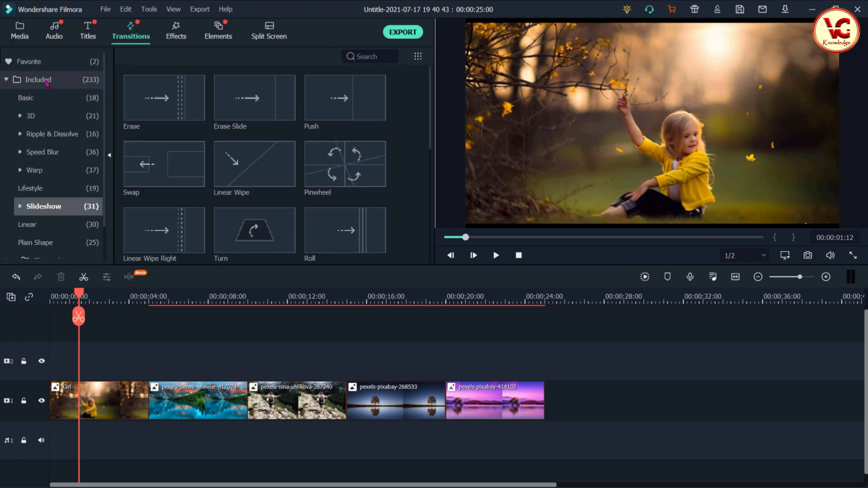
{"action": "left_click", "coordinate": [7, 81]}
{"action": "left_click", "coordinate": [7, 81]}
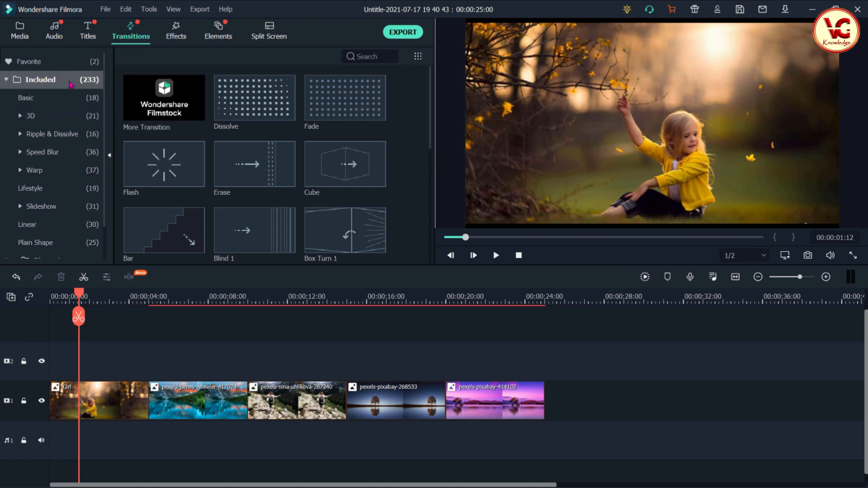
{"action": "scroll", "coordinate": [285, 152], "scroll_direction": "down", "scroll_amount": 5}
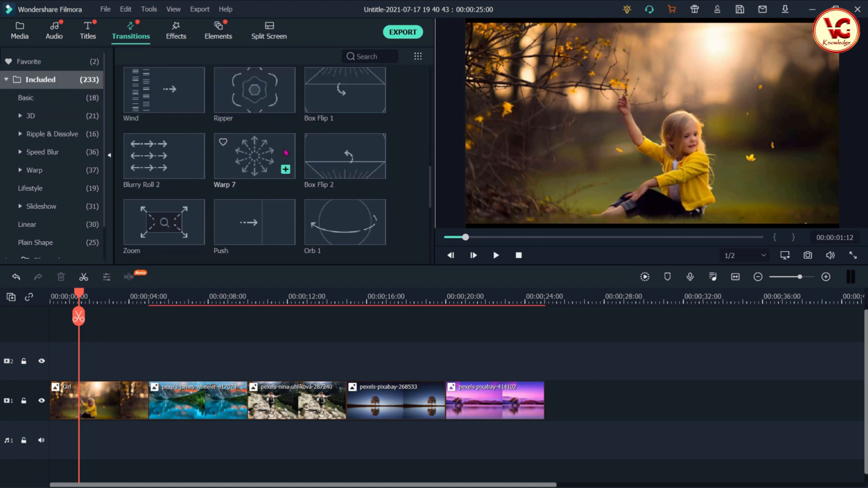
{"action": "scroll", "coordinate": [285, 152], "scroll_direction": "down", "scroll_amount": 10}
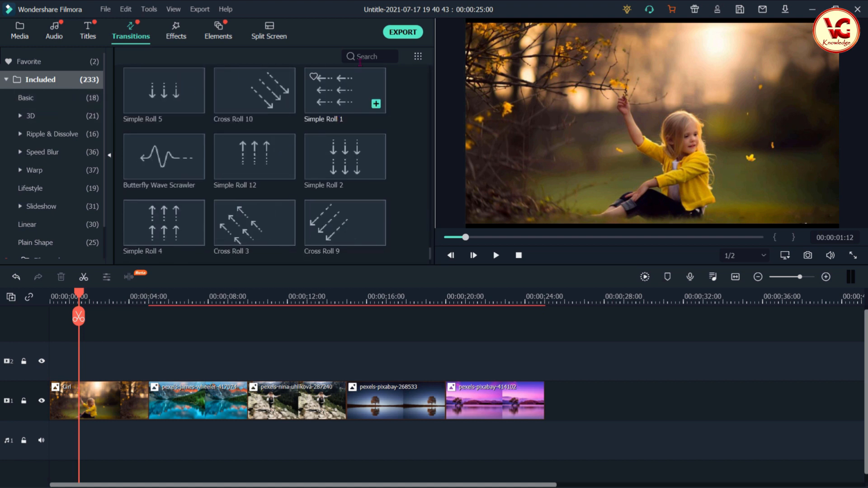
{"action": "left_click", "coordinate": [362, 56]}
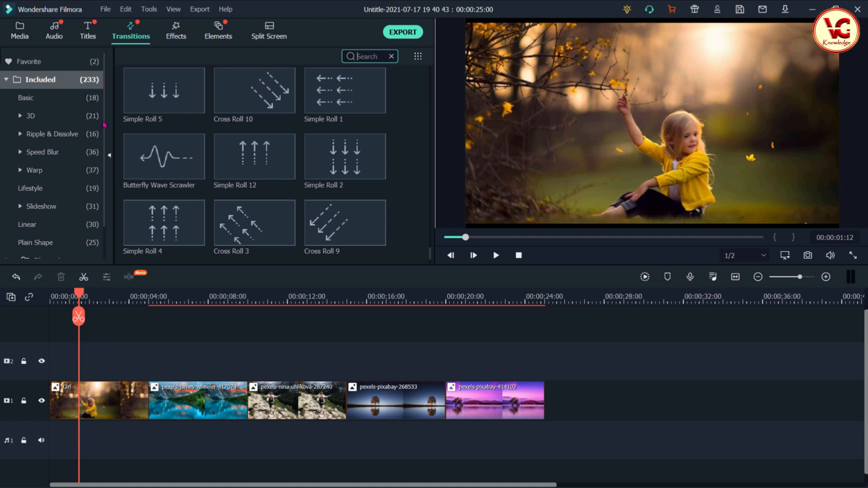
Step: Add the Dissolve transition from the Basic category to the start of the Girl clip and preview it
{"action": "left_click", "coordinate": [39, 99]}
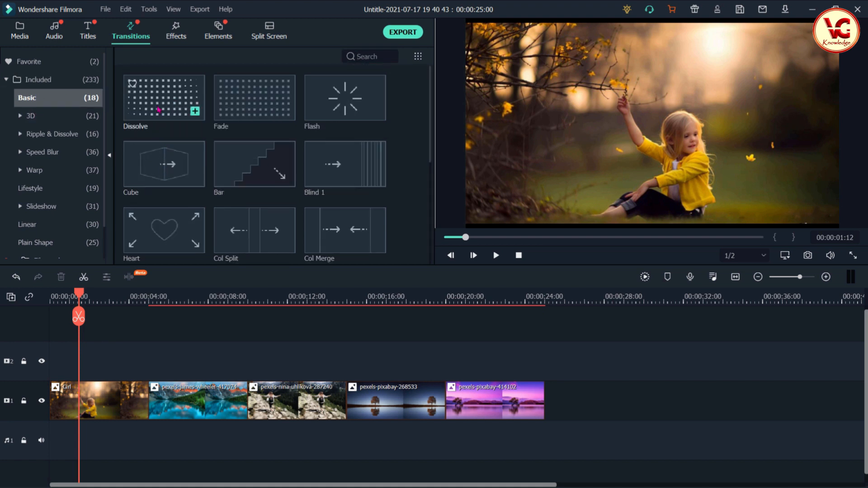
{"action": "left_click_drag", "start_coordinate": [165, 101], "coordinate": [70, 406]}
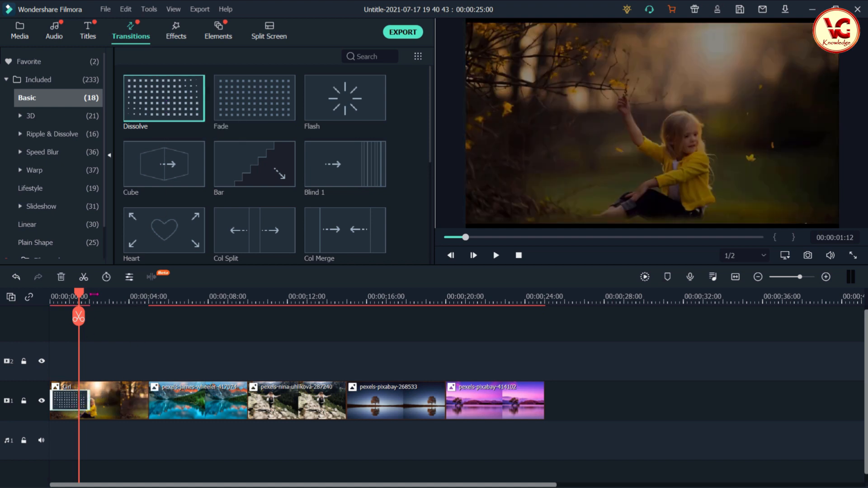
{"action": "left_click_drag", "start_coordinate": [83, 298], "coordinate": [52, 297]}
{"action": "key", "text": "space"}
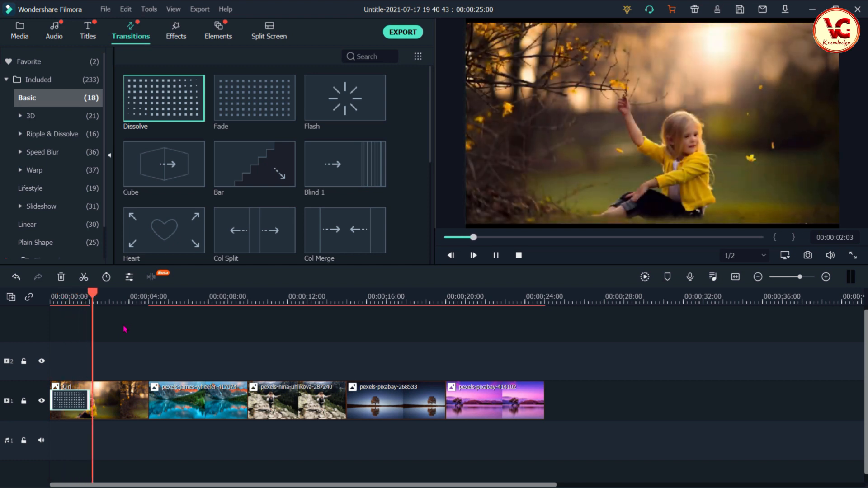
{"action": "key", "text": "space"}
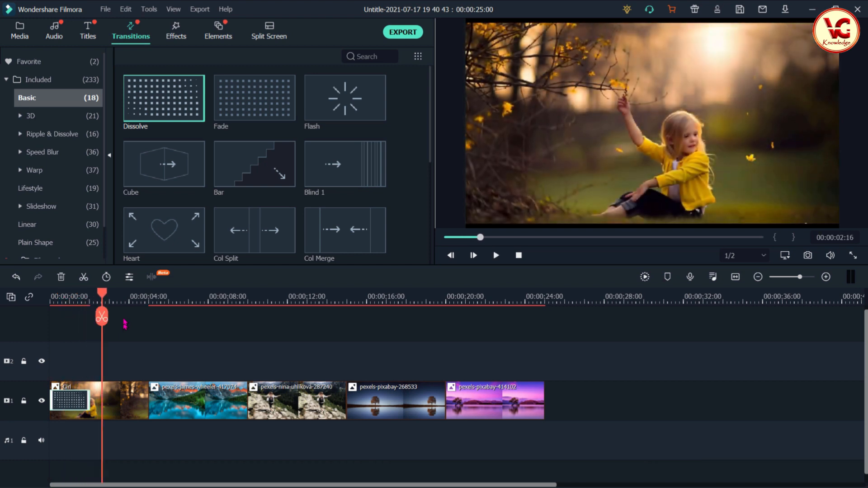
Step: Add the 3D transition Box Turn 1 to the start of the turquoise mountain lake clip and preview it
{"action": "left_click", "coordinate": [31, 117]}
{"action": "mouse_move", "coordinate": [158, 104]}
{"action": "left_mouse_down"}
{"action": "mouse_move", "coordinate": [175, 320]}
{"action": "mouse_move", "coordinate": [157, 391]}
{"action": "left_mouse_up"}
{"action": "left_click_drag", "start_coordinate": [104, 292], "coordinate": [154, 294]}
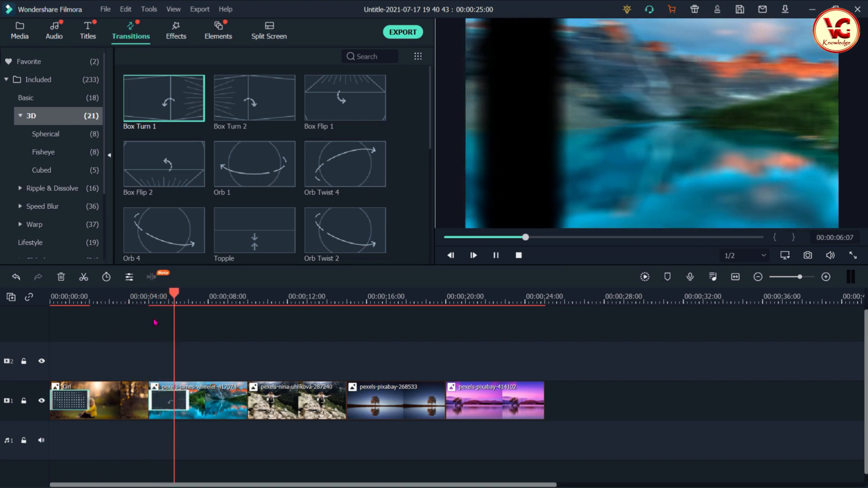
{"action": "key", "text": "space"}
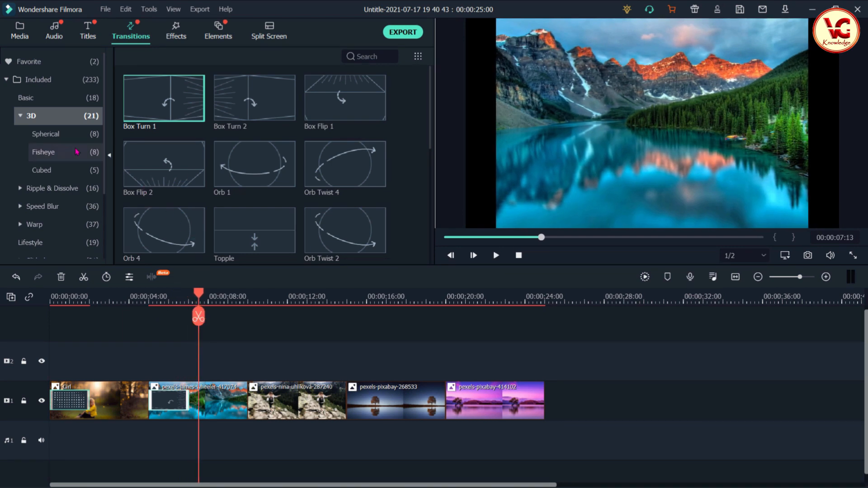
Step: Add the Mosaic Replica transition from Ripple & Dissolve to the start of the hiker clip and preview it
{"action": "left_click", "coordinate": [21, 117]}
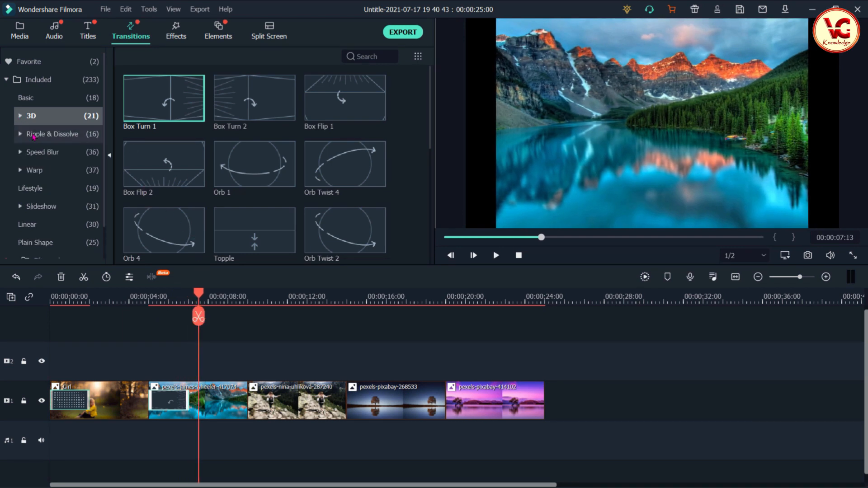
{"action": "left_click", "coordinate": [34, 137]}
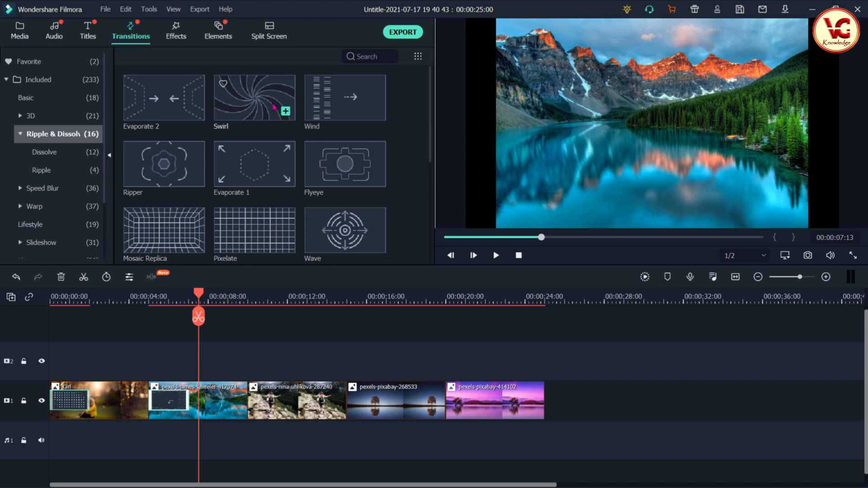
{"action": "left_click_drag", "start_coordinate": [169, 239], "coordinate": [258, 407]}
{"action": "left_click_drag", "start_coordinate": [199, 316], "coordinate": [255, 351]}
{"action": "key", "text": "space"}
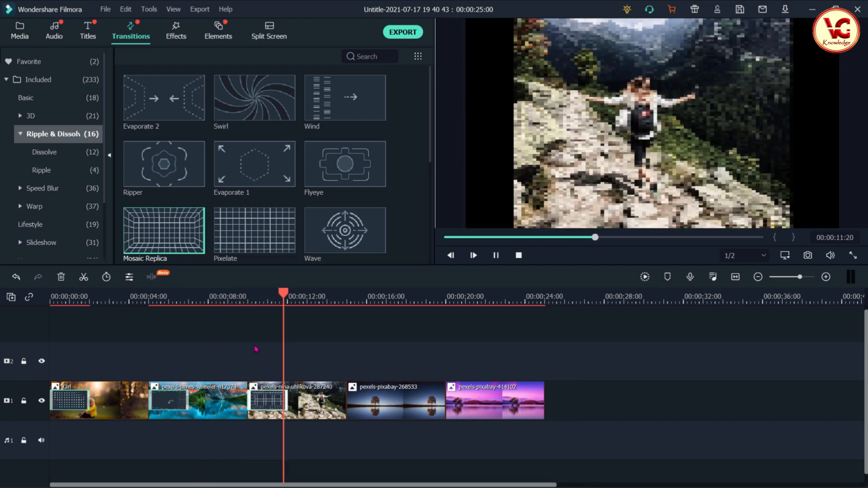
{"action": "key", "text": "space"}
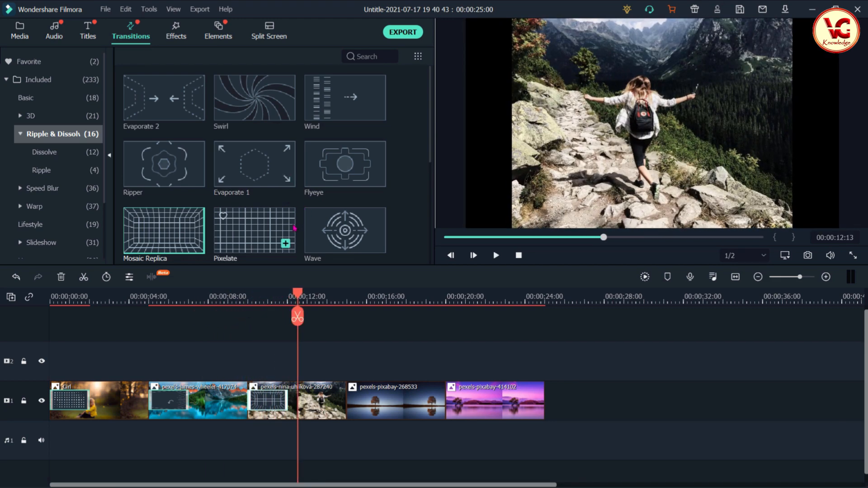
Step: Replace the transition at the start of the hiker clip with Flyeye and play it from 00:00:10:03
{"action": "left_click_drag", "start_coordinate": [342, 172], "coordinate": [270, 400]}
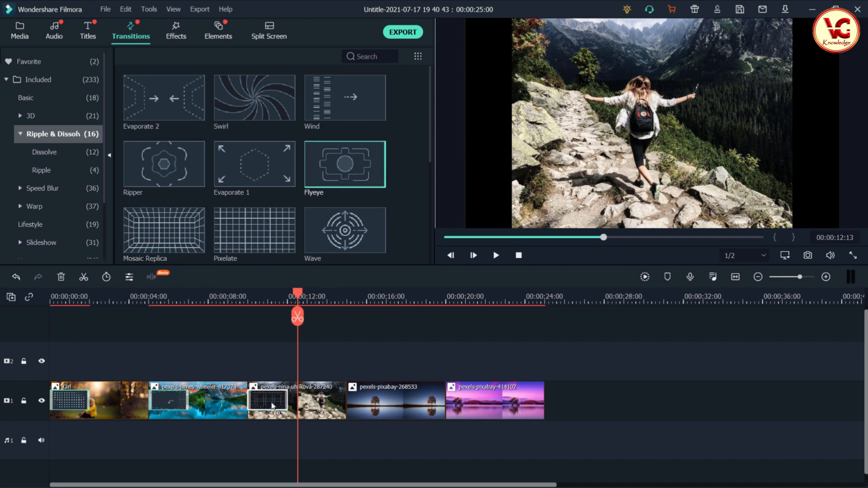
{"action": "left_click_drag", "start_coordinate": [300, 296], "coordinate": [248, 297]}
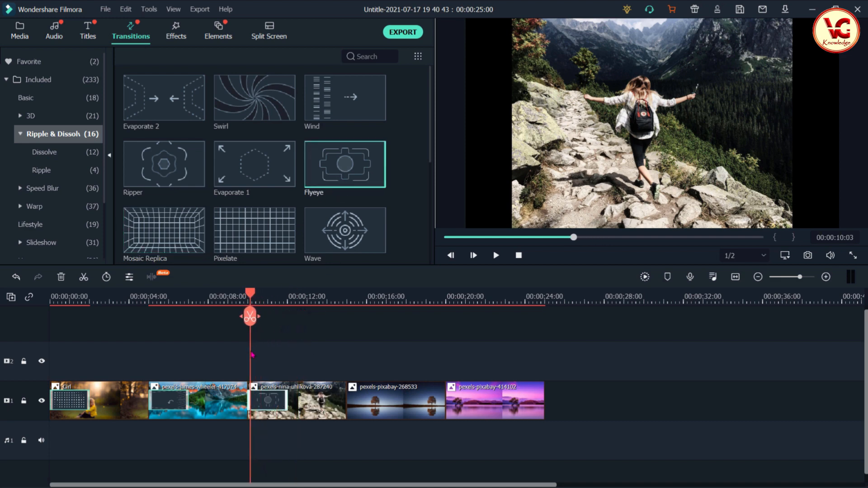
{"action": "key", "text": "space"}
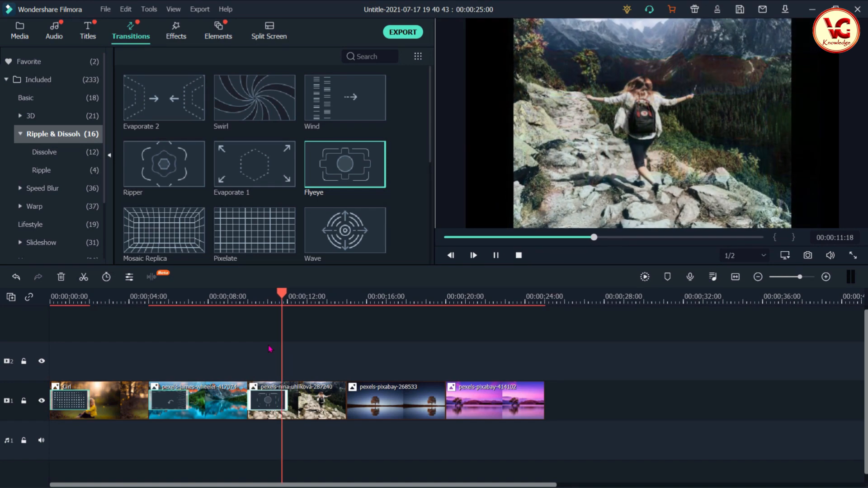
Step: Stop playback and add the Linear 10 transition to the start of the lone-tree night clip on track 1
{"action": "key", "text": "space"}
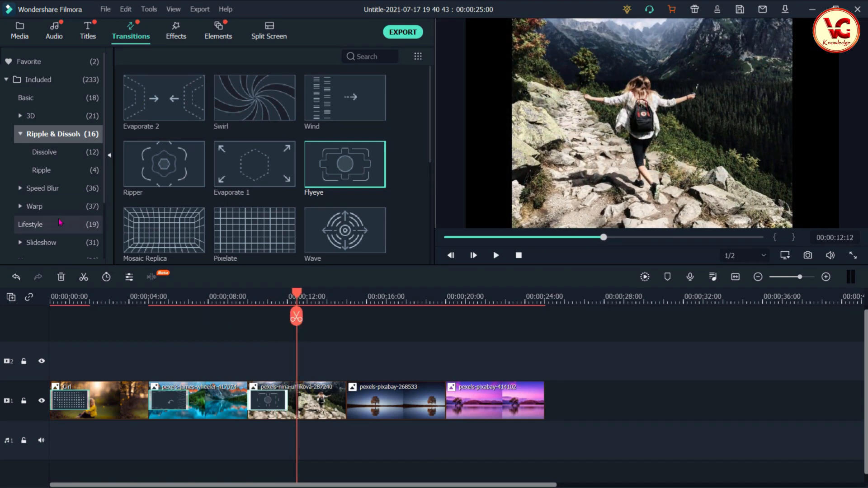
{"action": "left_click", "coordinate": [20, 208]}
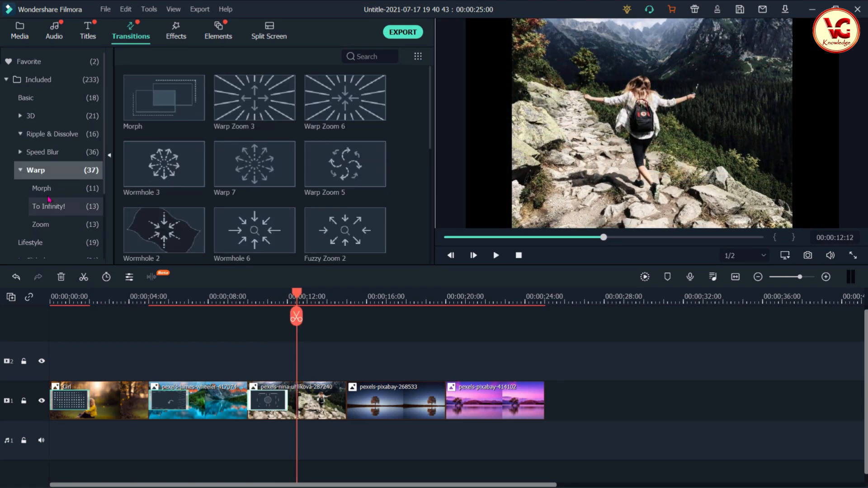
{"action": "scroll", "coordinate": [49, 199], "scroll_direction": "down", "scroll_amount": 2}
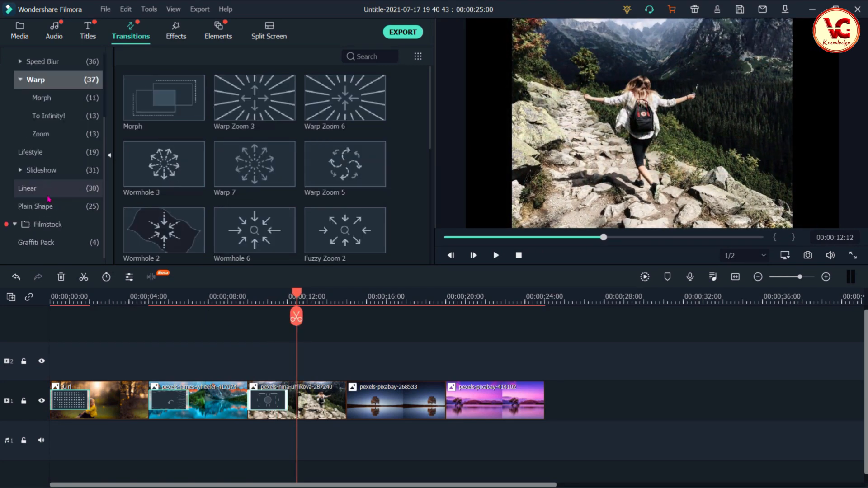
{"action": "left_click", "coordinate": [44, 192]}
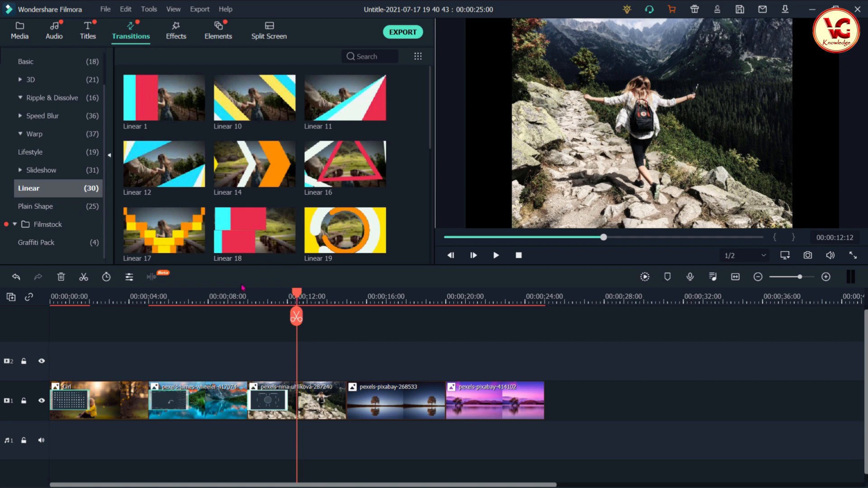
{"action": "left_click", "coordinate": [257, 100]}
{"action": "left_click_drag", "start_coordinate": [256, 100], "coordinate": [365, 400]}
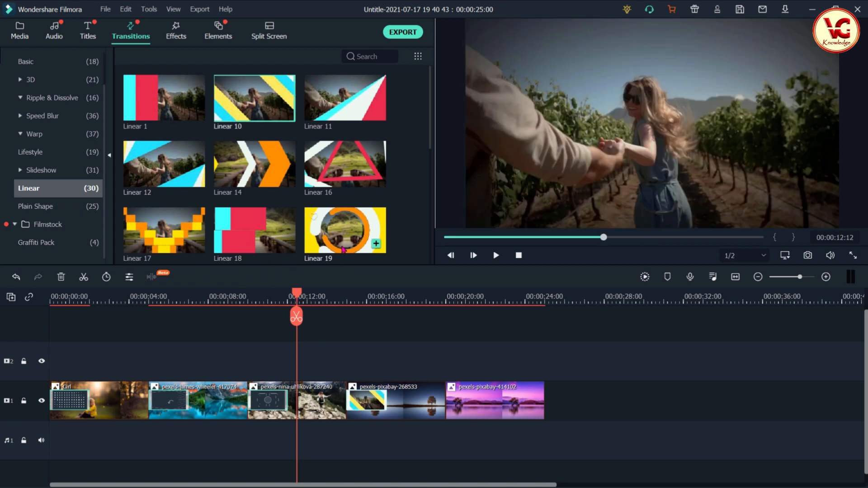
Step: Add the Linear 27 transition to the start of the purple lake clip and open a full-screen preview from the timeline's beginning
{"action": "scroll", "coordinate": [345, 240], "scroll_direction": "down", "scroll_amount": 3}
{"action": "left_click_drag", "start_coordinate": [341, 234], "coordinate": [443, 412]}
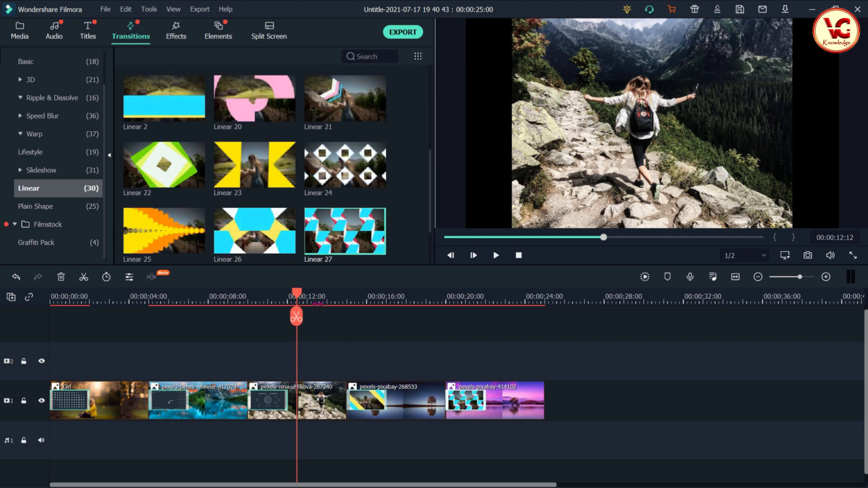
{"action": "left_click_drag", "start_coordinate": [297, 293], "coordinate": [1, 356]}
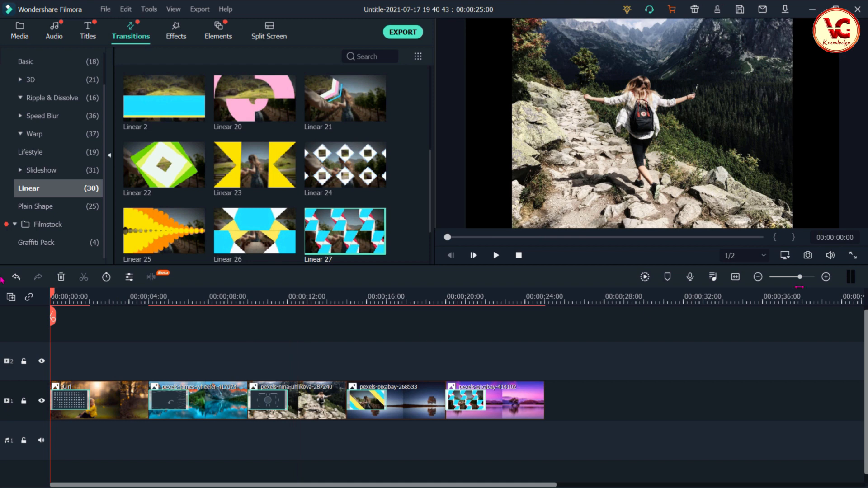
{"action": "left_click", "coordinate": [853, 256]}
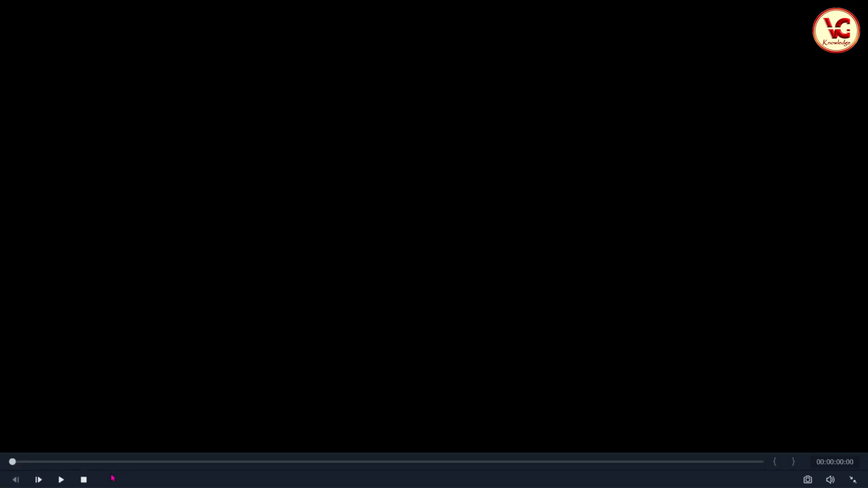
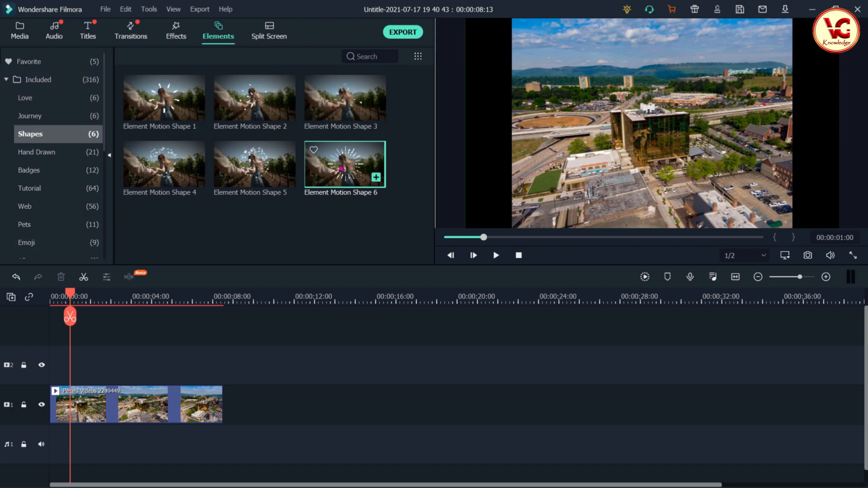
Step: Overlay Element Motion Shape 6 on track 2 from the start, trim it to the city video's end, and preview it
{"action": "left_click", "coordinate": [343, 171]}
{"action": "left_click_drag", "start_coordinate": [344, 172], "coordinate": [51, 370]}
{"action": "left_click_drag", "start_coordinate": [332, 361], "coordinate": [222, 367]}
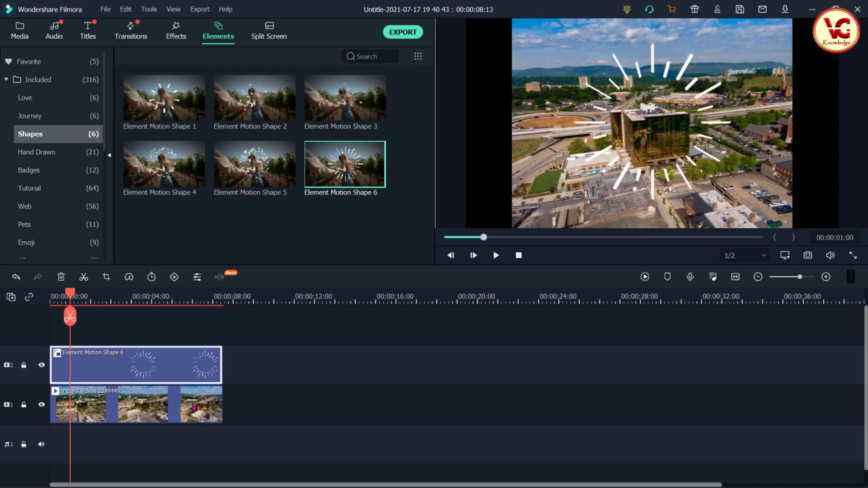
{"action": "key", "text": "space"}
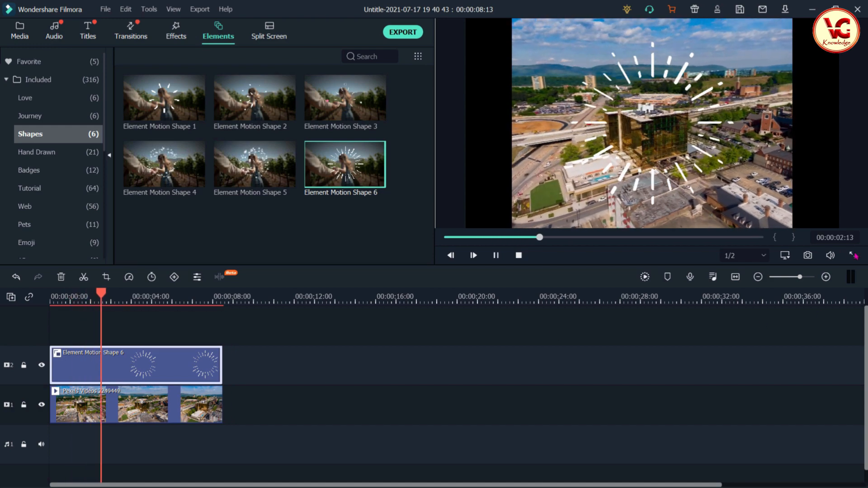
{"action": "left_click", "coordinate": [854, 255]}
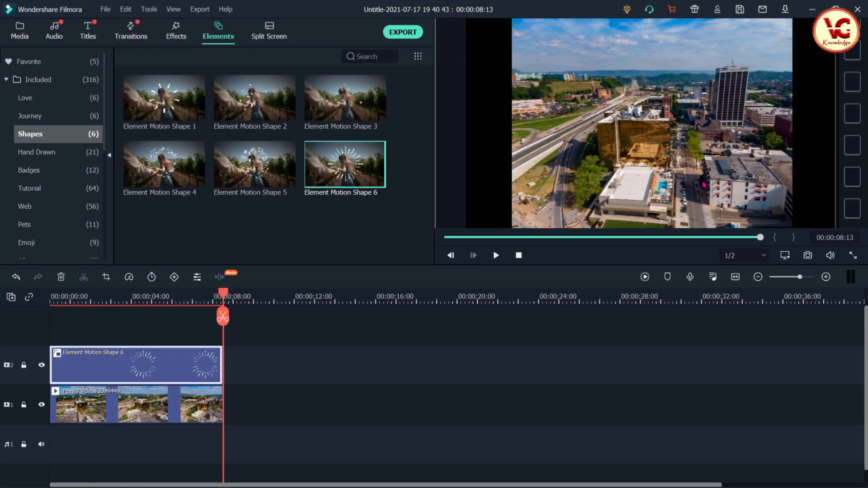
Step: At 00:00:05:01, enlarge the motion shape and reposition it around the golden building in the preview
{"action": "left_click_drag", "start_coordinate": [225, 294], "coordinate": [153, 330]}
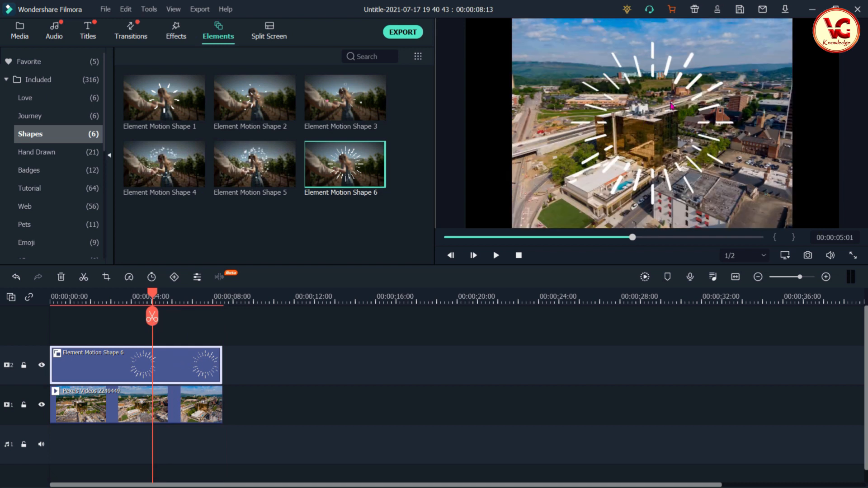
{"action": "left_click", "coordinate": [695, 82]}
{"action": "left_click_drag", "start_coordinate": [547, 20], "coordinate": [527, 19]}
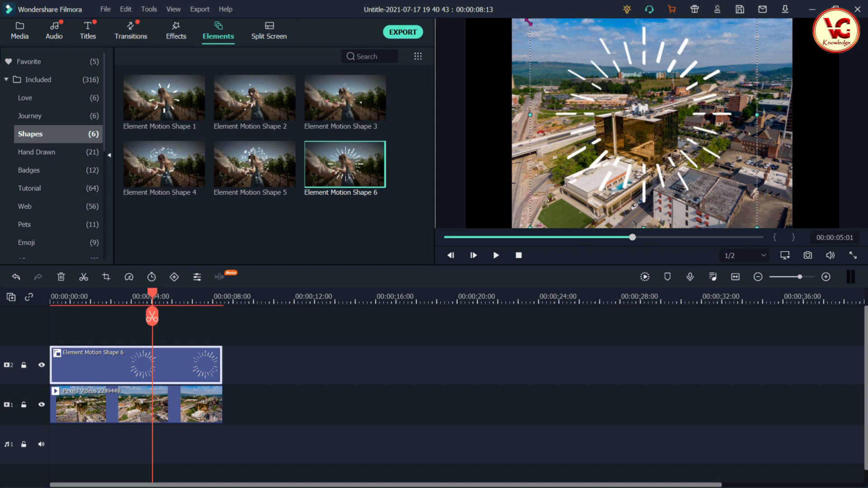
{"action": "left_click_drag", "start_coordinate": [647, 95], "coordinate": [651, 95]}
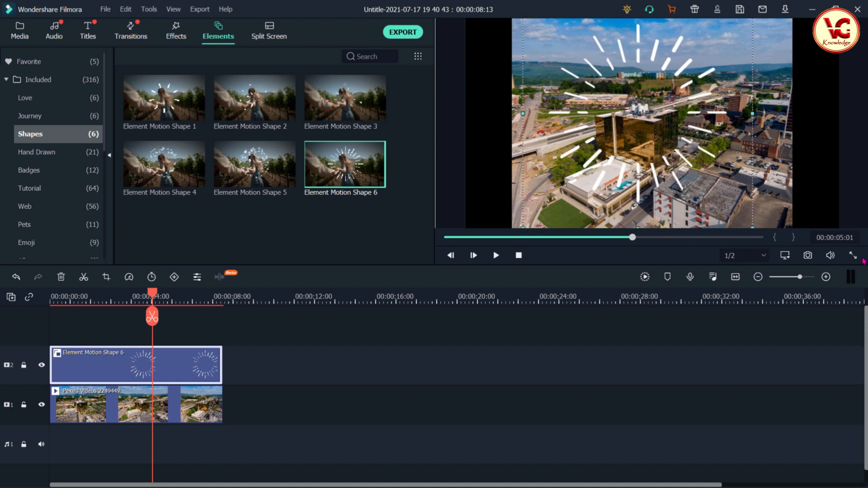
Step: Play the video with the motion shape full screen from the beginning, and leave the full-screen preview
{"action": "left_click", "coordinate": [853, 256]}
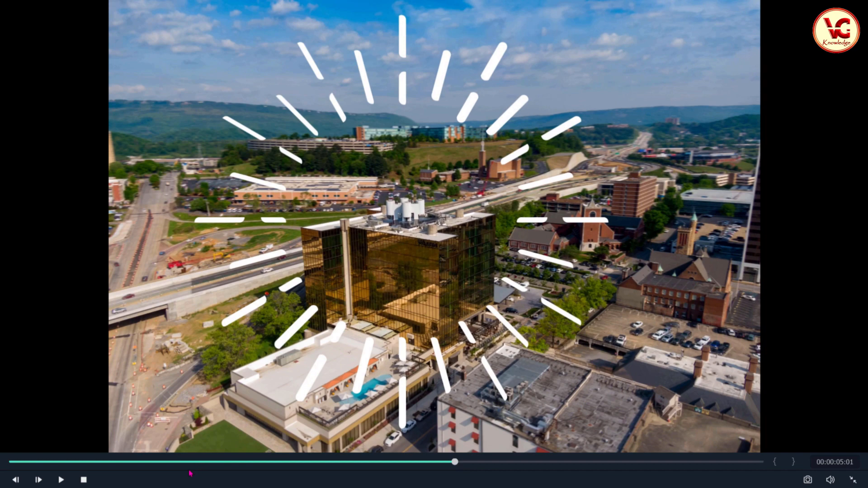
{"action": "left_click", "coordinate": [120, 462]}
{"action": "left_click", "coordinate": [34, 462]}
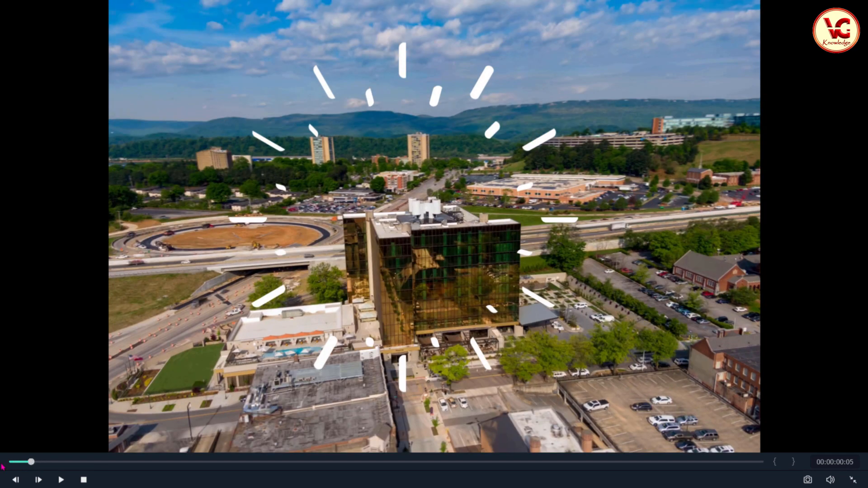
{"action": "left_click", "coordinate": [11, 462]}
{"action": "left_click", "coordinate": [57, 482]}
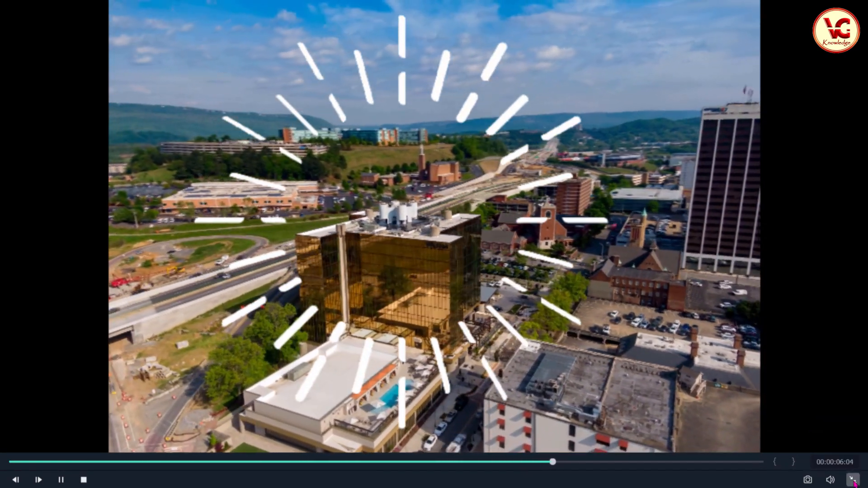
{"action": "left_click", "coordinate": [853, 480]}
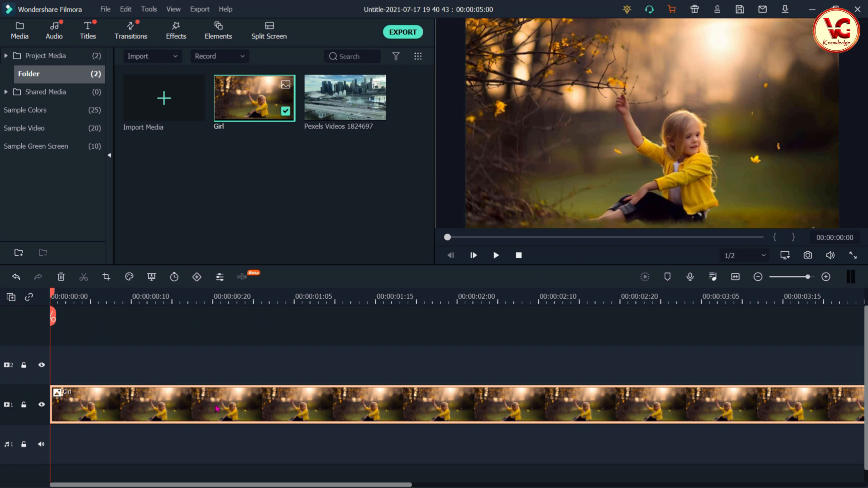
Step: Add the Plain Text title Basic 6 on track 2 at the start, above the Girl clip, with the playhead at 00:00:00:14
{"action": "scroll", "coordinate": [217, 409], "scroll_direction": "down", "scroll_amount": 2}
{"action": "left_click_drag", "start_coordinate": [59, 302], "coordinate": [89, 381]}
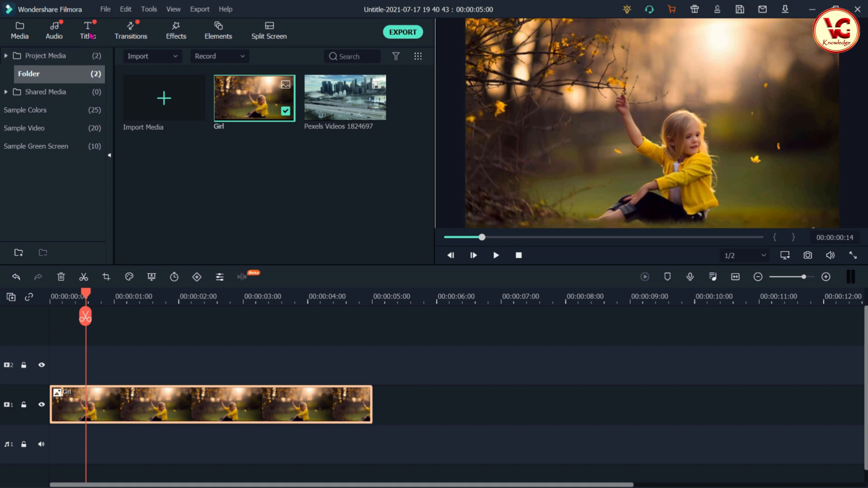
{"action": "left_click", "coordinate": [89, 32]}
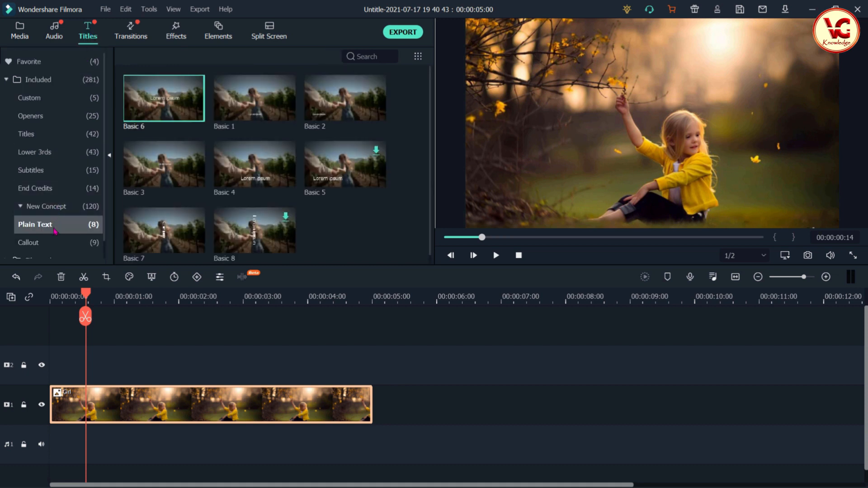
{"action": "left_click_drag", "start_coordinate": [155, 100], "coordinate": [45, 375]}
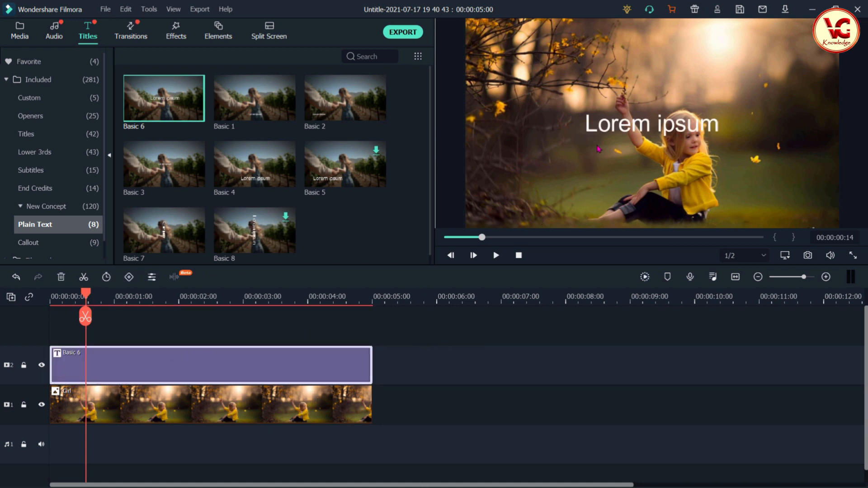
Step: Open the Basic 6 title for editing and move the Title Group Controller away from the text settings
{"action": "right_click", "coordinate": [225, 368]}
{"action": "left_click", "coordinate": [262, 79]}
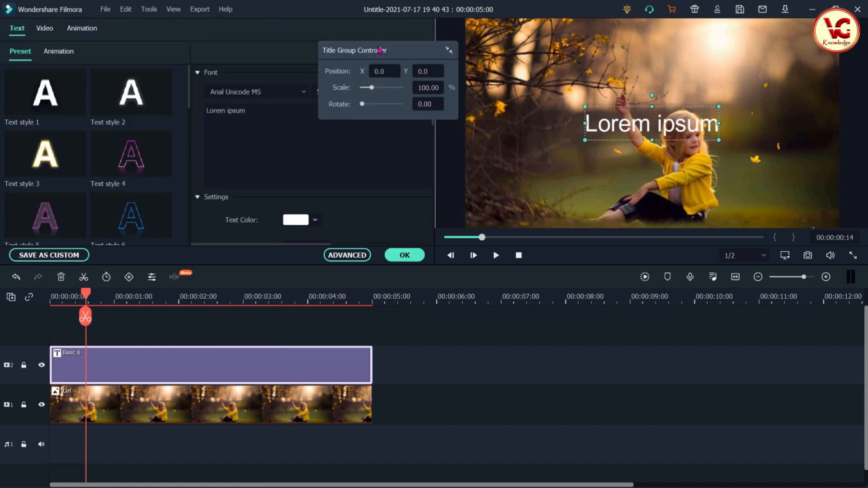
{"action": "left_click_drag", "start_coordinate": [380, 50], "coordinate": [525, 81]}
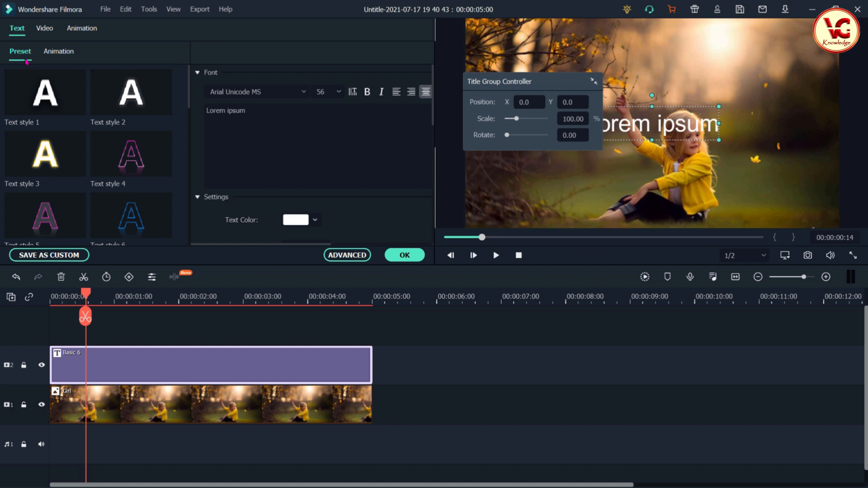
Step: In Advanced Text Edit, replace the Lorem ipsum text box with a new default text box
{"action": "left_click", "coordinate": [354, 257]}
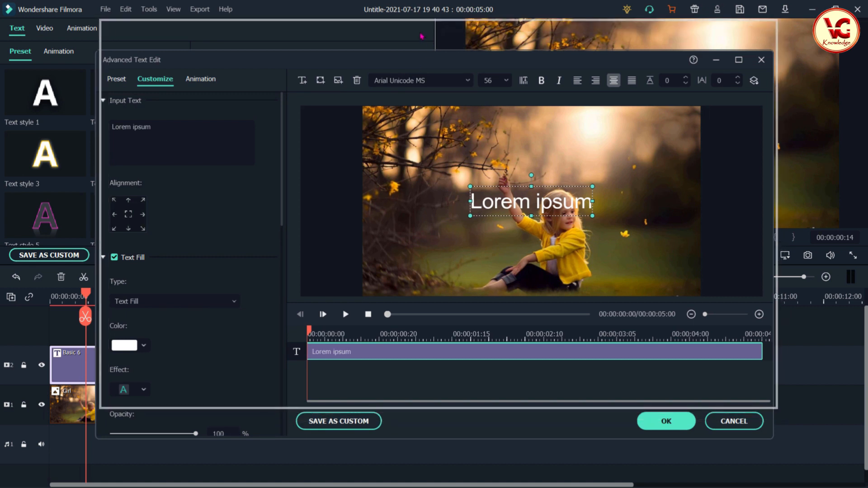
{"action": "left_click_drag", "start_coordinate": [418, 67], "coordinate": [422, 36]}
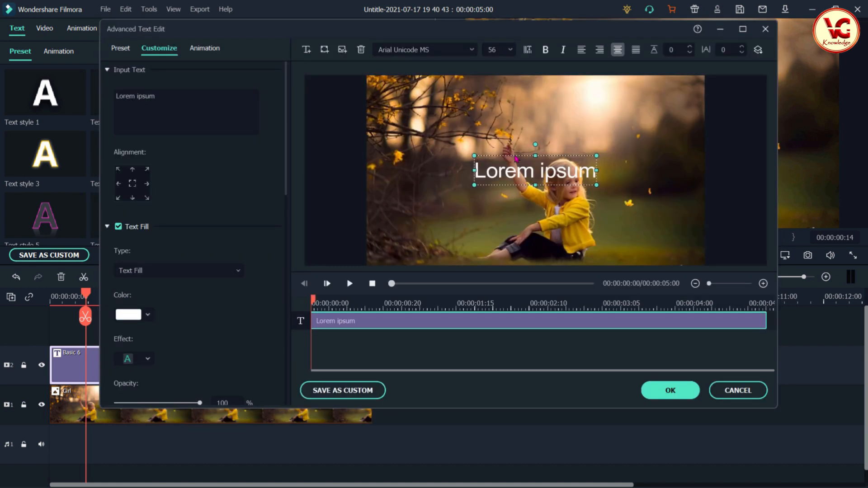
{"action": "key", "text": "Delete"}
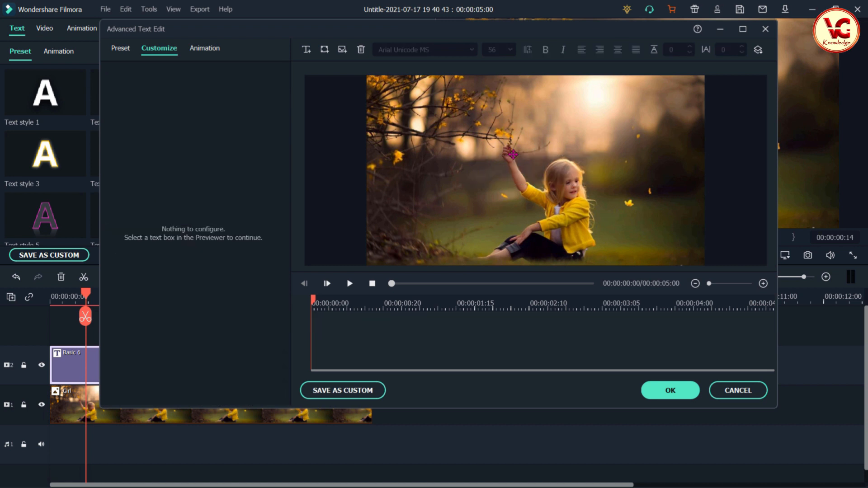
{"action": "left_click", "coordinate": [308, 54]}
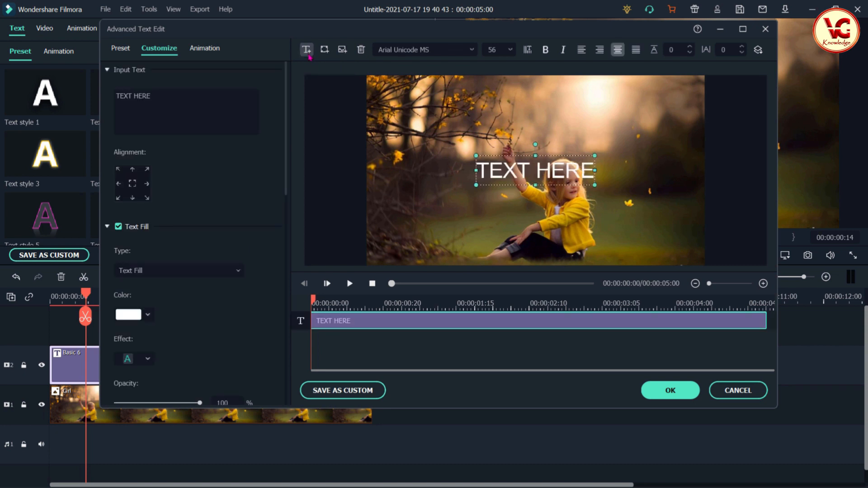
Step: Insert a portrait photo from the D: drive into the title, place it beside the text, and delete it
{"action": "left_click", "coordinate": [344, 54]}
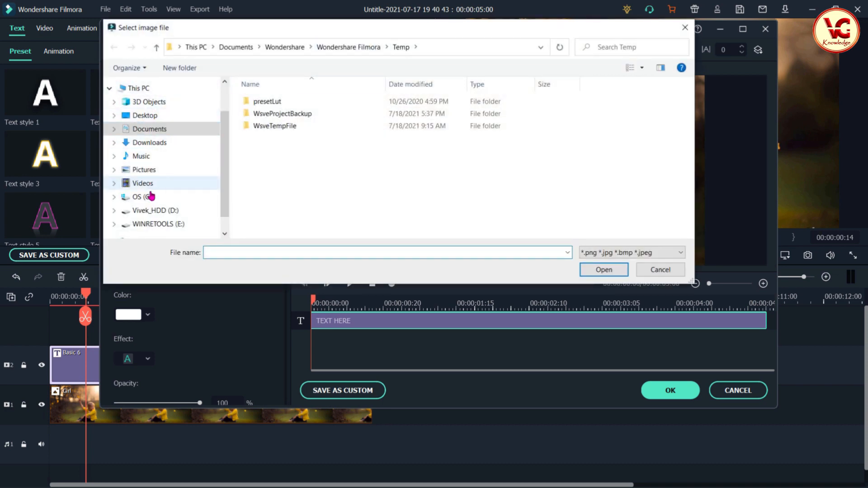
{"action": "left_click", "coordinate": [151, 212]}
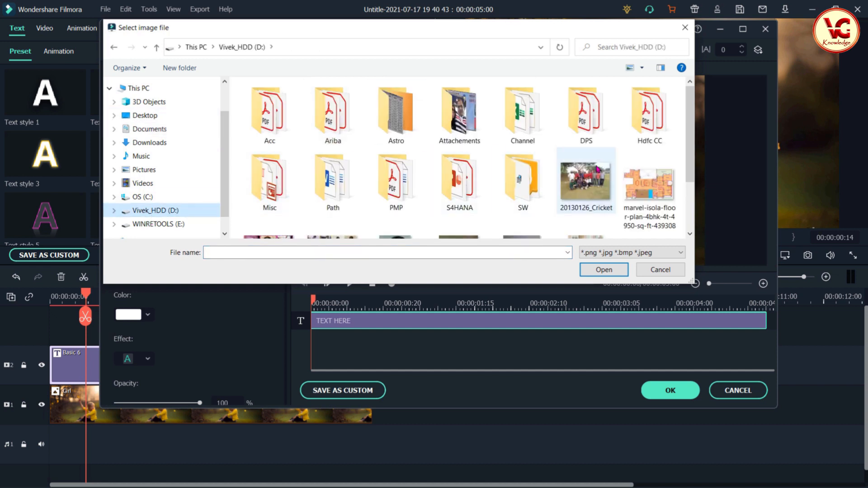
{"action": "scroll", "coordinate": [586, 190], "scroll_direction": "down", "scroll_amount": 1}
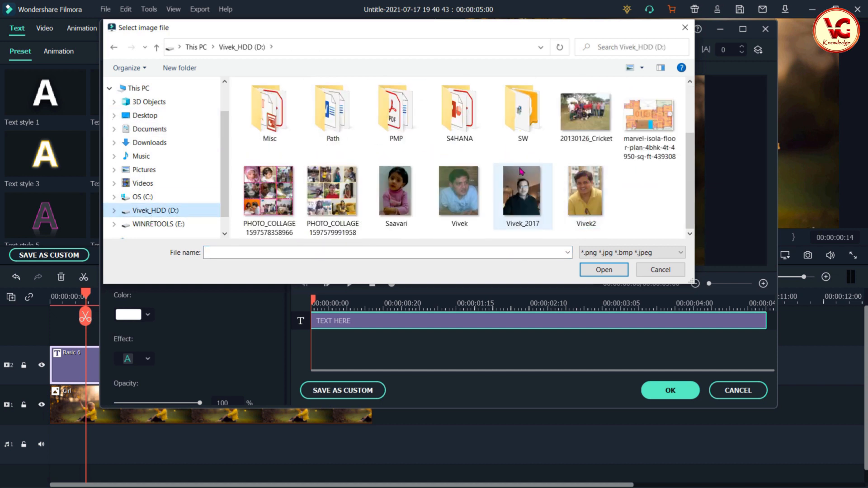
{"action": "left_click", "coordinate": [454, 199]}
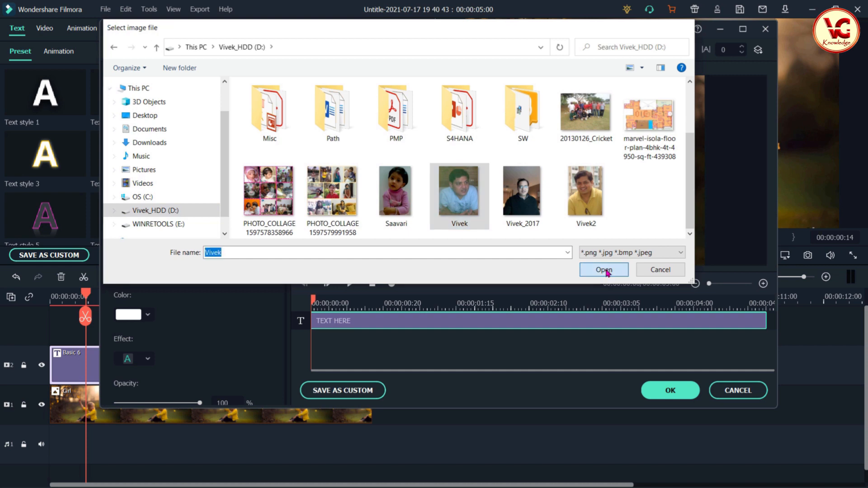
{"action": "left_click", "coordinate": [605, 269]}
{"action": "left_click_drag", "start_coordinate": [611, 76], "coordinate": [410, 194]}
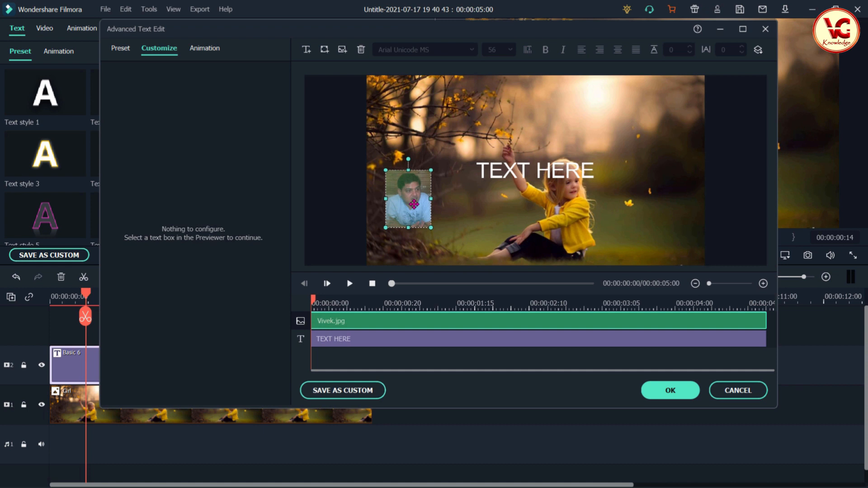
{"action": "key", "text": "Delete"}
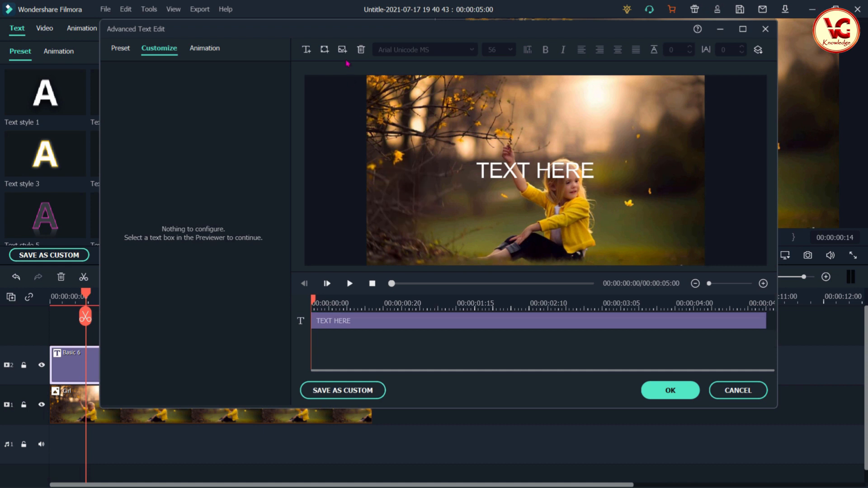
Step: Add an oval speech bubble and a circle shape, moving the bubble above the text and placing a shrunken circle beside the girl
{"action": "left_click", "coordinate": [326, 51]}
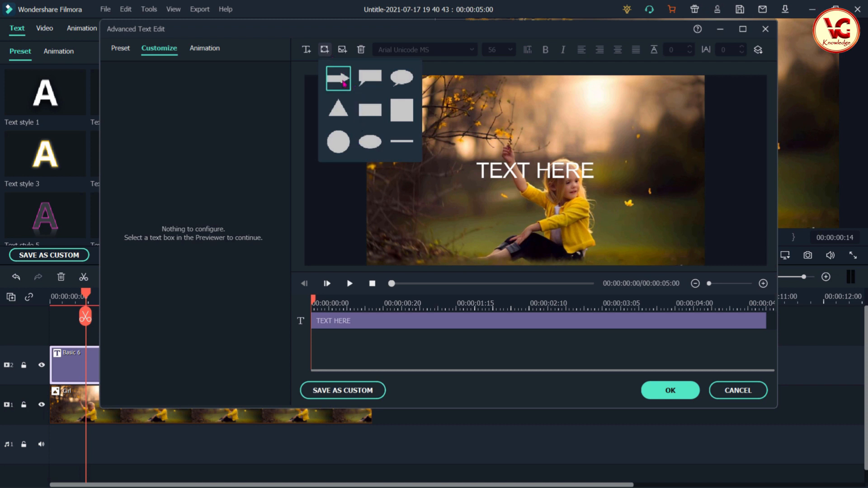
{"action": "left_click", "coordinate": [402, 78]}
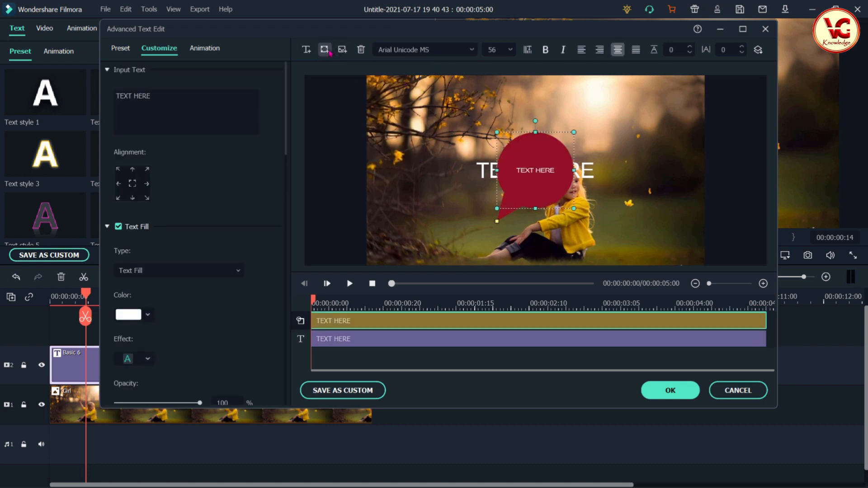
{"action": "left_click", "coordinate": [334, 142]}
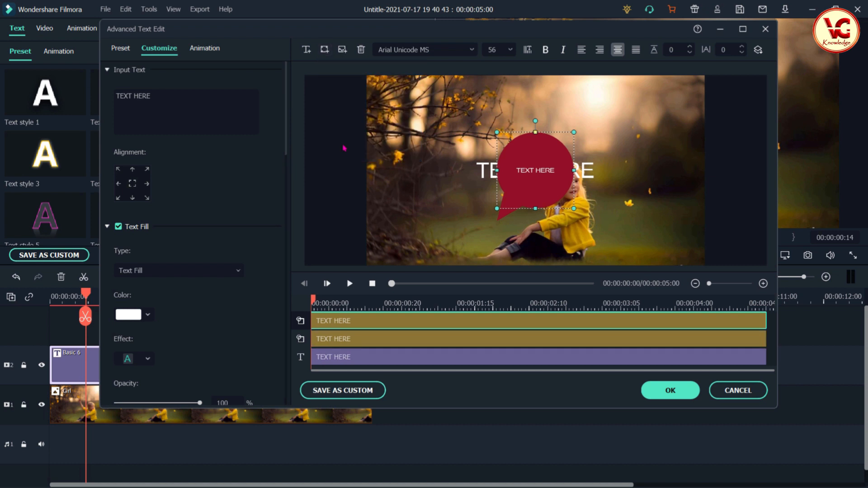
{"action": "left_click_drag", "start_coordinate": [532, 164], "coordinate": [560, 121]}
{"action": "left_click_drag", "start_coordinate": [609, 132], "coordinate": [637, 192]}
{"action": "left_click_drag", "start_coordinate": [692, 154], "coordinate": [646, 200]}
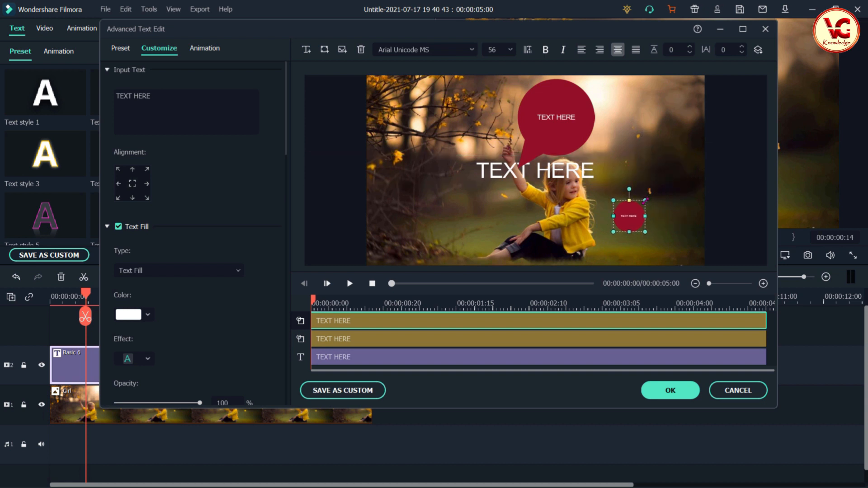
Step: Shrink the speech bubble and move it to the upper-right area of the picture
{"action": "left_click", "coordinate": [585, 100]}
{"action": "left_click_drag", "start_coordinate": [594, 79], "coordinate": [578, 96]}
{"action": "left_click", "coordinate": [763, 284]}
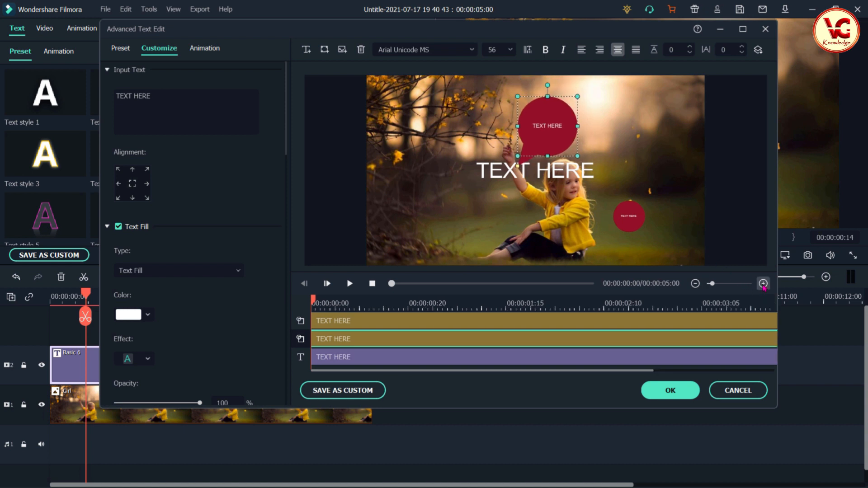
{"action": "left_click_drag", "start_coordinate": [545, 130], "coordinate": [619, 115]}
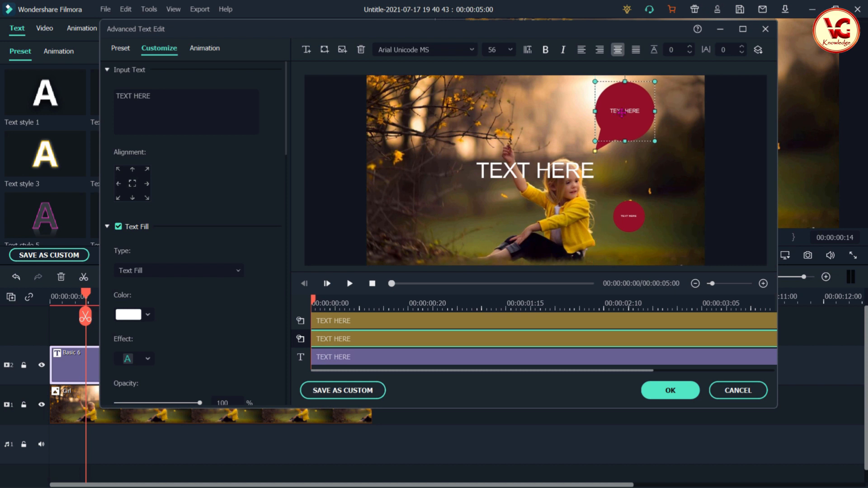
Step: Set the speech bubble's text to "Smile" and the circle's text to "Happy"
{"action": "left_click_drag", "start_coordinate": [158, 99], "coordinate": [101, 96]}
{"action": "type", "text": "Smile"}
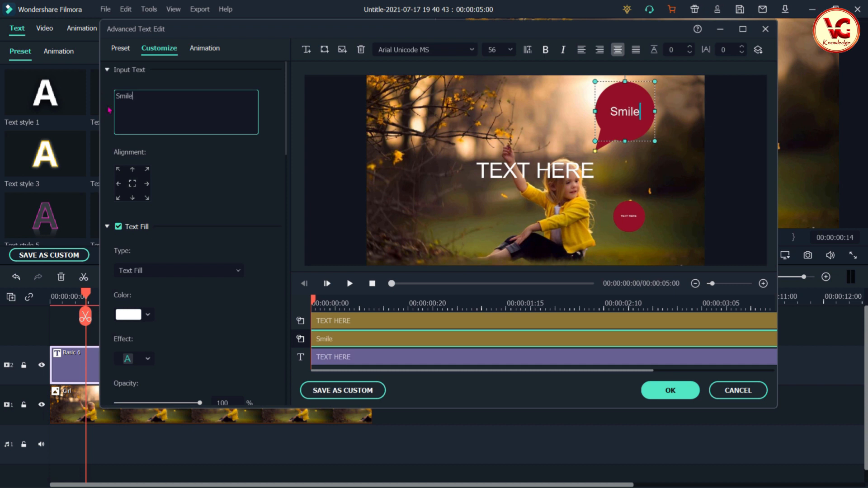
{"action": "left_click", "coordinate": [629, 220]}
{"action": "left_click_drag", "start_coordinate": [156, 96], "coordinate": [54, 103]}
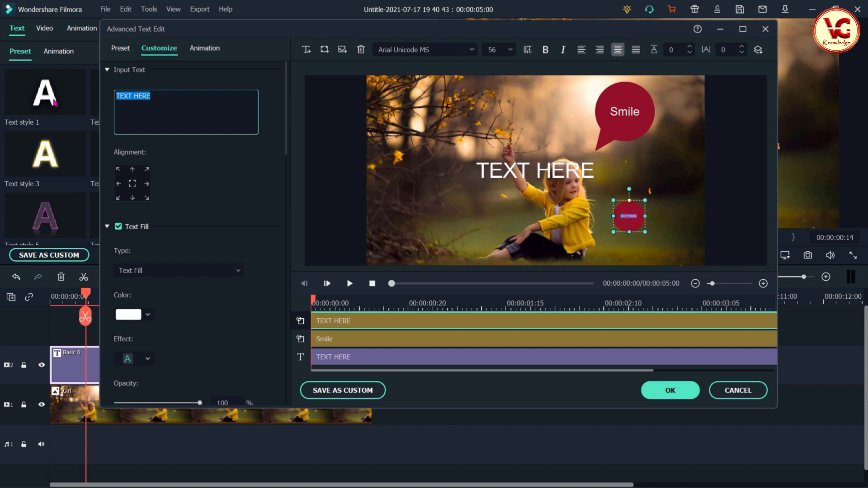
{"action": "type", "text": "Happy"}
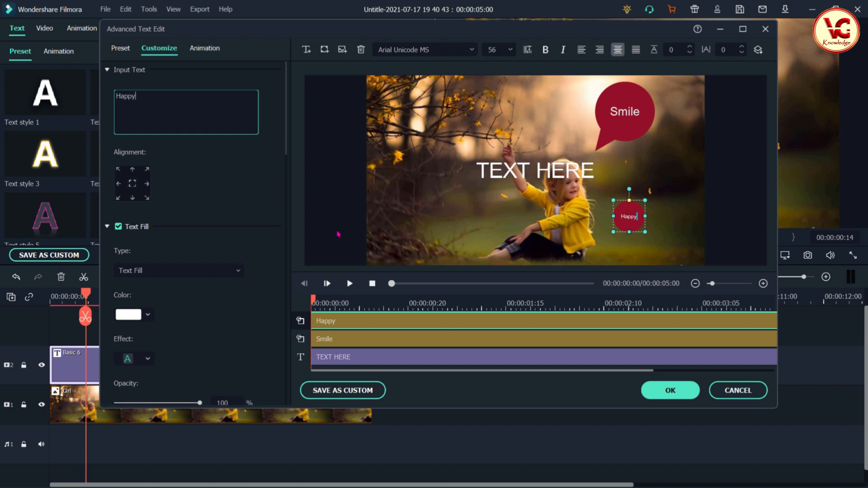
Step: Lower the Smile bubble's shape fill opacity to 39%, keeping its red fill colour
{"action": "left_click", "coordinate": [625, 122]}
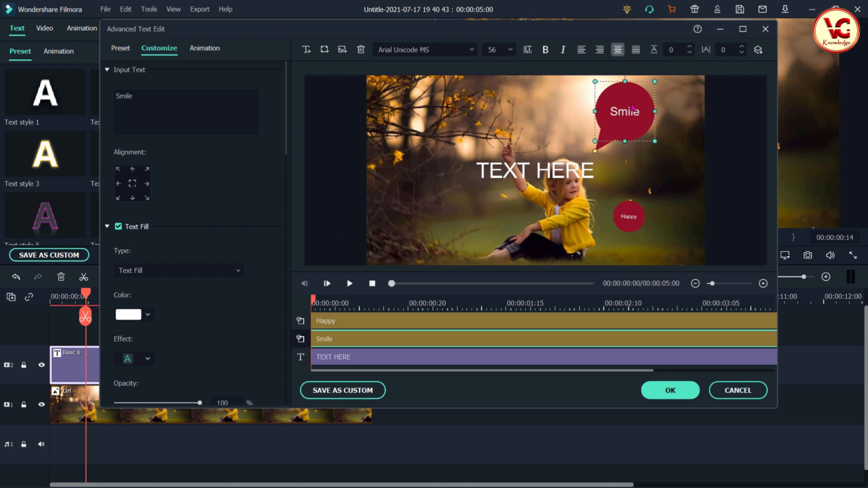
{"action": "scroll", "coordinate": [186, 240], "scroll_direction": "down", "scroll_amount": 15}
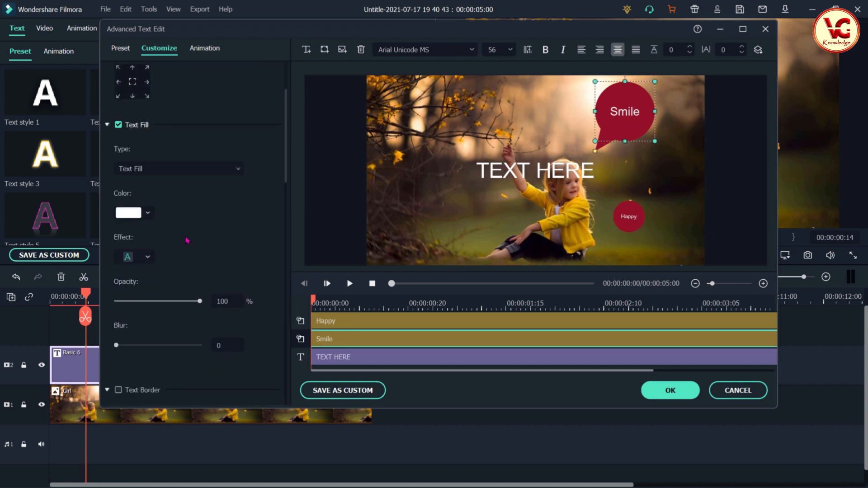
{"action": "scroll", "coordinate": [201, 240], "scroll_direction": "down", "scroll_amount": 3}
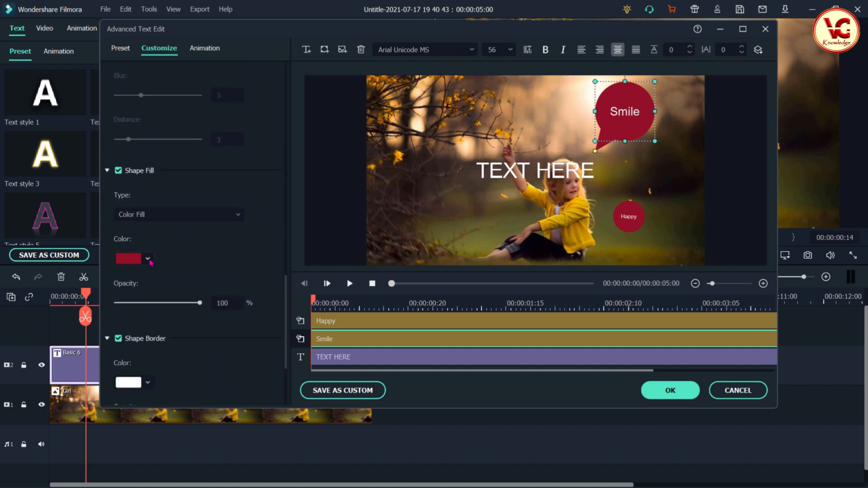
{"action": "left_click", "coordinate": [148, 259]}
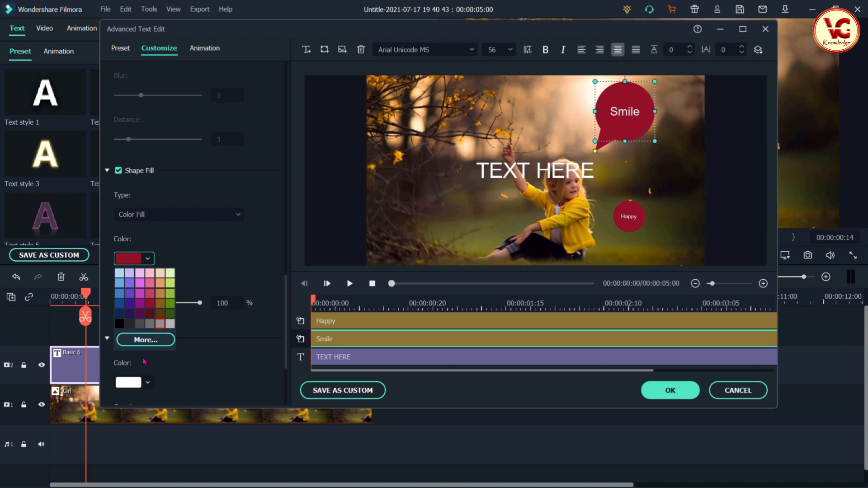
{"action": "left_click", "coordinate": [200, 307]}
{"action": "left_click_drag", "start_coordinate": [203, 305], "coordinate": [169, 304]}
{"action": "mouse_move", "coordinate": [162, 320]}
{"action": "left_mouse_down"}
{"action": "mouse_move", "coordinate": [131, 312]}
{"action": "mouse_move", "coordinate": [152, 310]}
{"action": "left_mouse_up"}
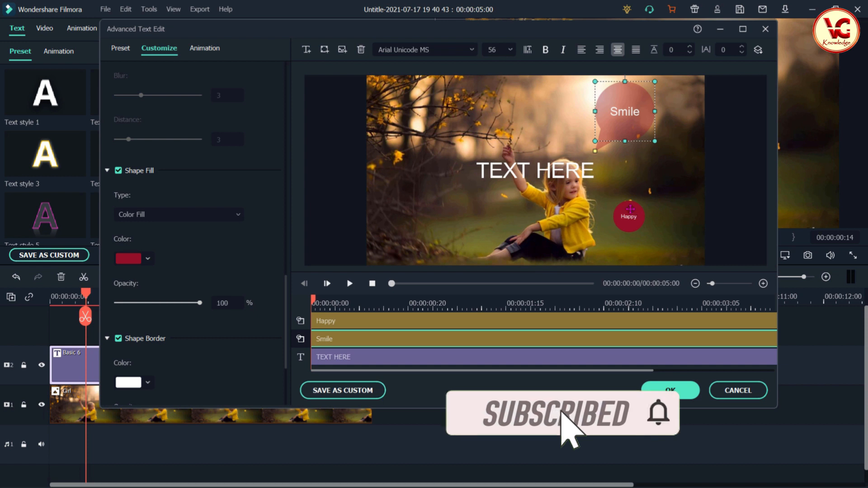
Step: Fill the Happy circle with pink at 38% opacity and move it slightly up and to the right
{"action": "left_click", "coordinate": [634, 215]}
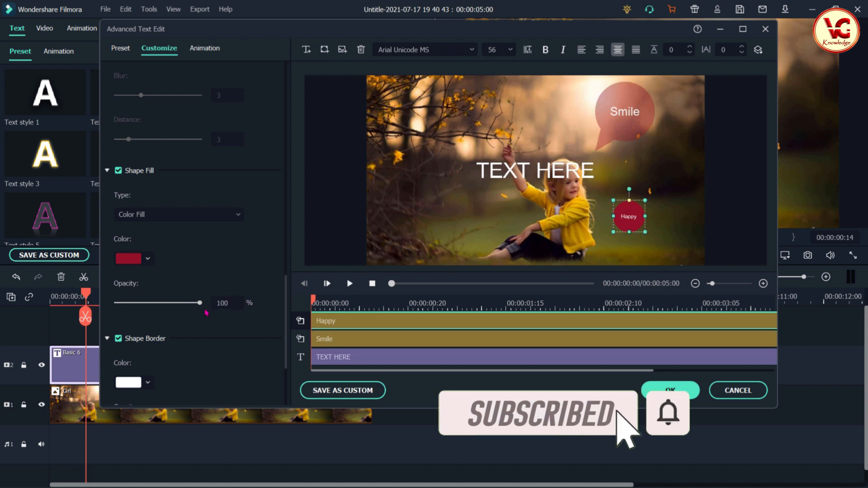
{"action": "left_click", "coordinate": [136, 259]}
{"action": "left_click", "coordinate": [140, 284]}
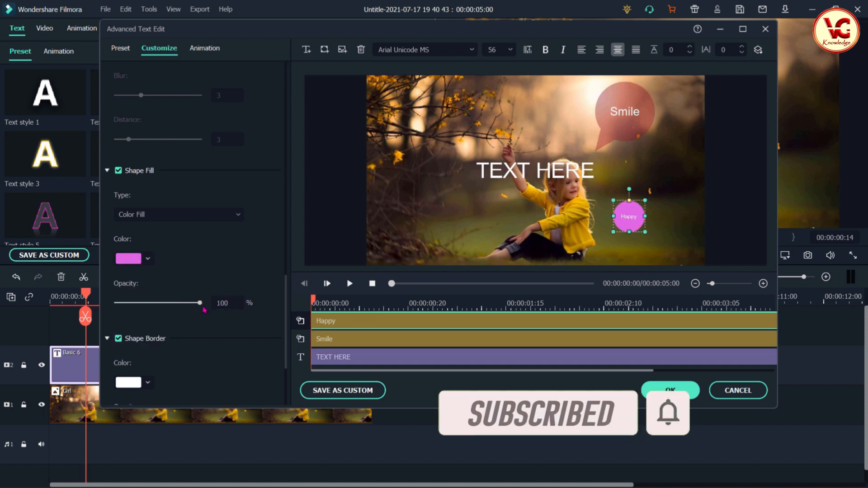
{"action": "left_click_drag", "start_coordinate": [199, 307], "coordinate": [151, 312]}
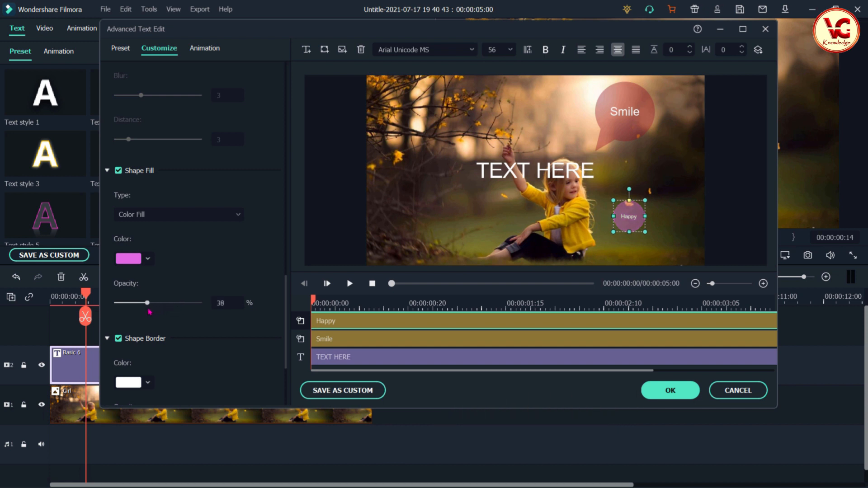
{"action": "left_click_drag", "start_coordinate": [626, 210], "coordinate": [652, 185]}
Step: Make the Smile text bold and reposition its speech bubble in the upper-right area of the picture
{"action": "left_click", "coordinate": [621, 120]}
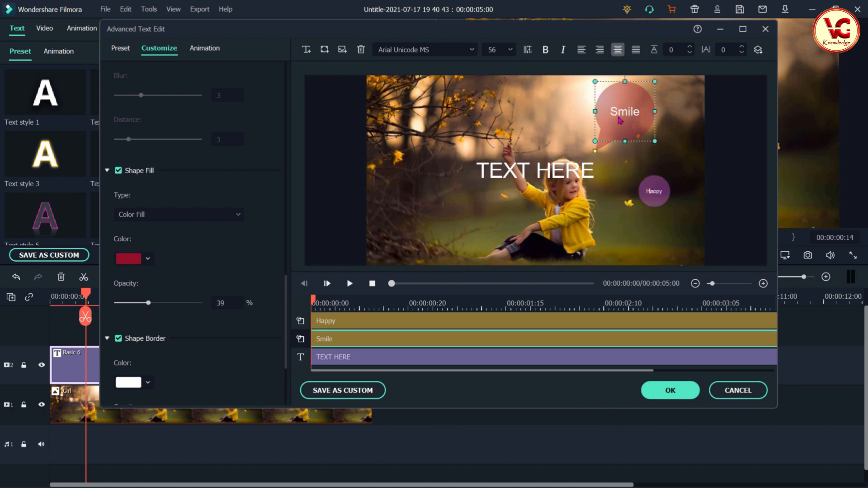
{"action": "double_click", "coordinate": [625, 113]}
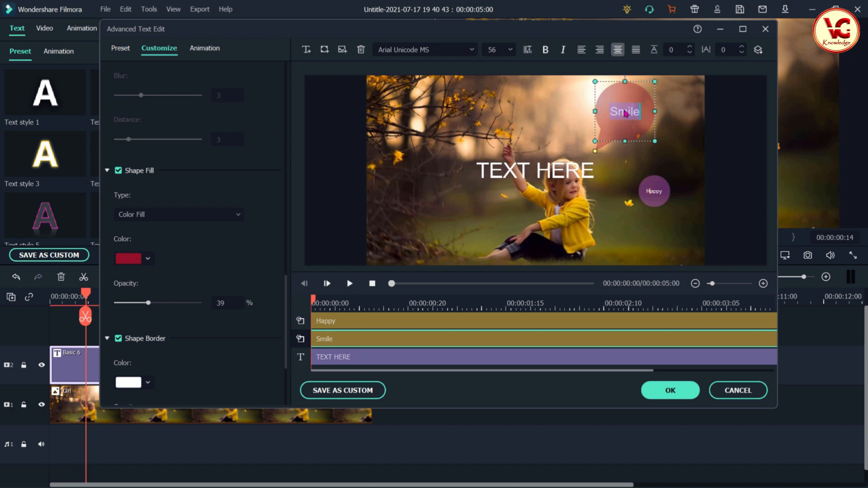
{"action": "left_click", "coordinate": [545, 49]}
{"action": "scroll", "coordinate": [213, 153], "scroll_direction": "up", "scroll_amount": 10}
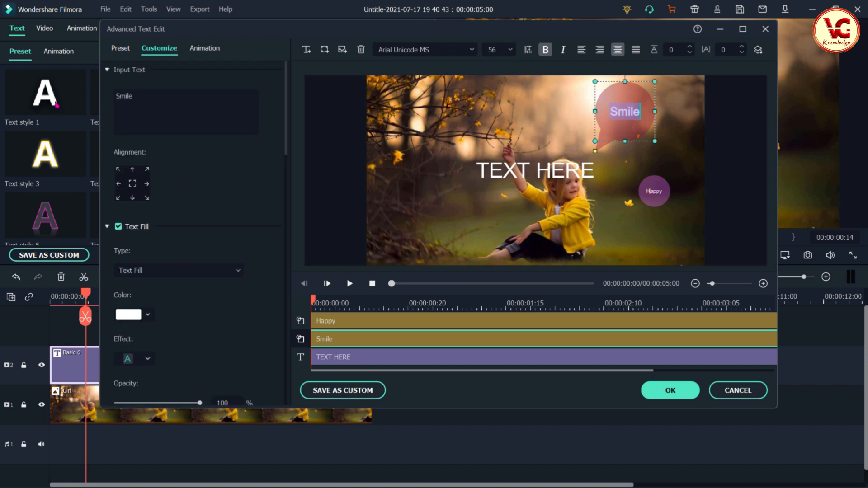
{"action": "left_click", "coordinate": [132, 186]}
{"action": "left_click_drag", "start_coordinate": [547, 193], "coordinate": [643, 141]}
Step: Set the Happy text to bold at size 90, enlarge its circle and place it in the picture's upper-left area
{"action": "left_click_drag", "start_coordinate": [655, 192], "coordinate": [548, 116]}
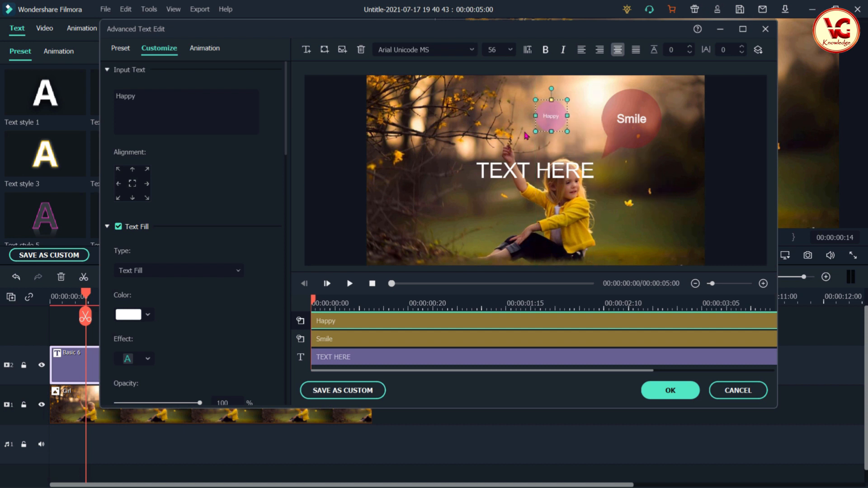
{"action": "left_click", "coordinate": [546, 52]}
{"action": "left_click", "coordinate": [511, 51]}
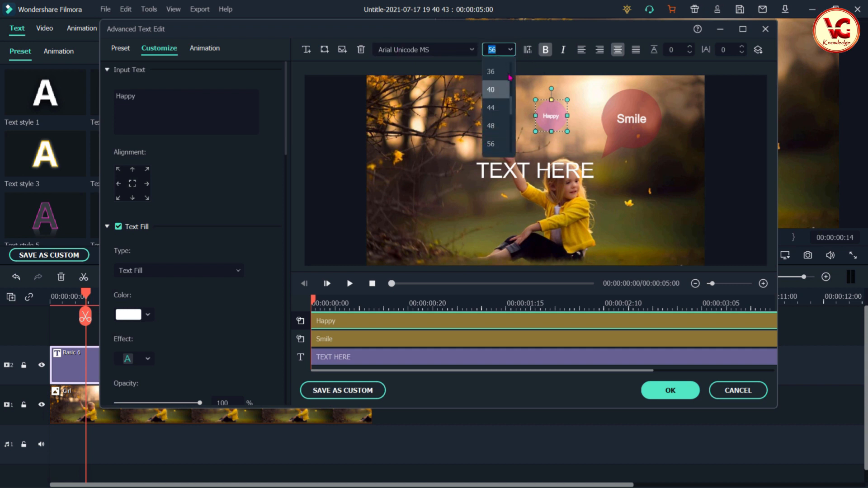
{"action": "type", "text": "90"}
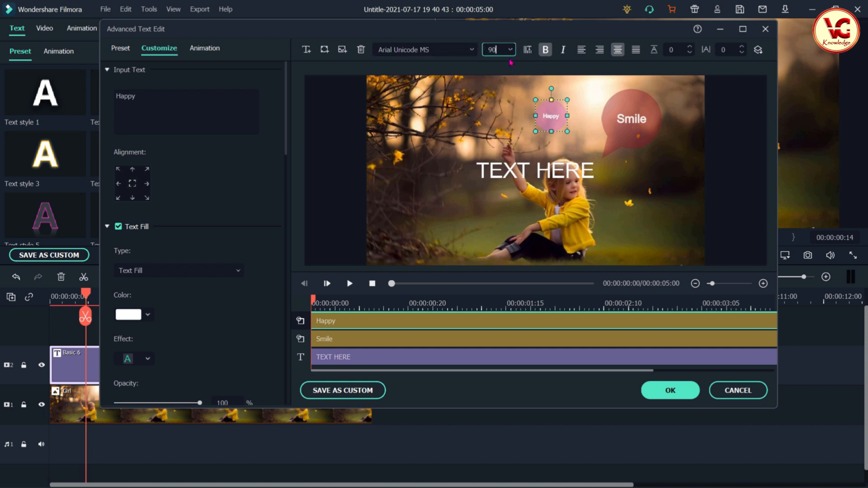
{"action": "left_click", "coordinate": [550, 116]}
{"action": "left_click", "coordinate": [510, 51]}
{"action": "left_click", "coordinate": [495, 143]}
{"action": "left_click_drag", "start_coordinate": [568, 99], "coordinate": [615, 78]}
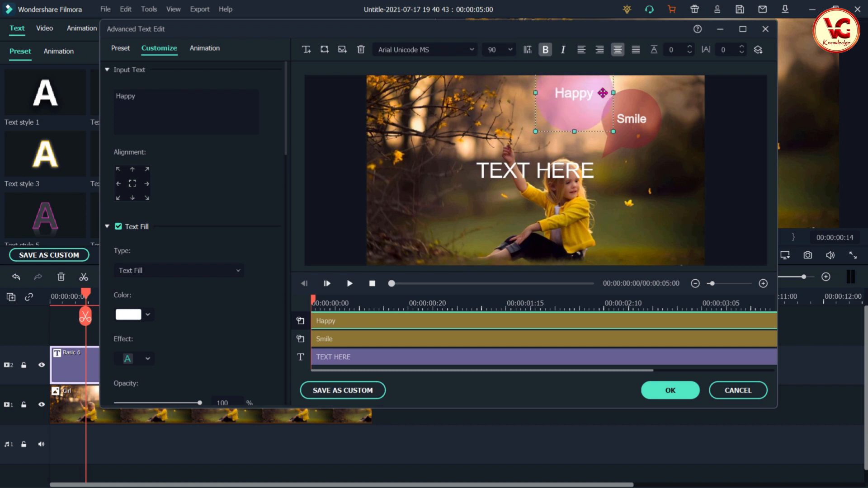
{"action": "left_click_drag", "start_coordinate": [584, 102], "coordinate": [433, 127]}
Step: Delete the TEXT HERE text box, then preview the title and apply the Advanced Text Edit changes
{"action": "left_click", "coordinate": [498, 165]}
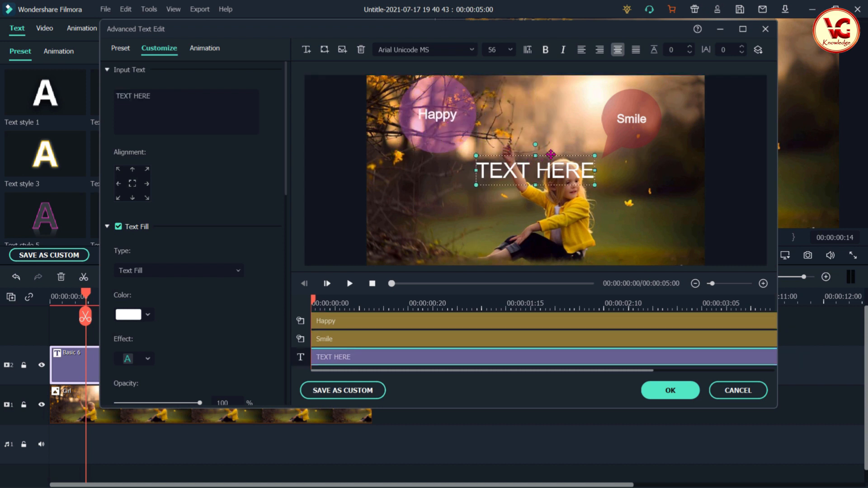
{"action": "key", "text": "Delete"}
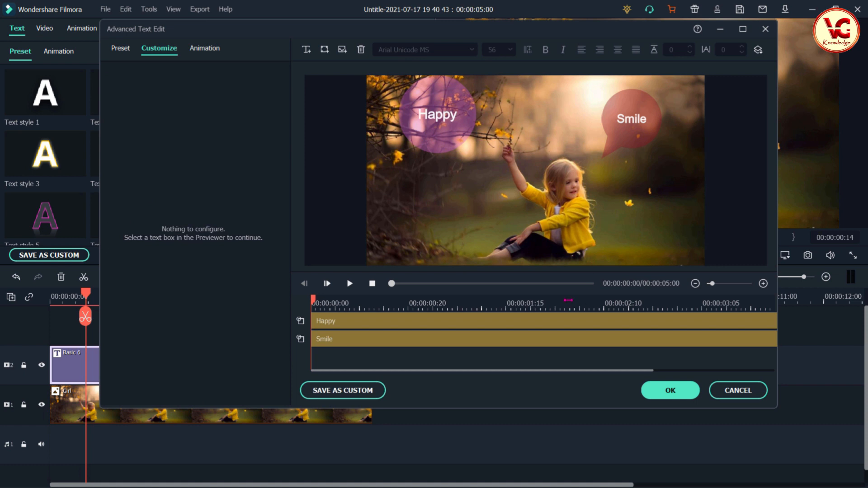
{"action": "left_click", "coordinate": [350, 284]}
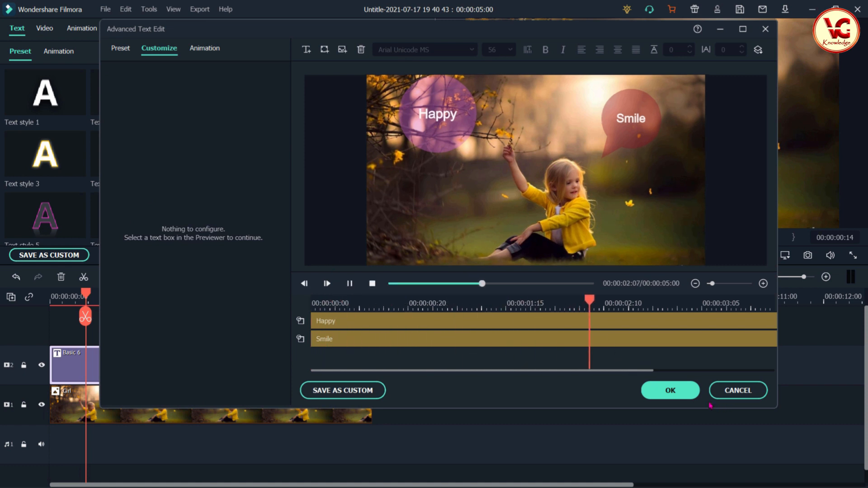
{"action": "left_click", "coordinate": [678, 393]}
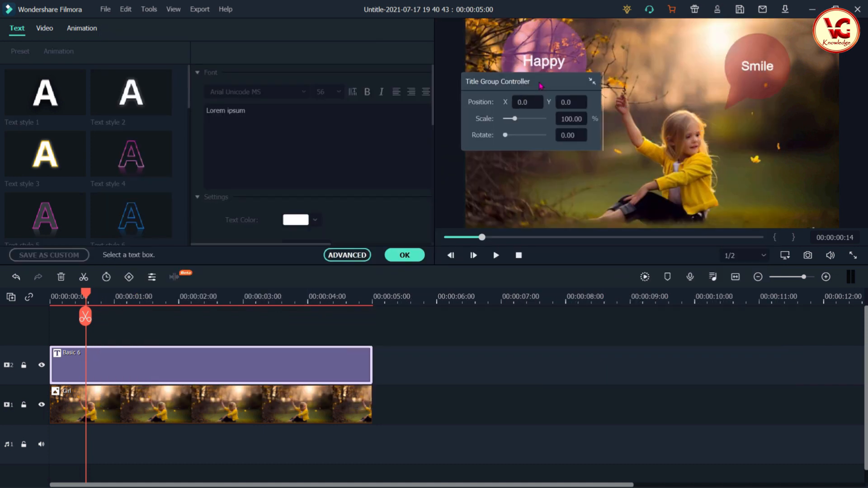
Step: Move the Title Group Controller off the preview and check the finished title in full screen
{"action": "left_click_drag", "start_coordinate": [541, 86], "coordinate": [370, 77]}
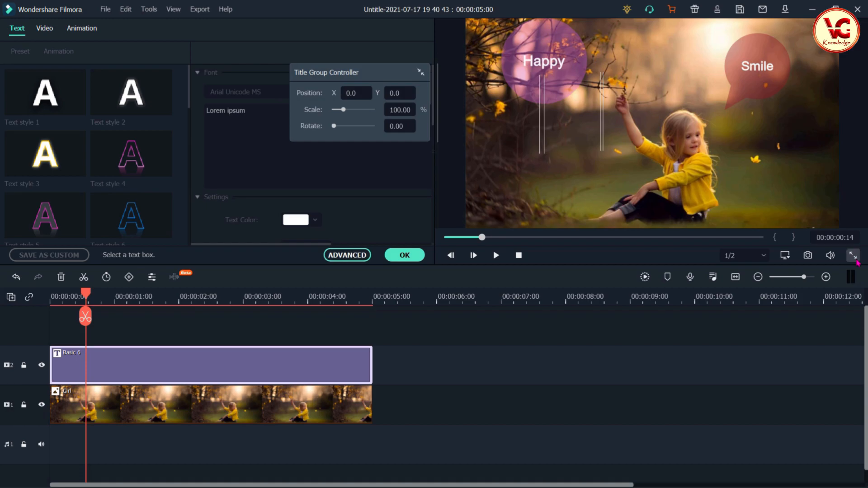
{"action": "left_click", "coordinate": [854, 256]}
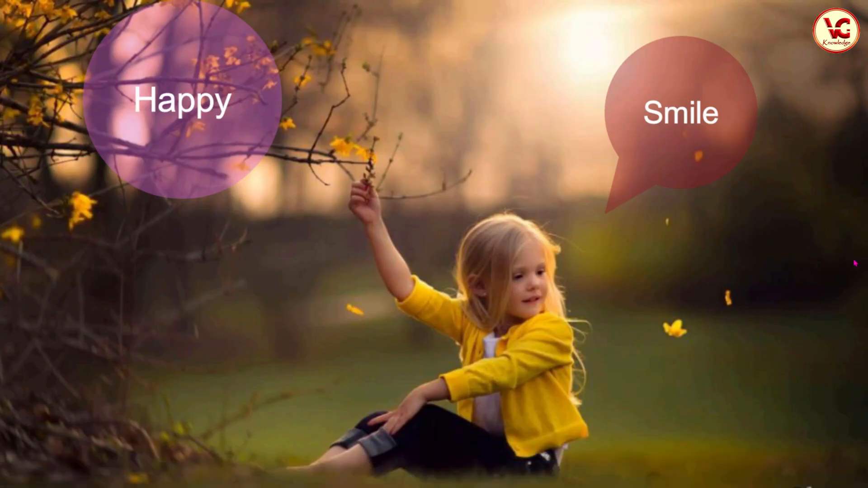
{"action": "left_click", "coordinate": [853, 480]}
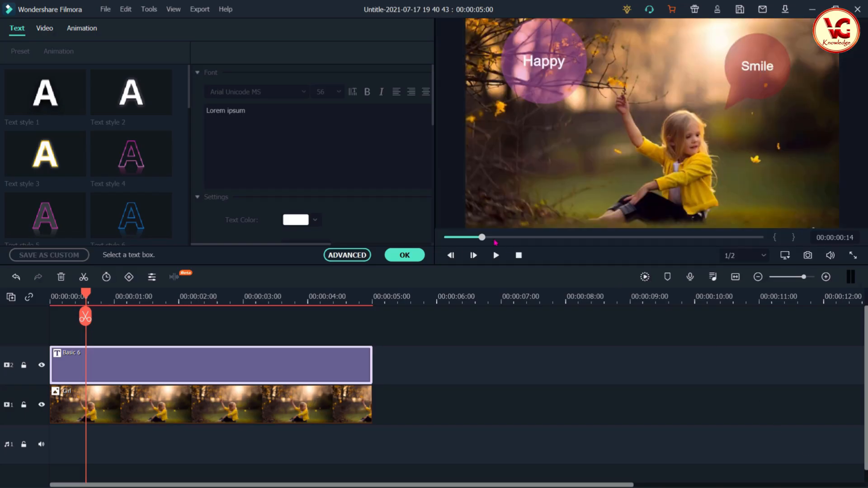